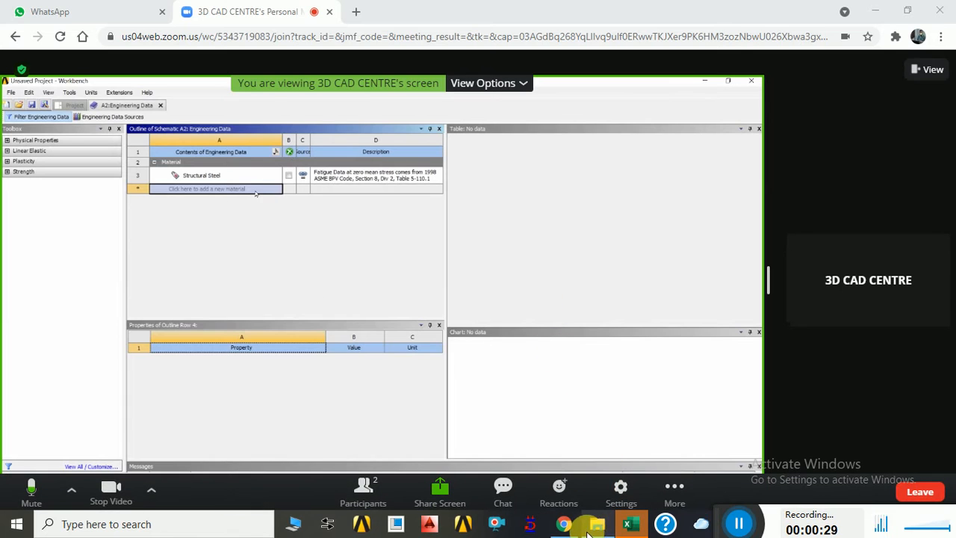
Try viewing the shared screen in full-screen mode at its original size.
mouse_move(568, 527)
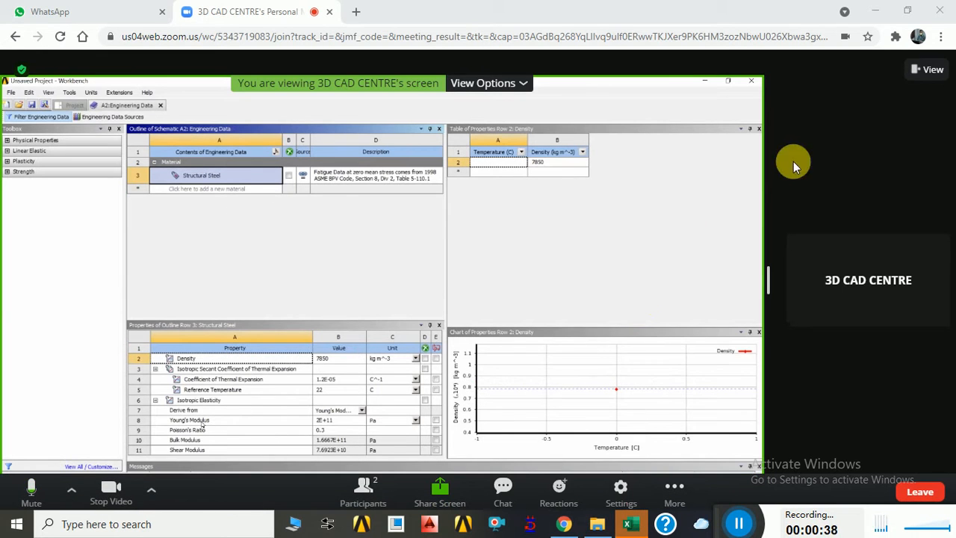
left_click(930, 71)
left_click(855, 170)
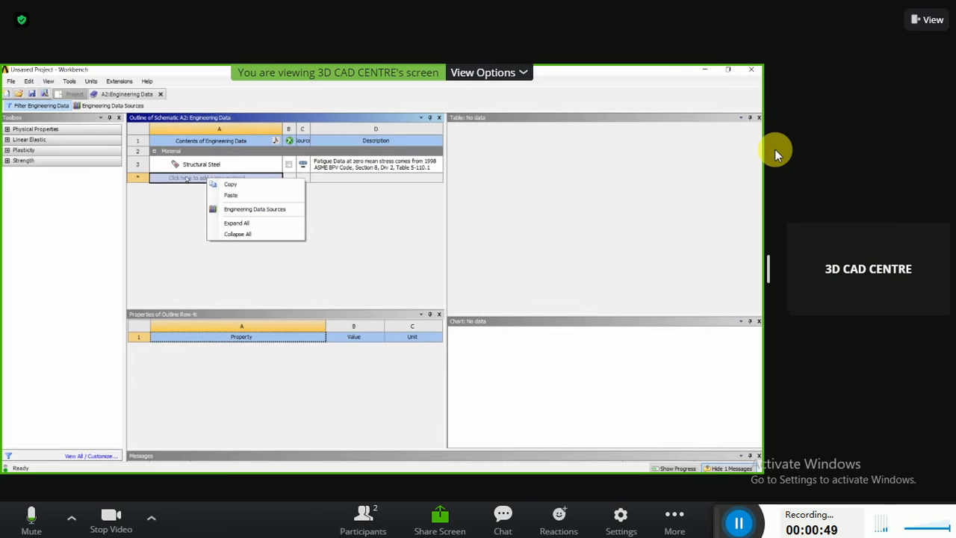
left_click(516, 78)
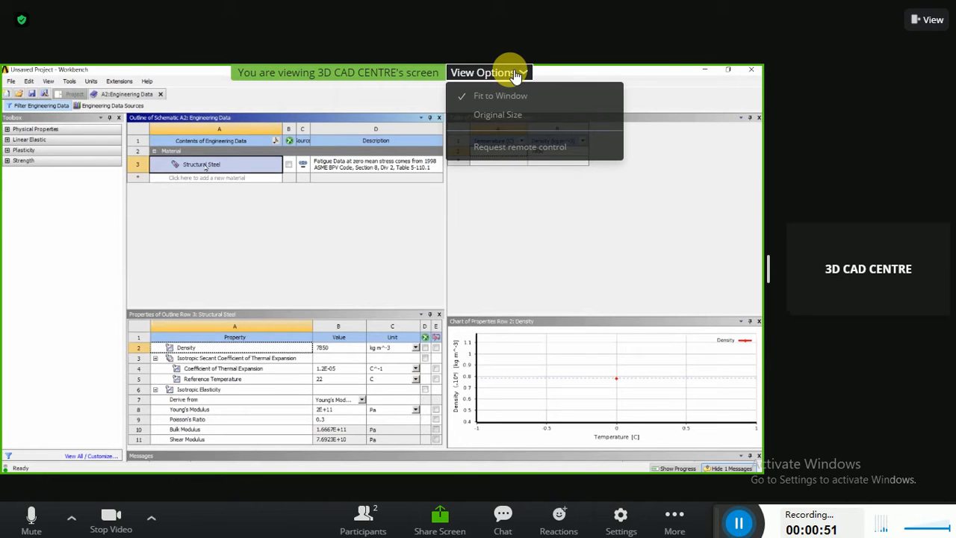
left_click(514, 115)
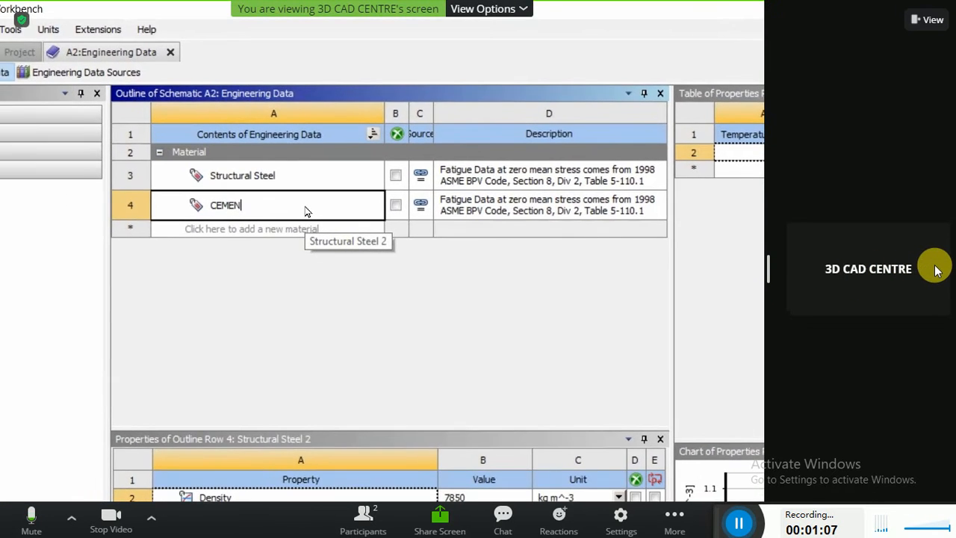
left_click(930, 22)
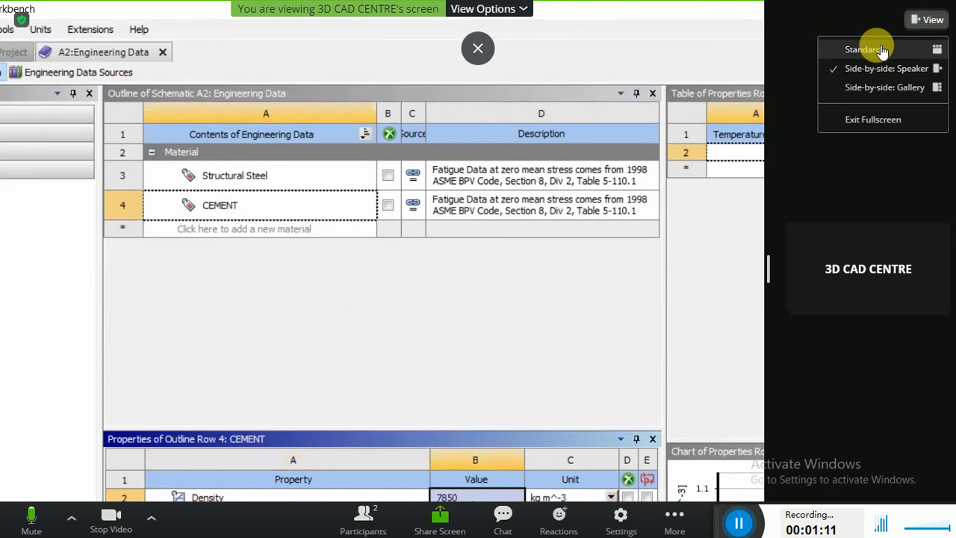
left_click(857, 127)
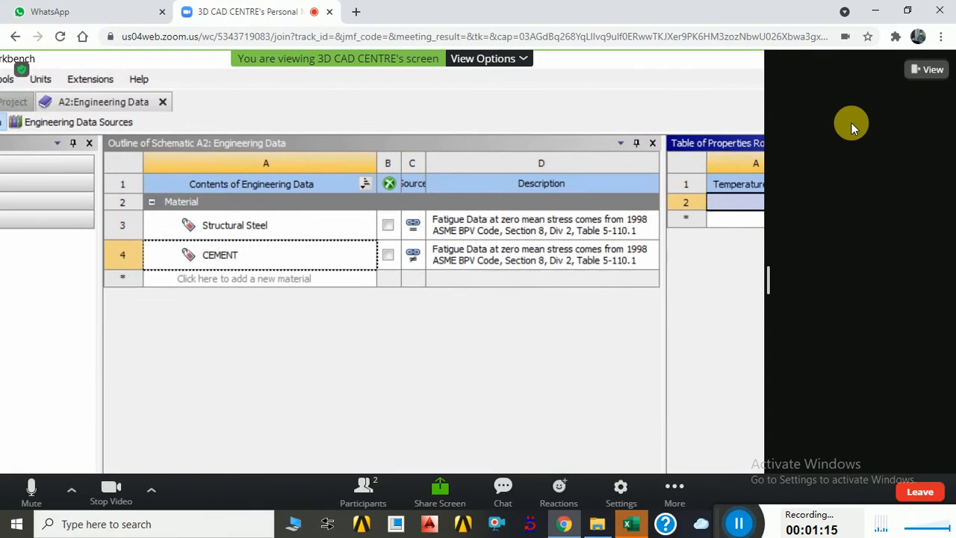
Switch the meeting view to the Standard layout.
left_click(924, 77)
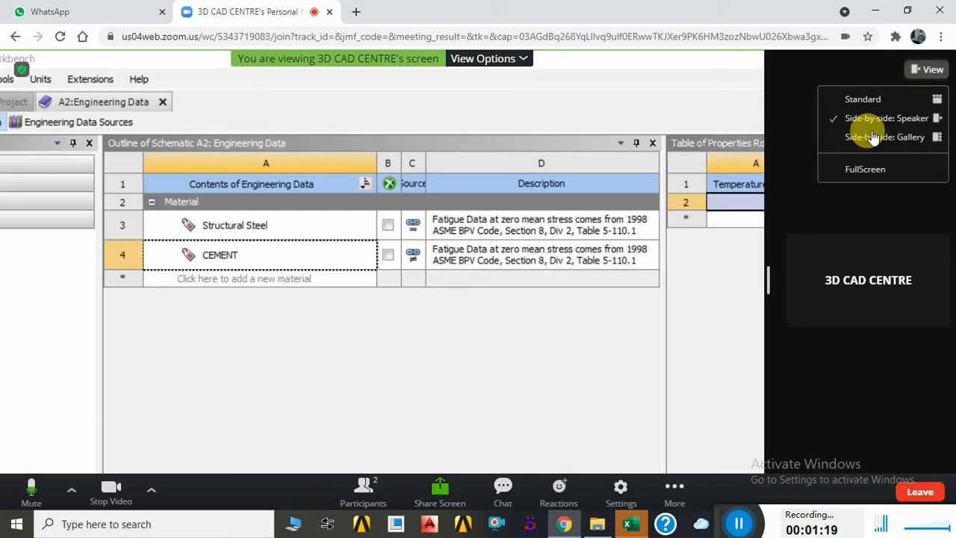
left_click(852, 99)
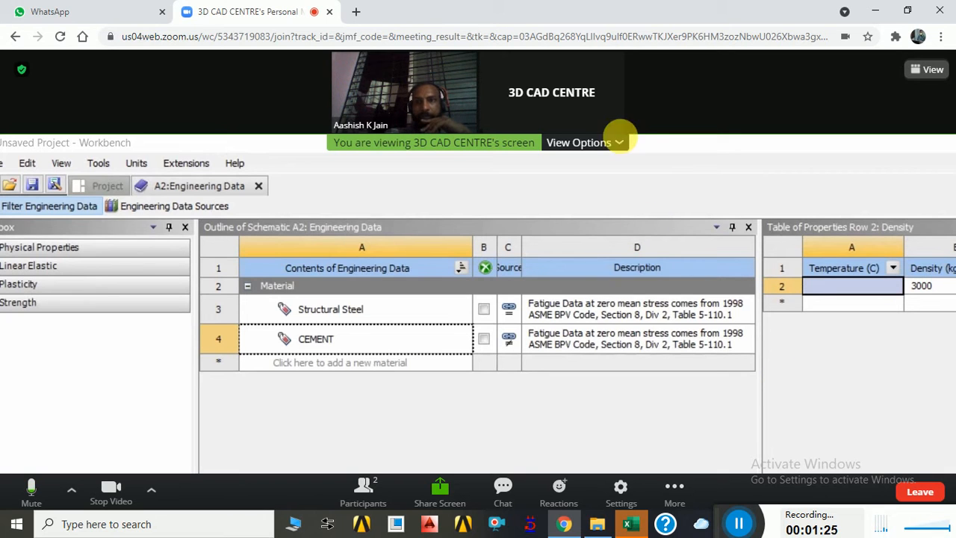
Fit the shared screen to the window and turn off the own camera.
left_click(620, 145)
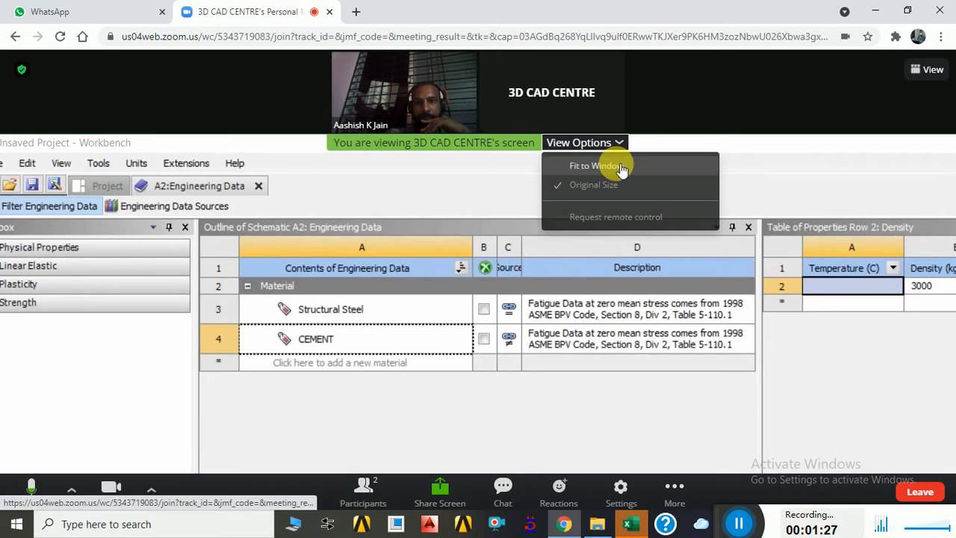
left_click(620, 165)
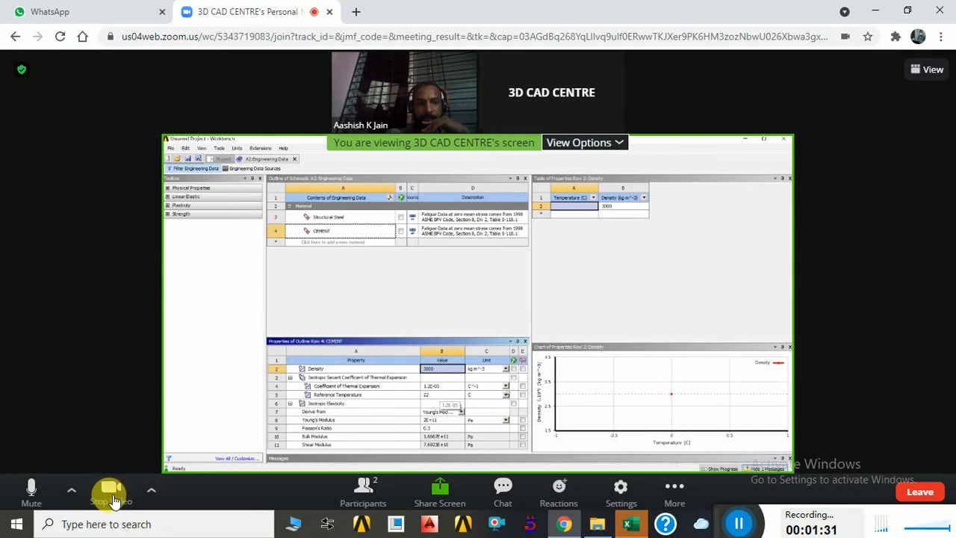
key("alt+v")
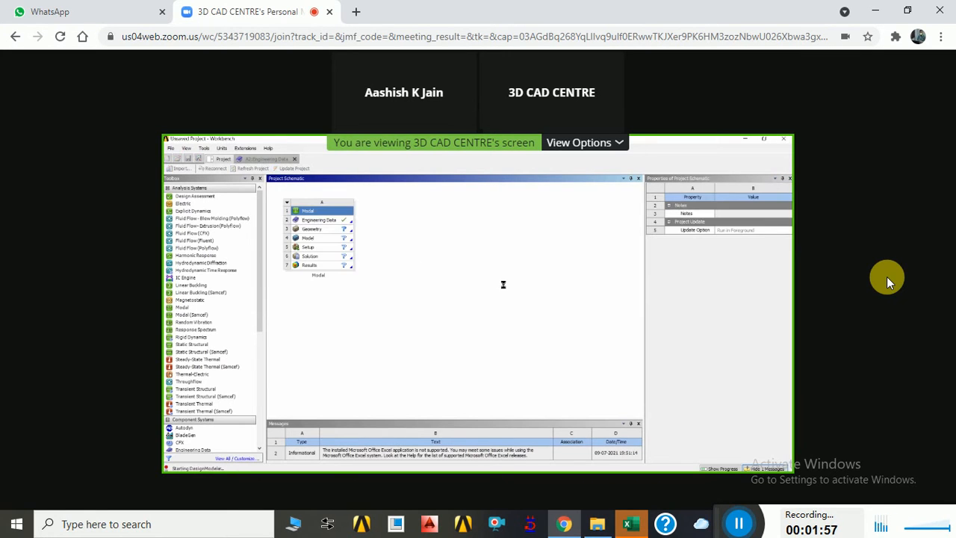
Try the shared screen at its original size, and fit it to the window again.
mouse_move(887, 238)
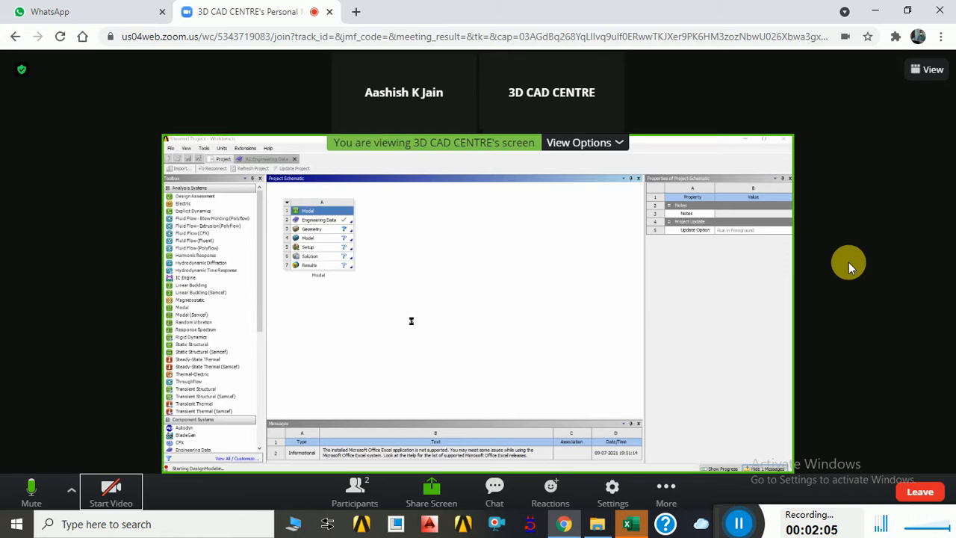
left_click(619, 143)
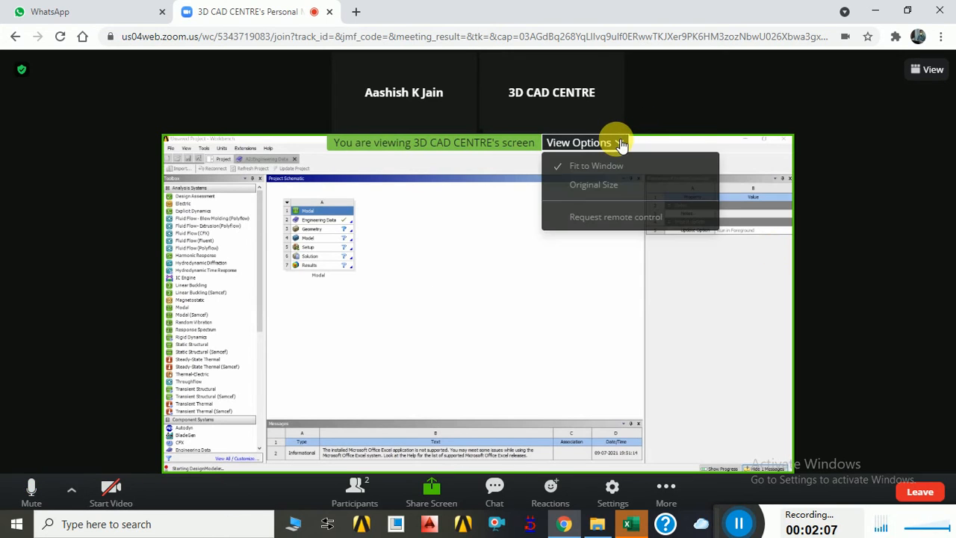
left_click(605, 185)
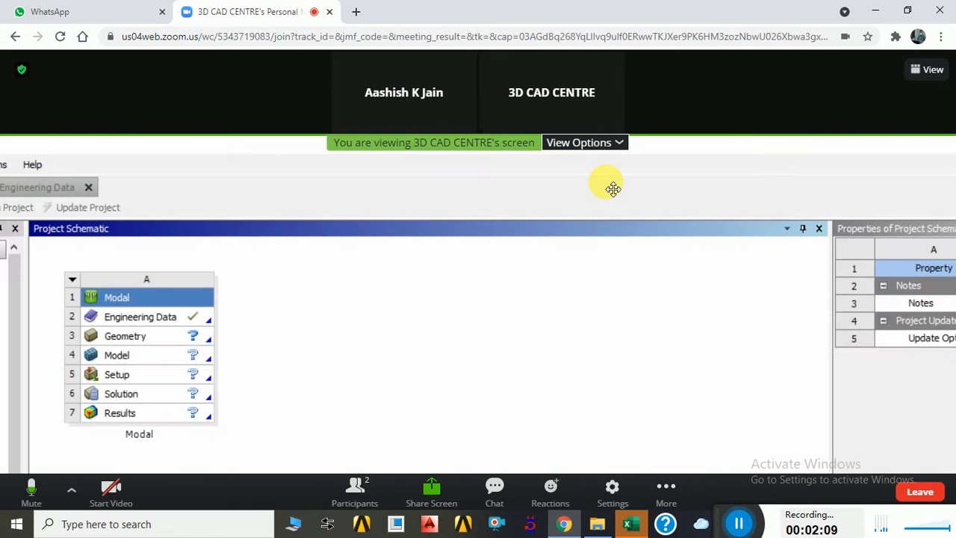
left_click(577, 142)
left_click(590, 163)
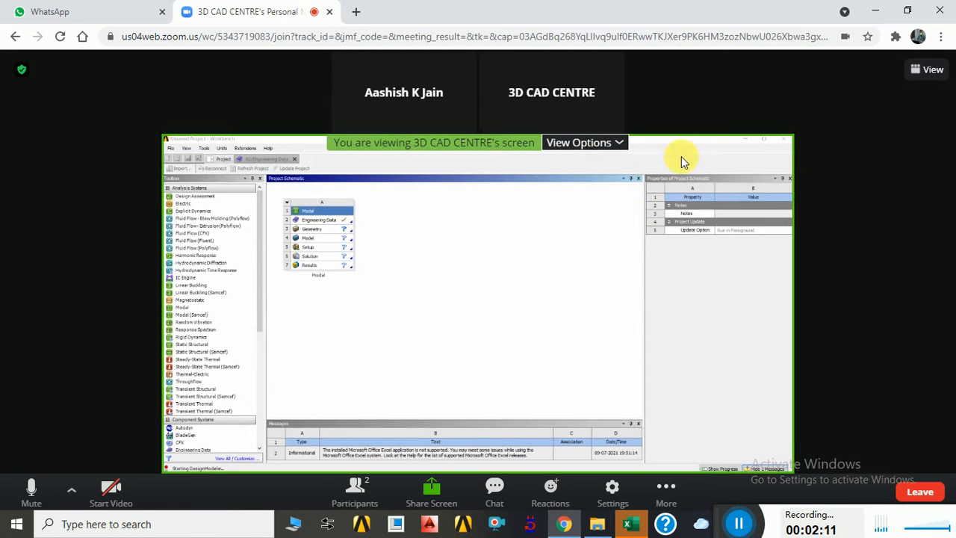
Hide the non-video participants and switch the meeting to full-screen mode.
left_click(613, 65)
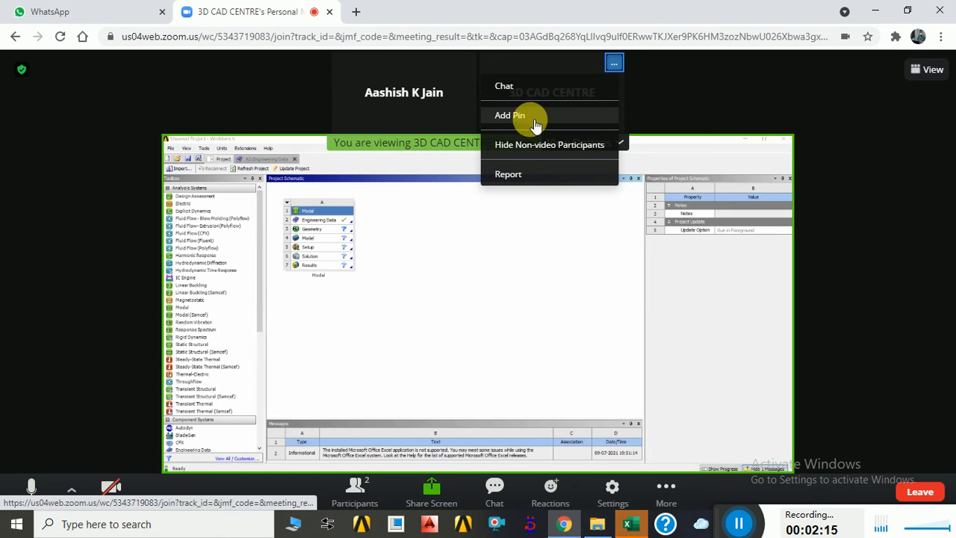
left_click(543, 146)
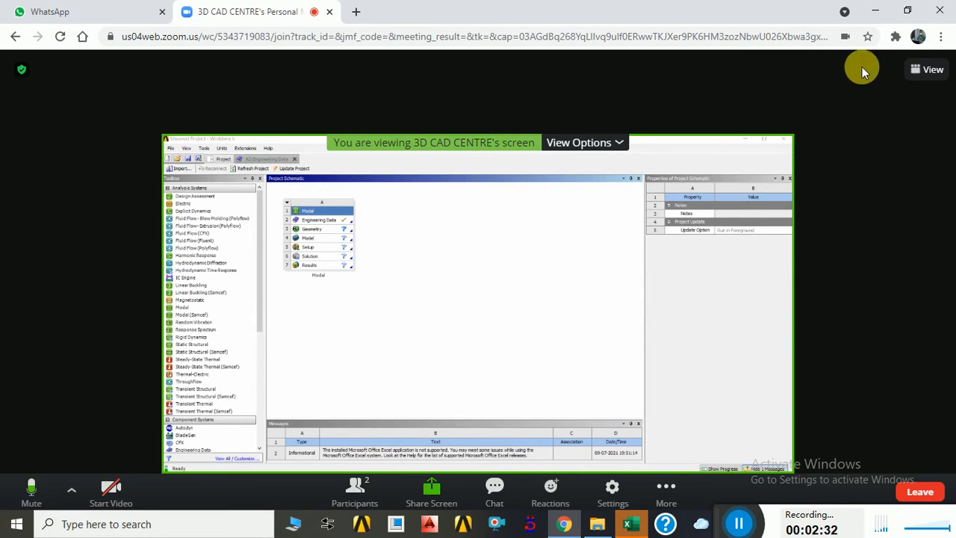
left_click(931, 70)
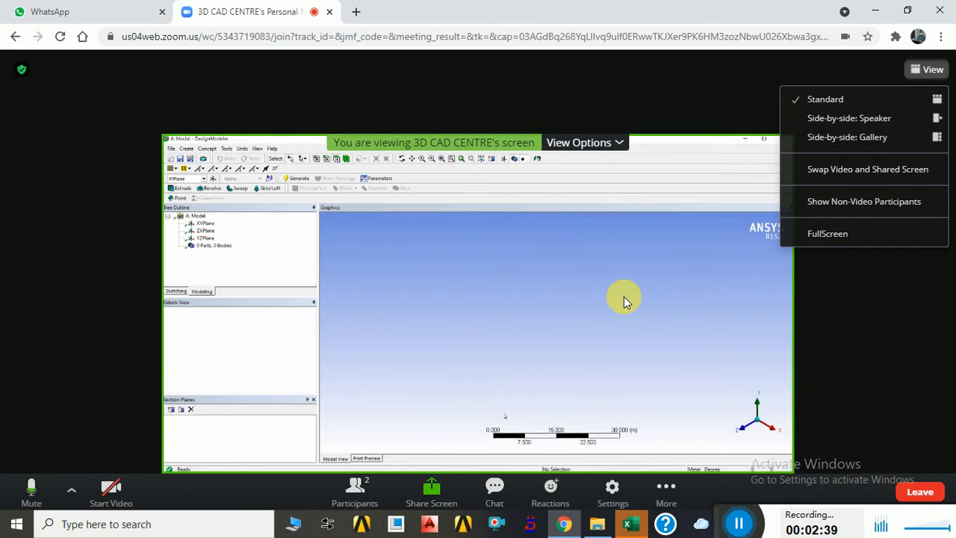
left_click(841, 236)
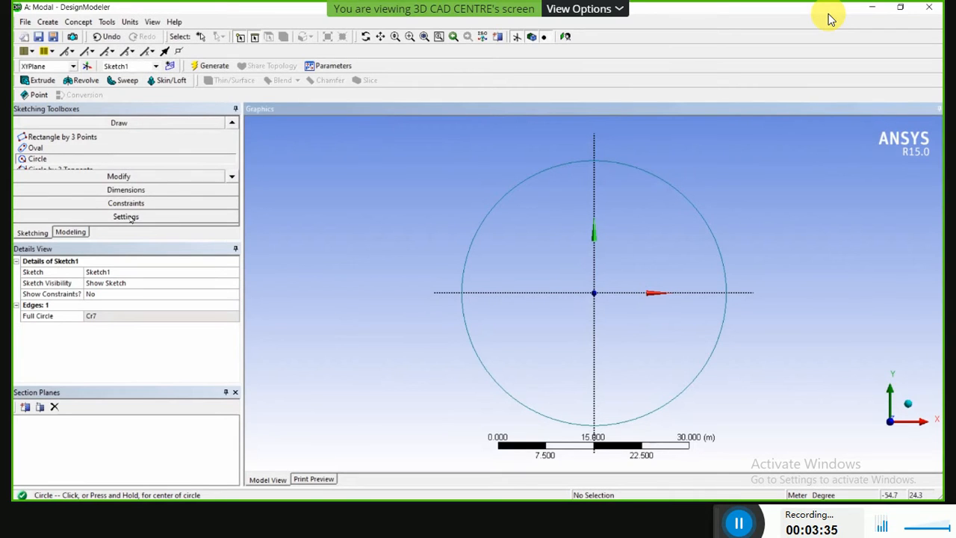
Add a general diameter dimension to the circle in Sketch1 and set it to 10 m.
left_click(124, 191)
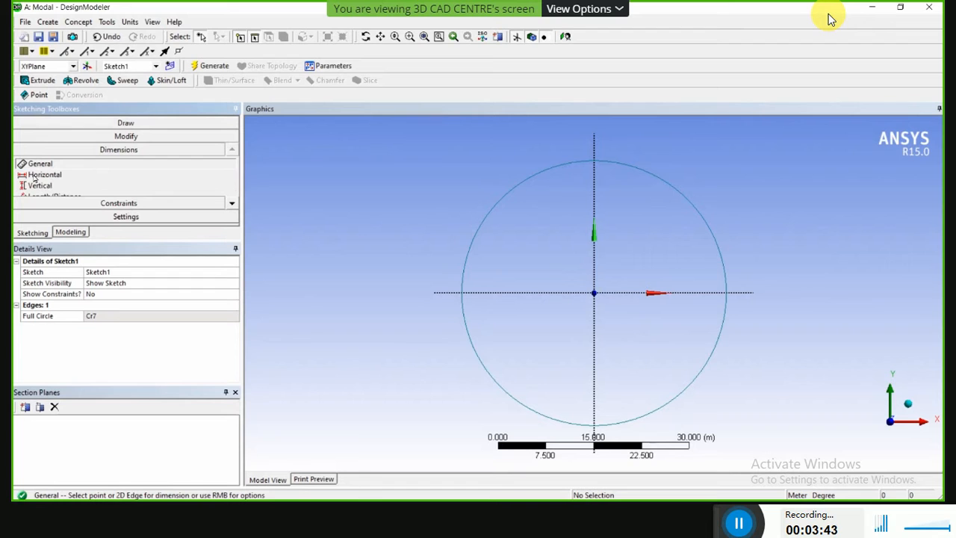
left_click(482, 230)
left_click(342, 226)
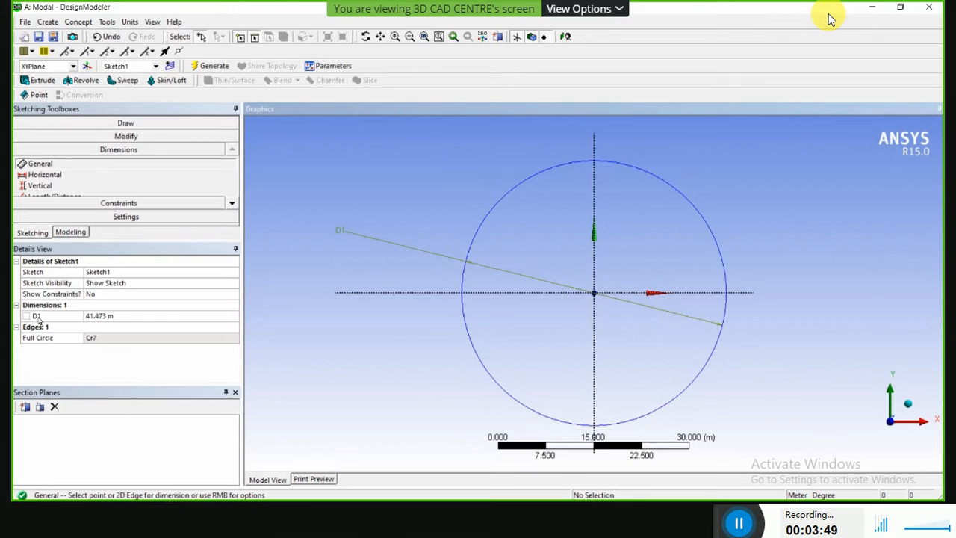
left_click(106, 316)
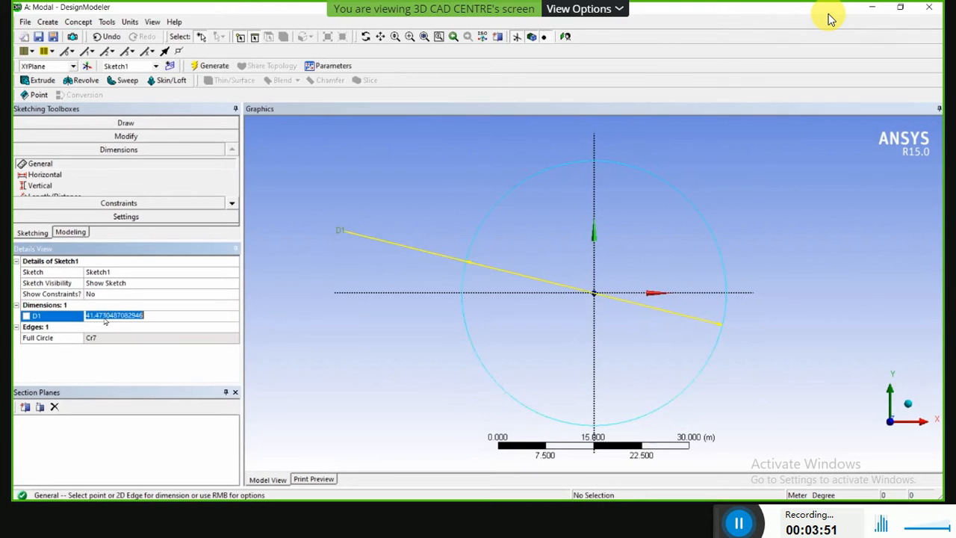
type("10")
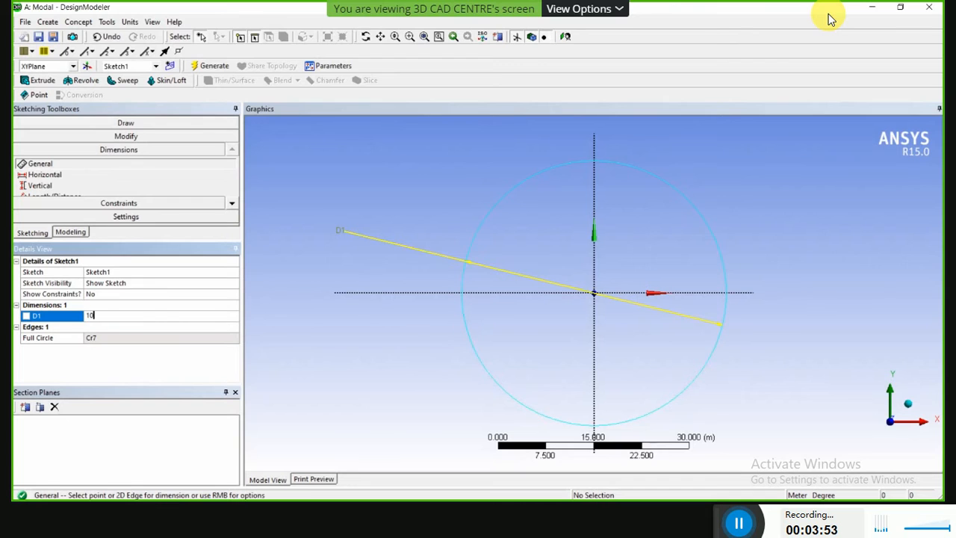
key("Return")
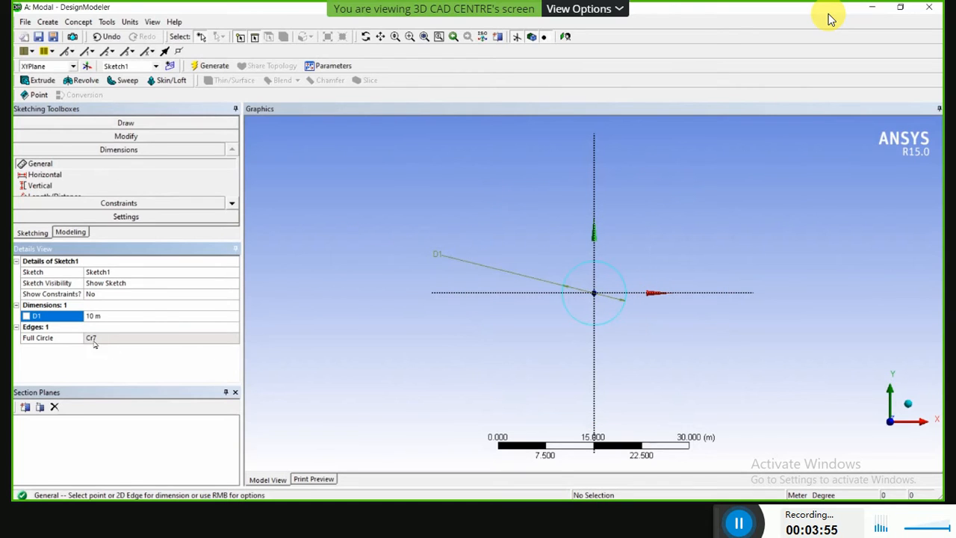
Extrude Sketch1 as added material in the normal direction with a fixed depth of 25 m.
mouse_move(612, 320)
middle_mouse_down()
mouse_move(557, 341)
mouse_move(596, 252)
middle_mouse_up()
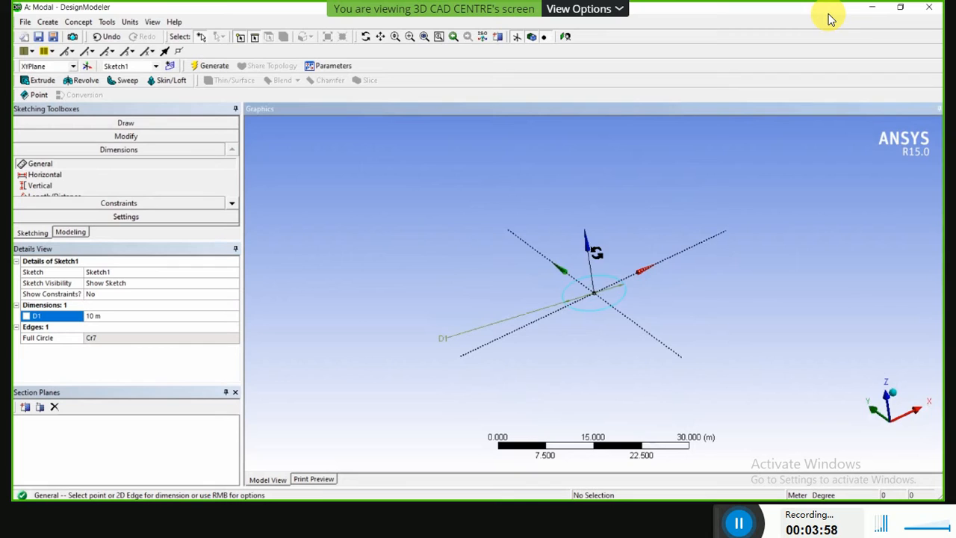
left_click(47, 83)
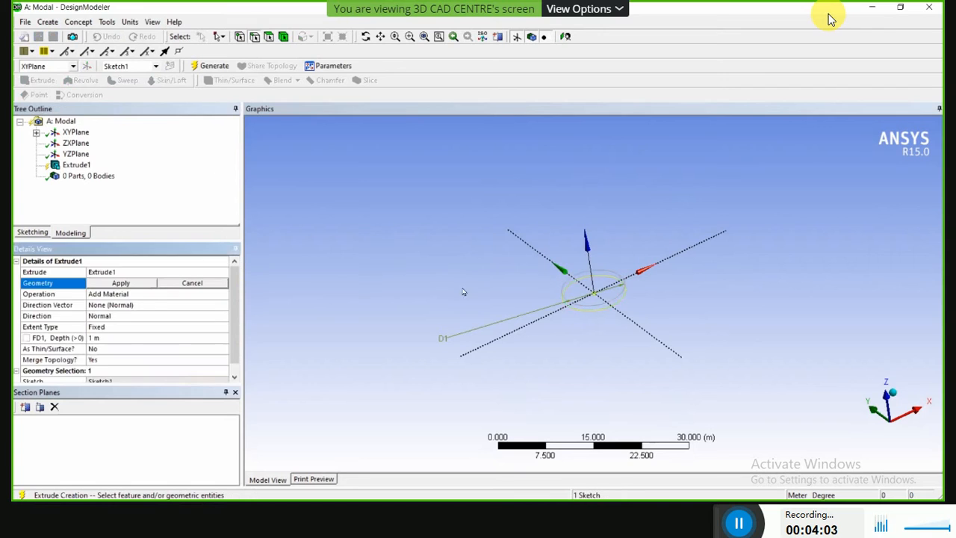
mouse_move(570, 319)
middle_mouse_down()
mouse_move(537, 315)
mouse_move(536, 279)
mouse_move(525, 322)
mouse_move(536, 320)
mouse_move(526, 315)
middle_mouse_up()
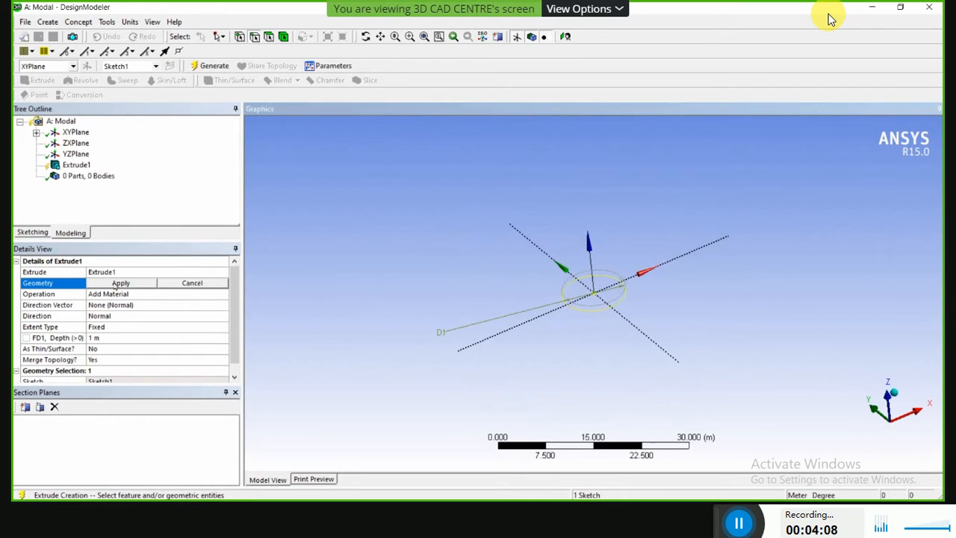
left_click(120, 284)
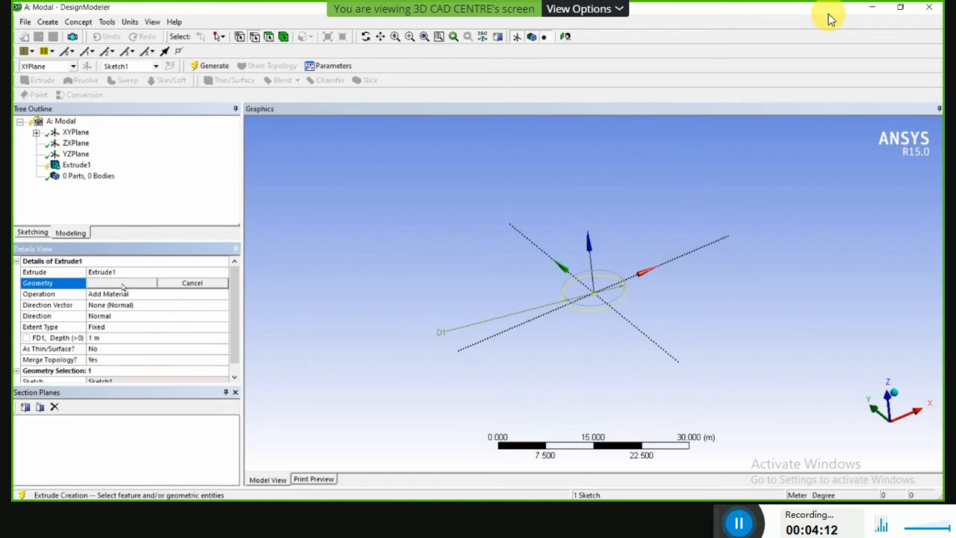
left_click(106, 337)
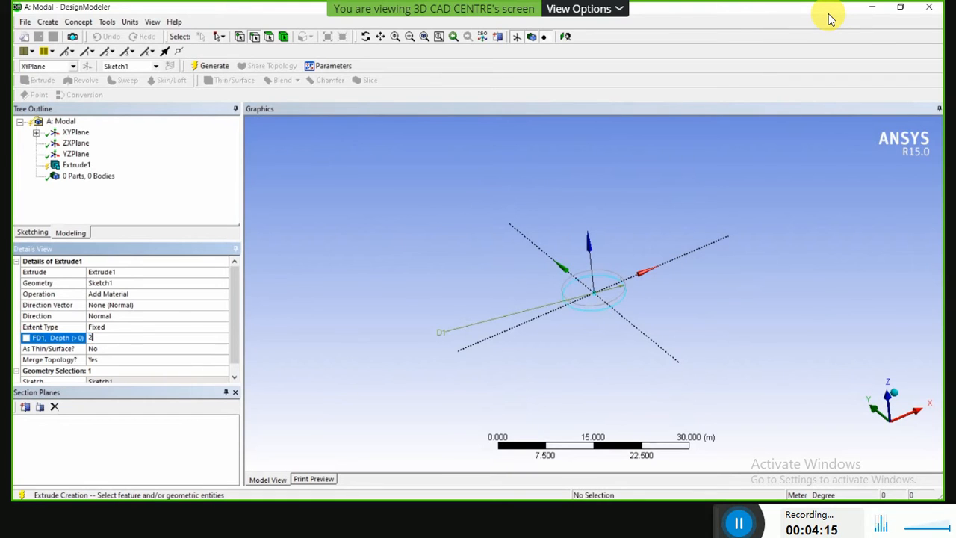
type("25")
key("Return")
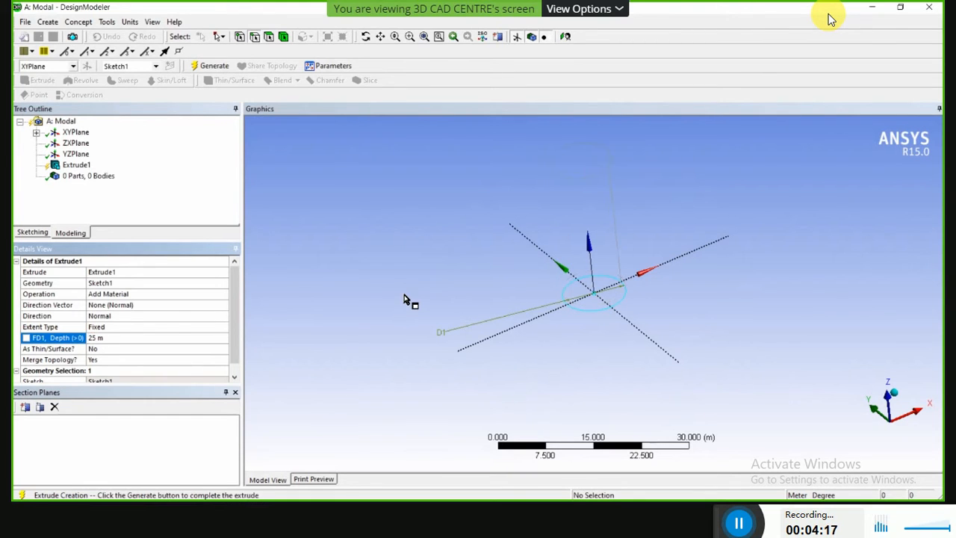
scroll(404, 299, "up", 3)
scroll(404, 299, "down", 5)
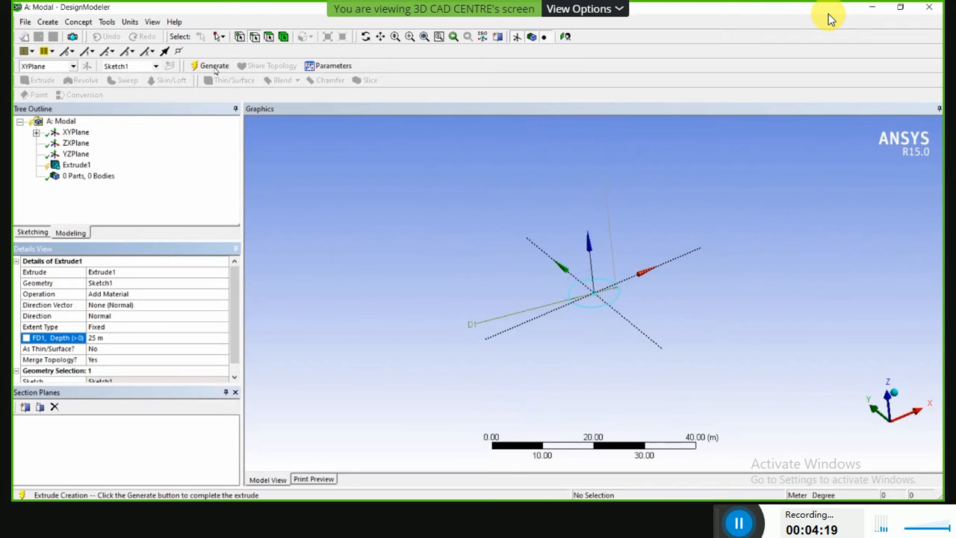
Examine the extruded cylinder from several angles and distances.
middle_click_drag(485, 320, 616, 262)
scroll(616, 234, "up", 1)
middle_click_drag(631, 231, 631, 253)
scroll(631, 252, "up", 3)
middle_click_drag(544, 272, 613, 257)
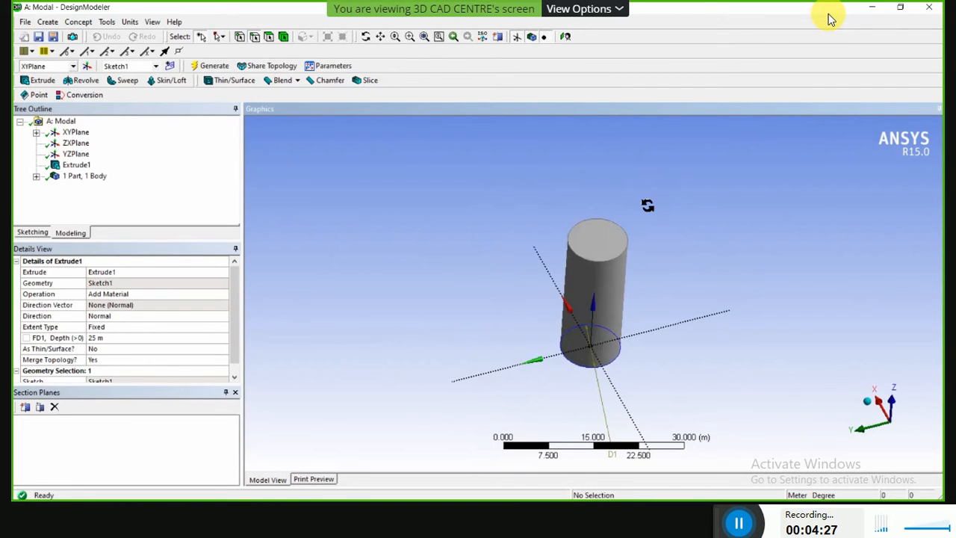
scroll(648, 203, "up", 2)
middle_click_drag(651, 201, 607, 173)
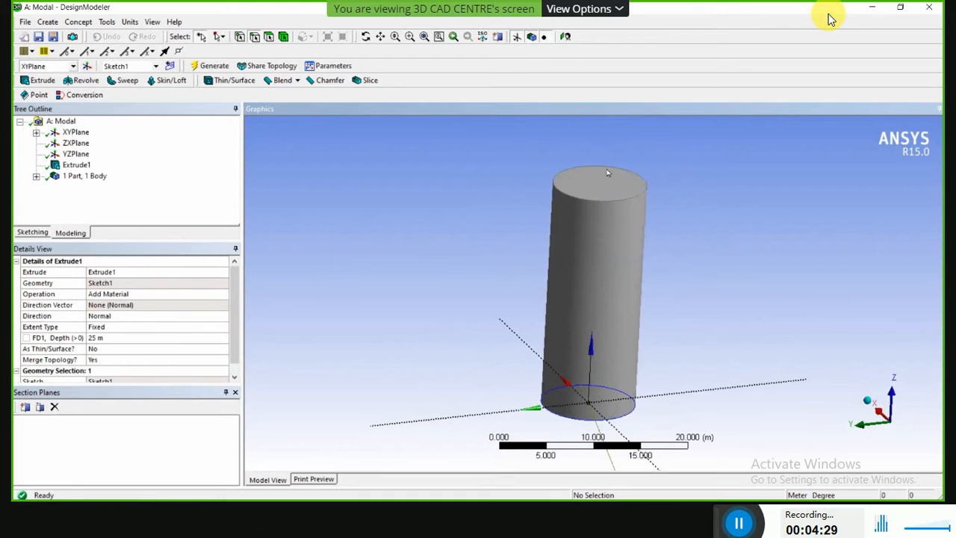
scroll(607, 172, "down", 2)
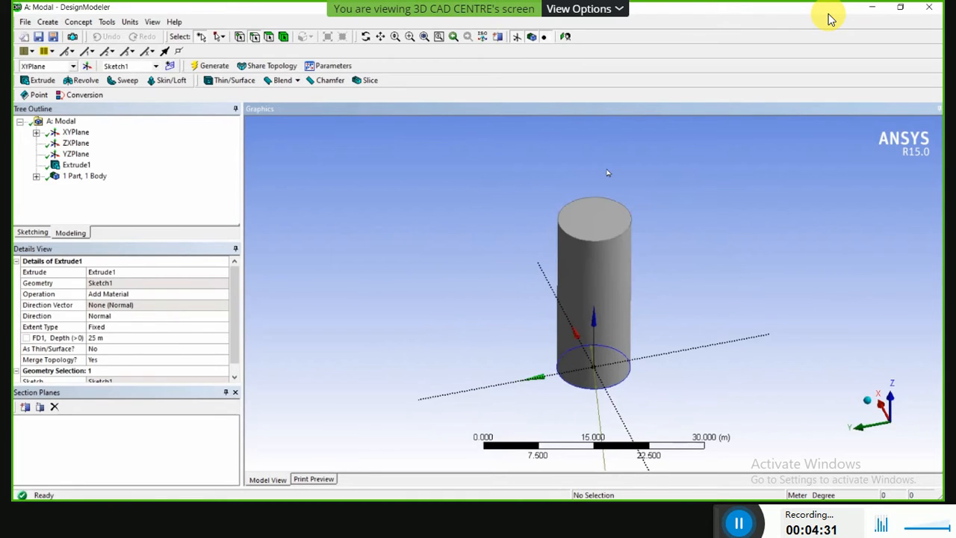
scroll(623, 250, "up", 2)
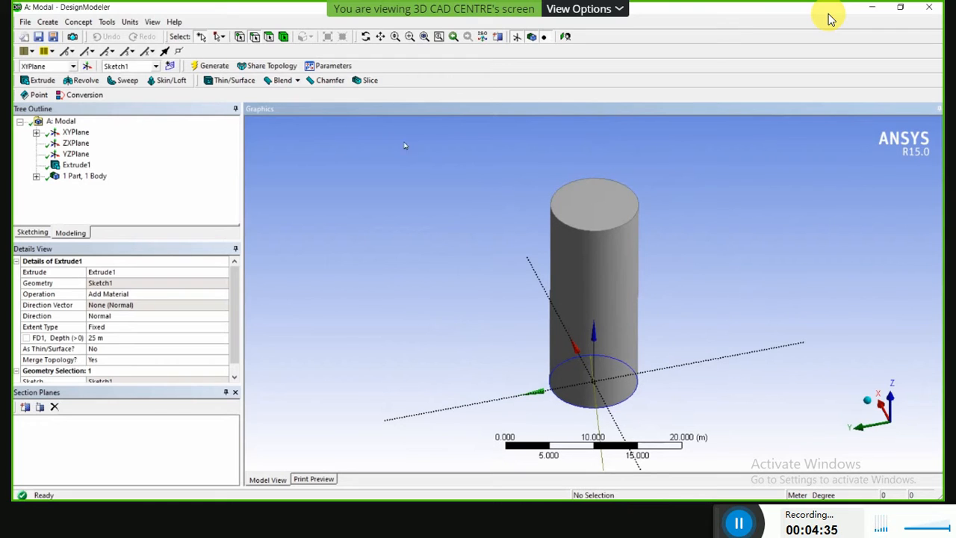
Start a Thin/Surface feature using Faces to Remove and assign the cylinder's top face as its geometry.
left_click(232, 81)
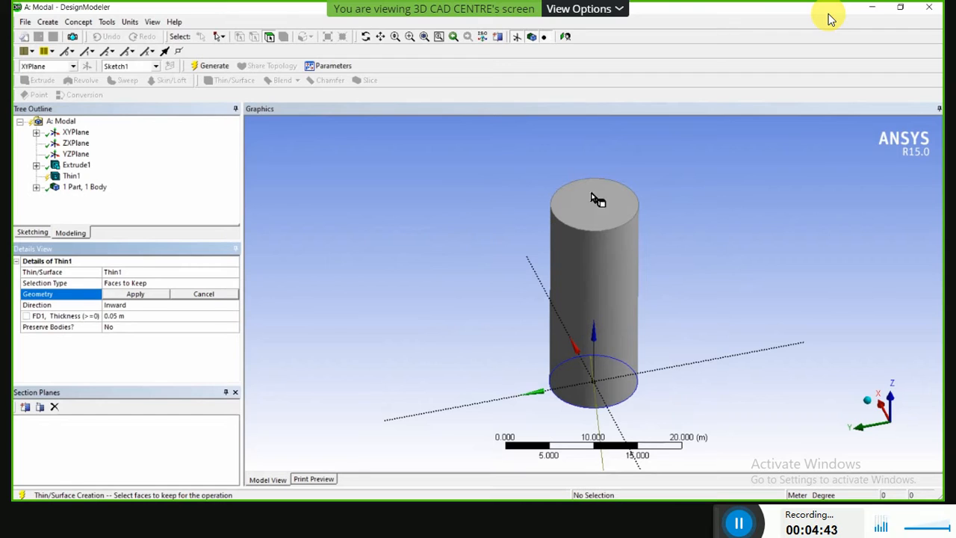
left_click(166, 288)
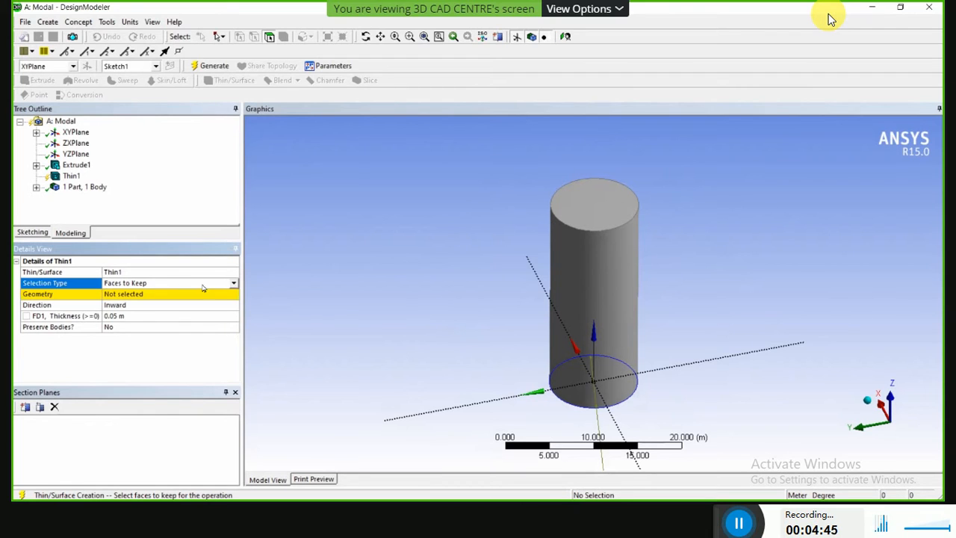
left_click(221, 285)
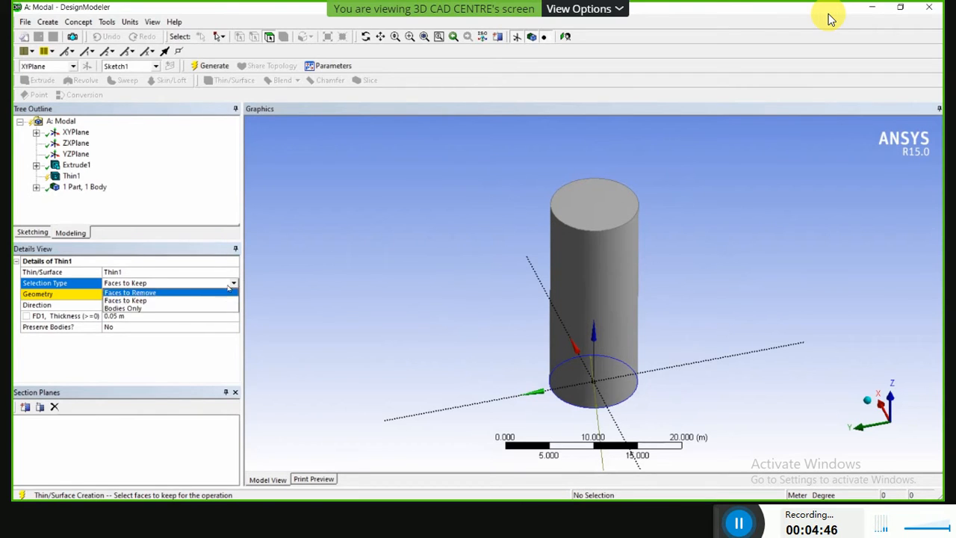
left_click(146, 293)
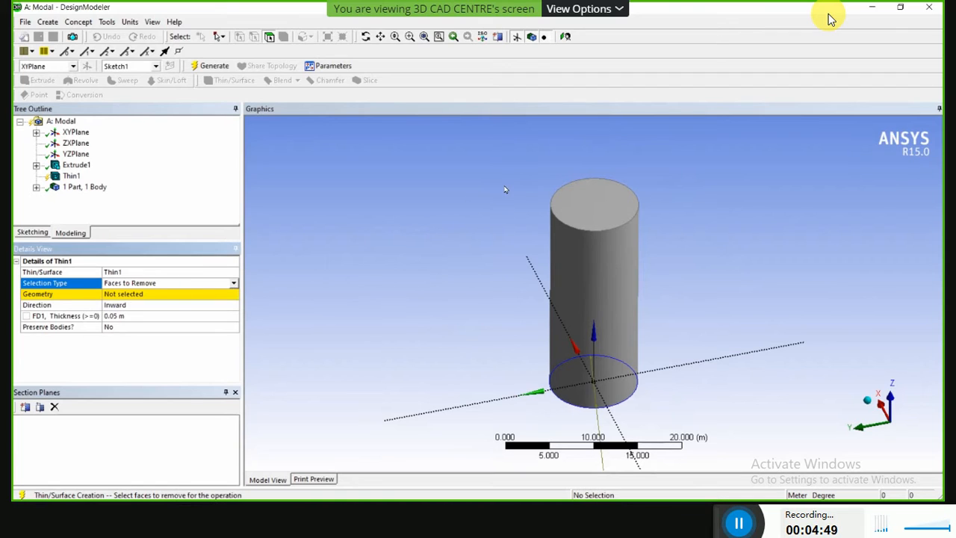
left_click(129, 297)
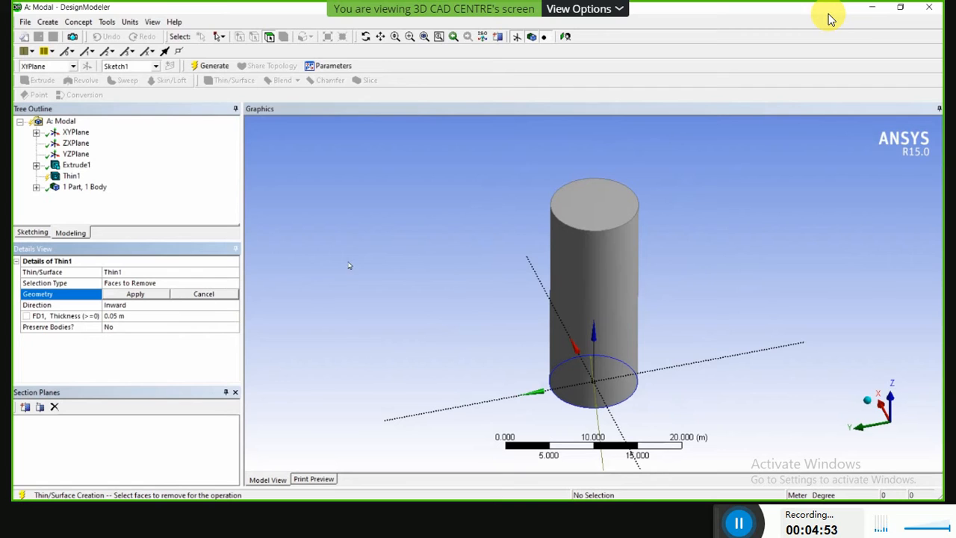
left_click(597, 209)
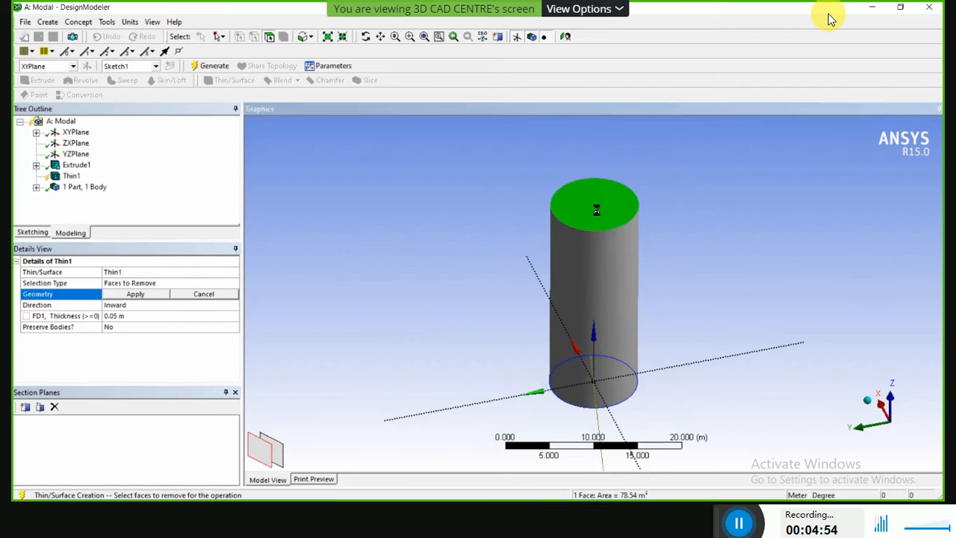
left_click(134, 296)
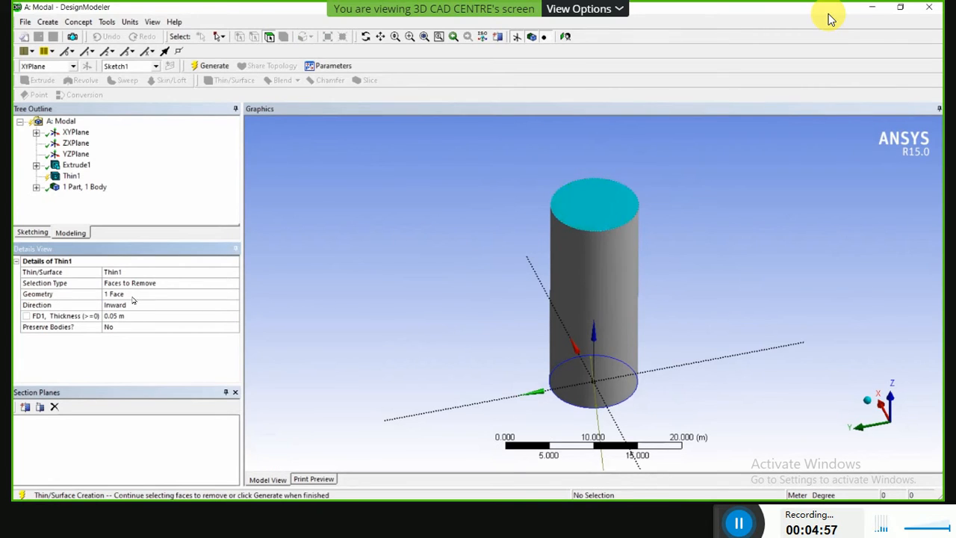
Set the inward wall thickness to 0.01 m and generate the thin feature.
left_click(112, 316)
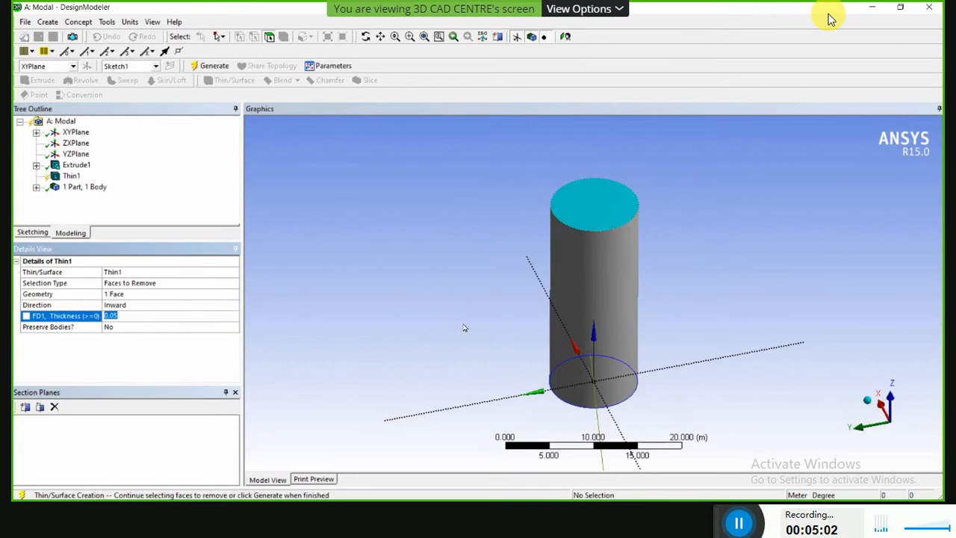
type(".01")
key("Return")
left_click(215, 67)
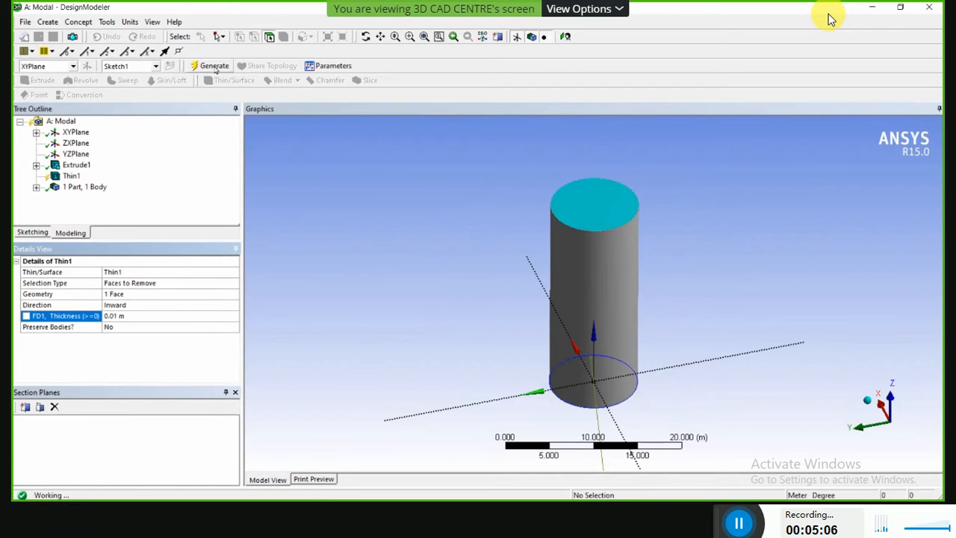
Examine the hollowed cylinder from the side, its open end and its closed end.
middle_click_drag(441, 247, 566, 209)
scroll(566, 209, "up", 3)
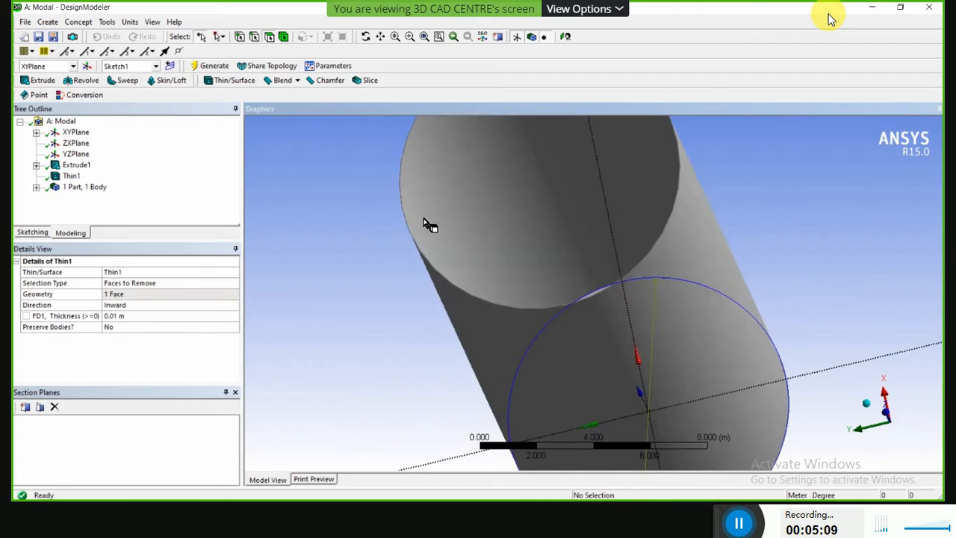
scroll(403, 245, "up", 2)
scroll(383, 246, "down", 5)
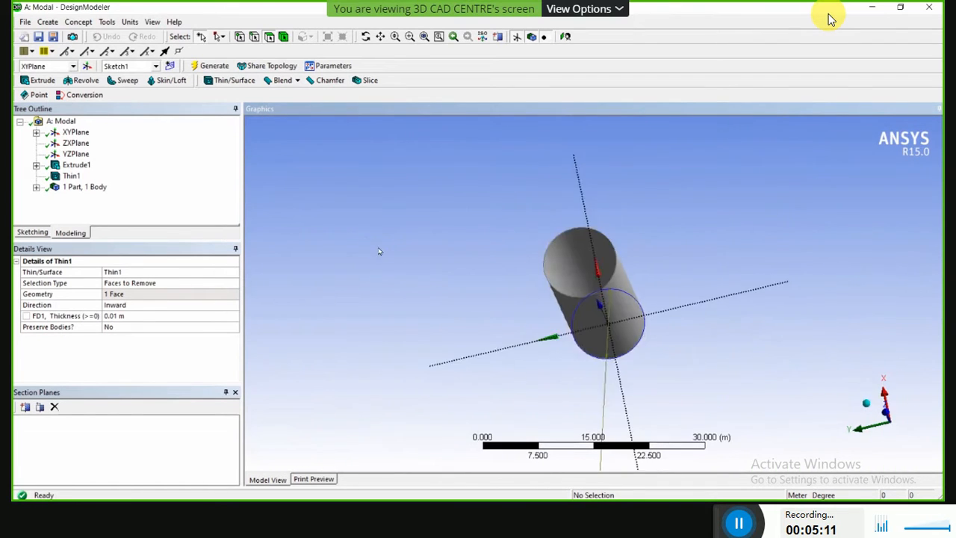
middle_click_drag(380, 254, 438, 216)
middle_click_drag(442, 174, 361, 188)
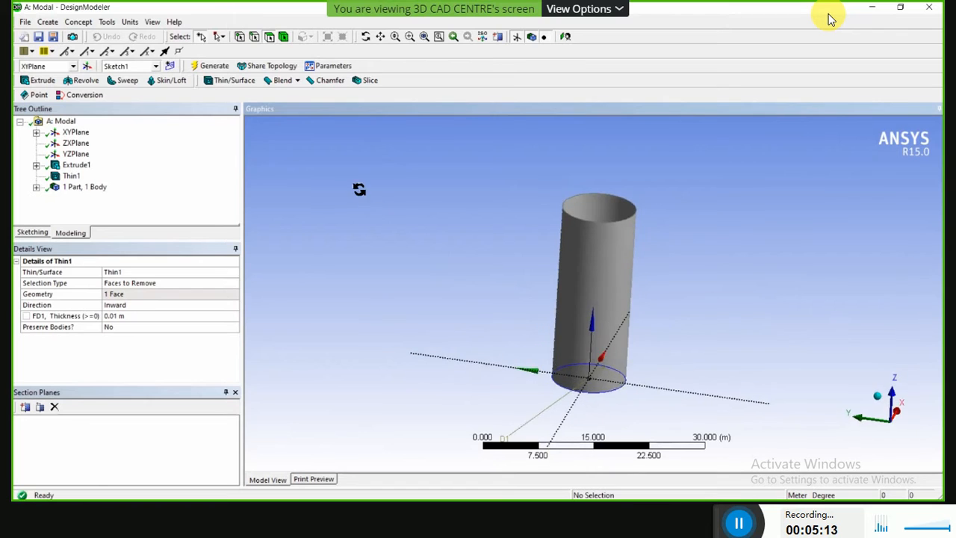
middle_click_drag(642, 203, 625, 191)
scroll(625, 192, "up", 2)
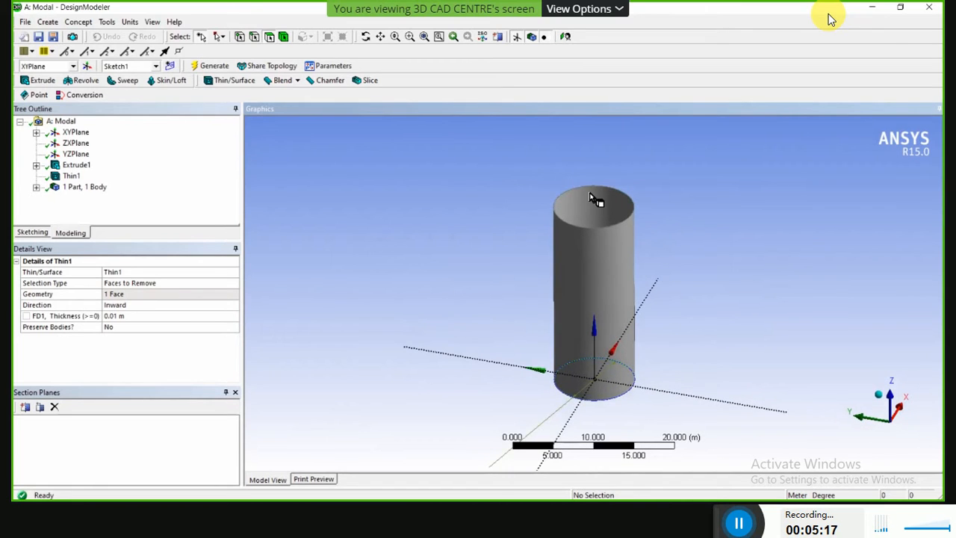
scroll(617, 197, "up", 2)
scroll(595, 199, "down", 1)
scroll(648, 259, "down", 2)
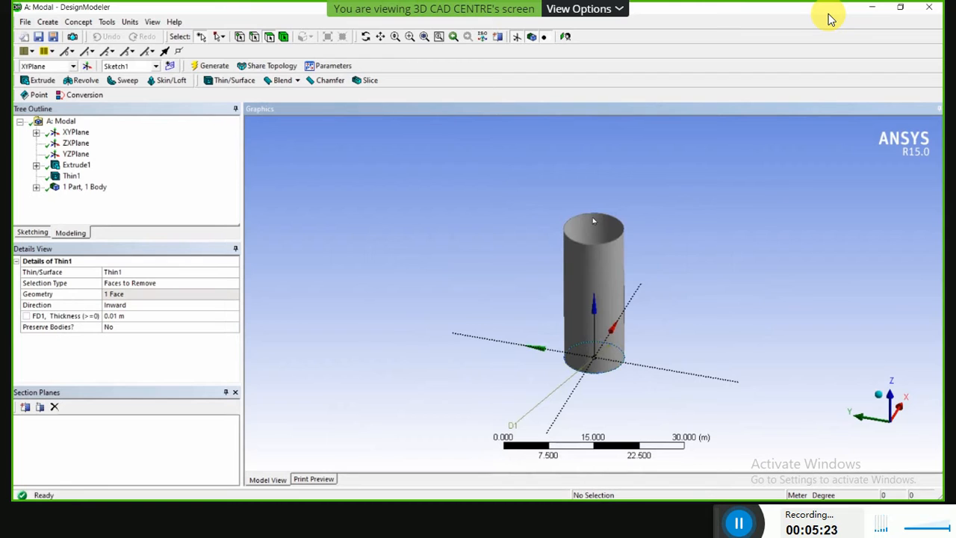
middle_click_drag(634, 234, 689, 270)
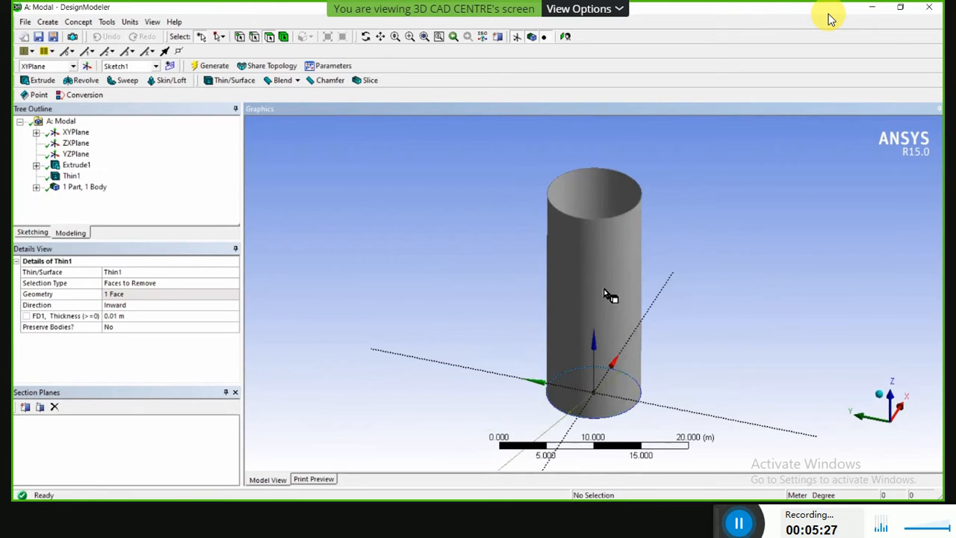
middle_click_drag(598, 247, 584, 261)
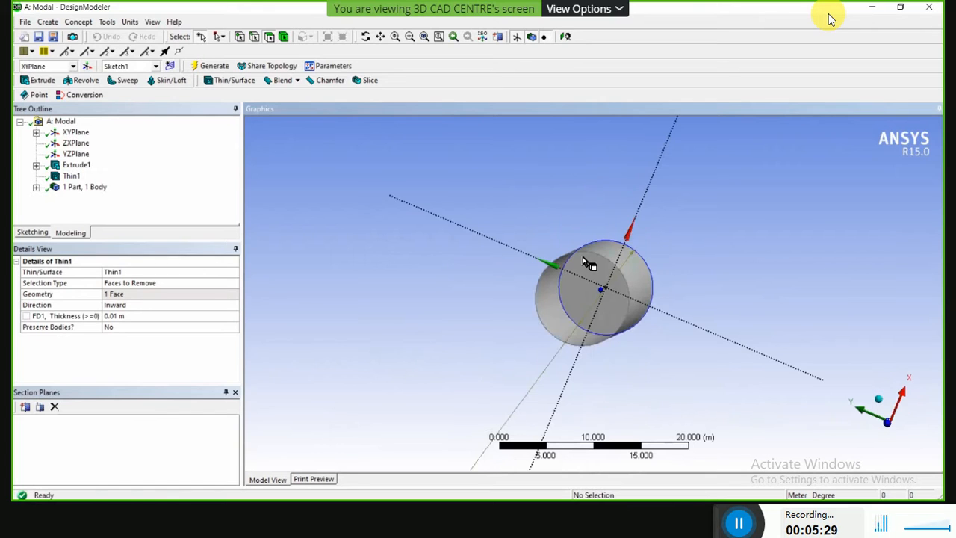
Examine the cylinder's thin wall up close along the edge of its flat end.
scroll(416, 235, "up", 3)
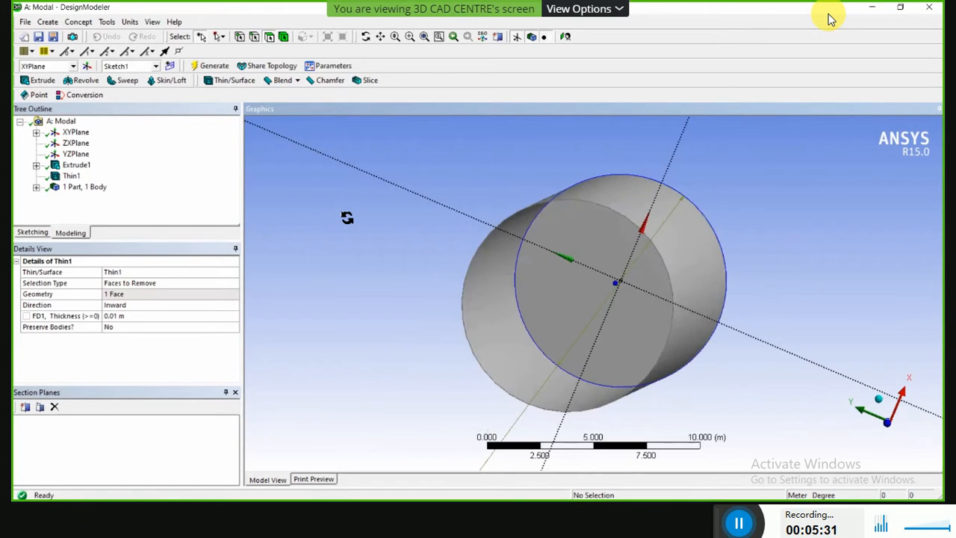
scroll(419, 217, "up", 3)
scroll(356, 186, "up", 3)
scroll(314, 195, "up", 3)
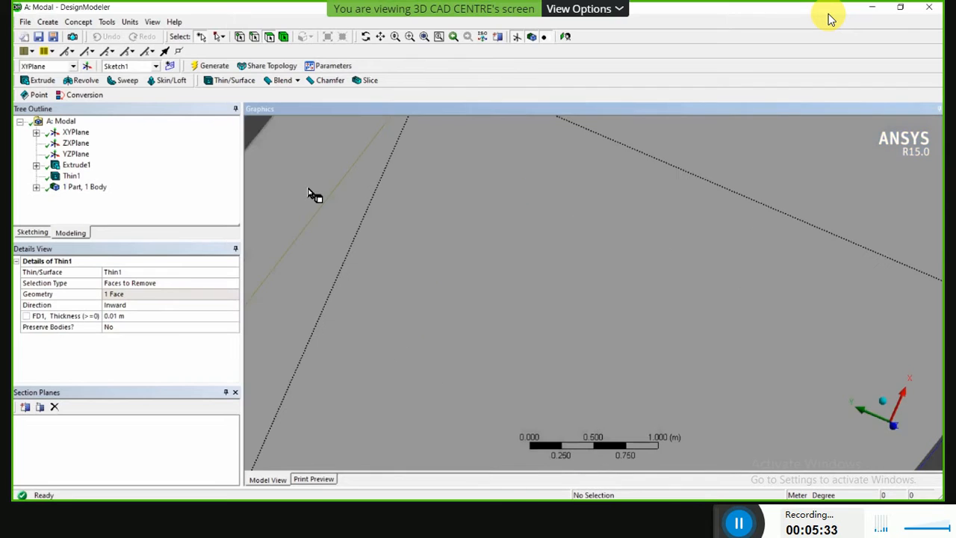
scroll(384, 298, "up", 2)
scroll(369, 292, "up", 2)
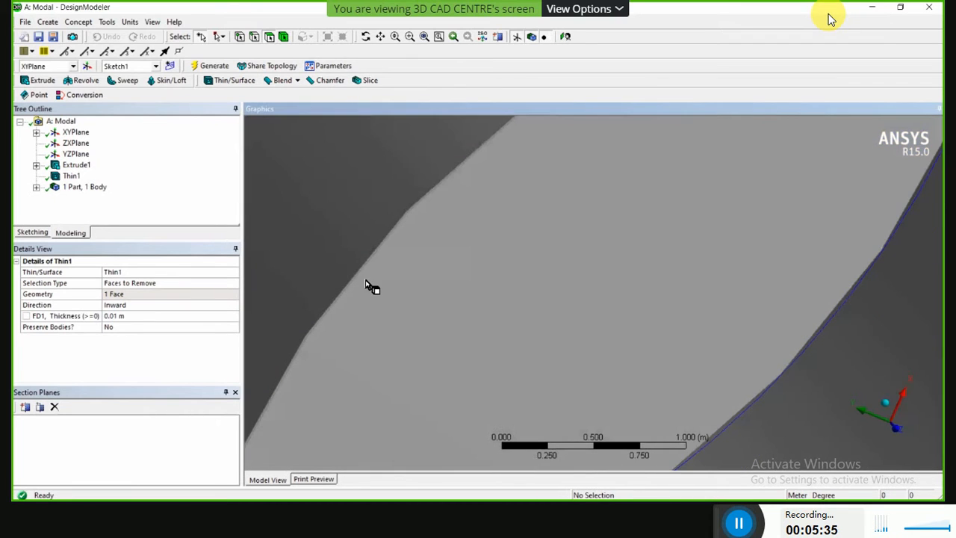
scroll(356, 281, "up", 2)
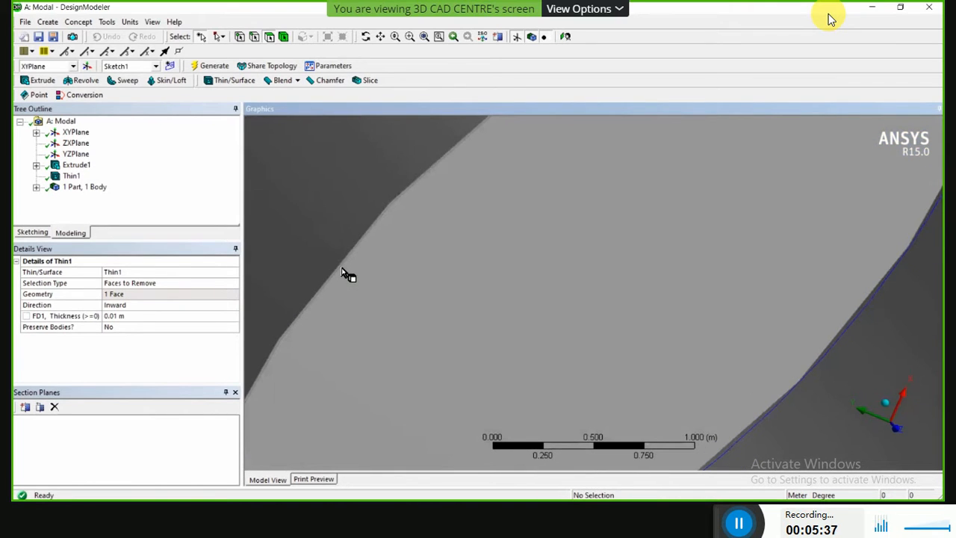
scroll(341, 272, "up", 1)
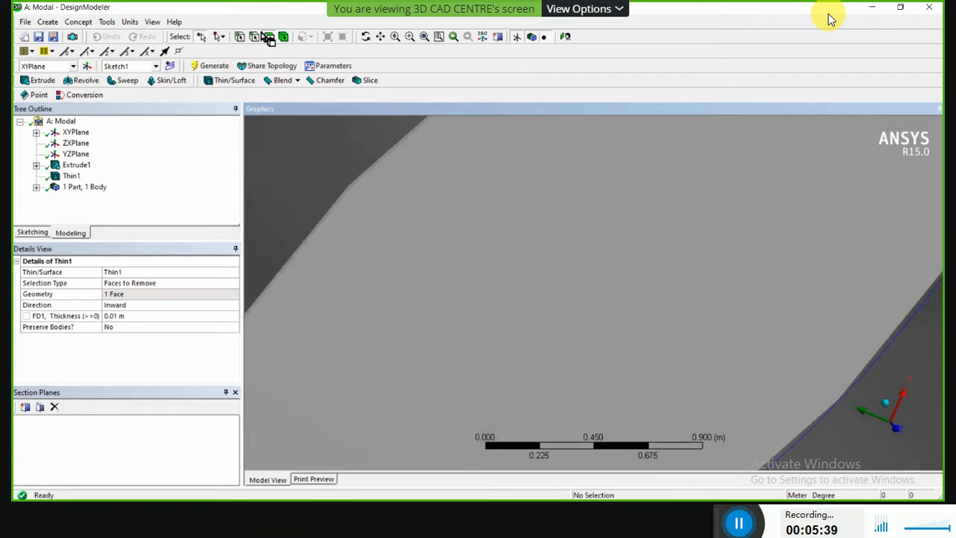
Highlight the flat inner end face to examine the wall thickness beside it, and clear the selection.
left_click(302, 272)
scroll(270, 174, "up", 2)
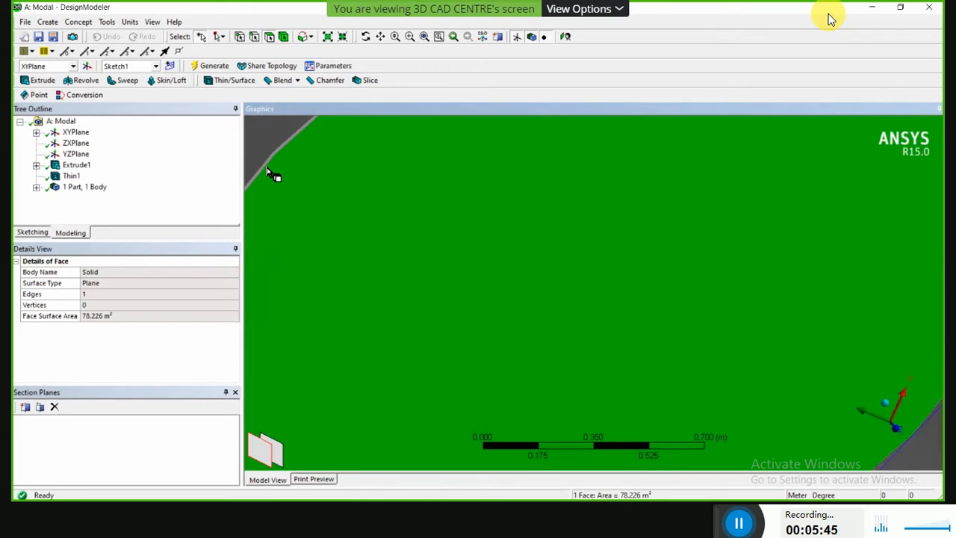
scroll(271, 172, "up", 1)
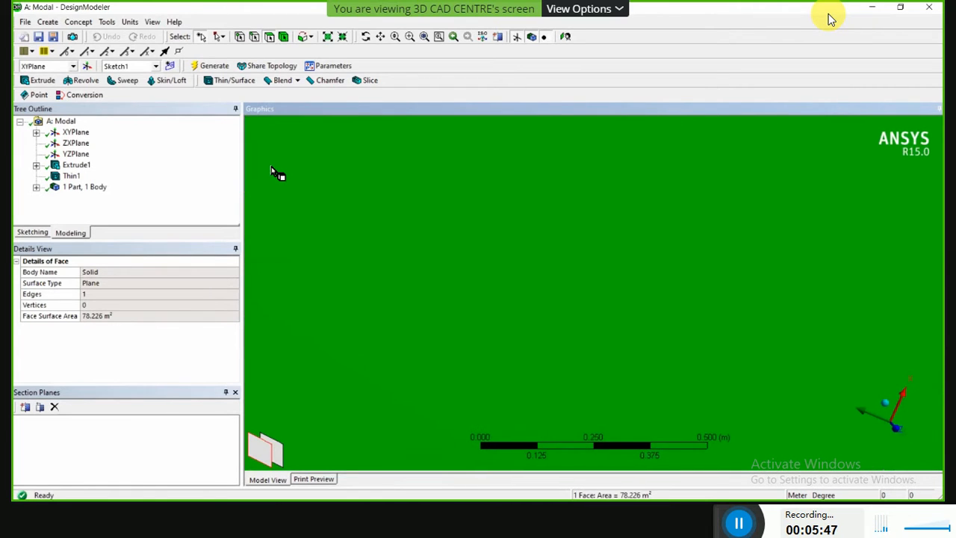
middle_click_drag(270, 163, 449, 402, "ctrl")
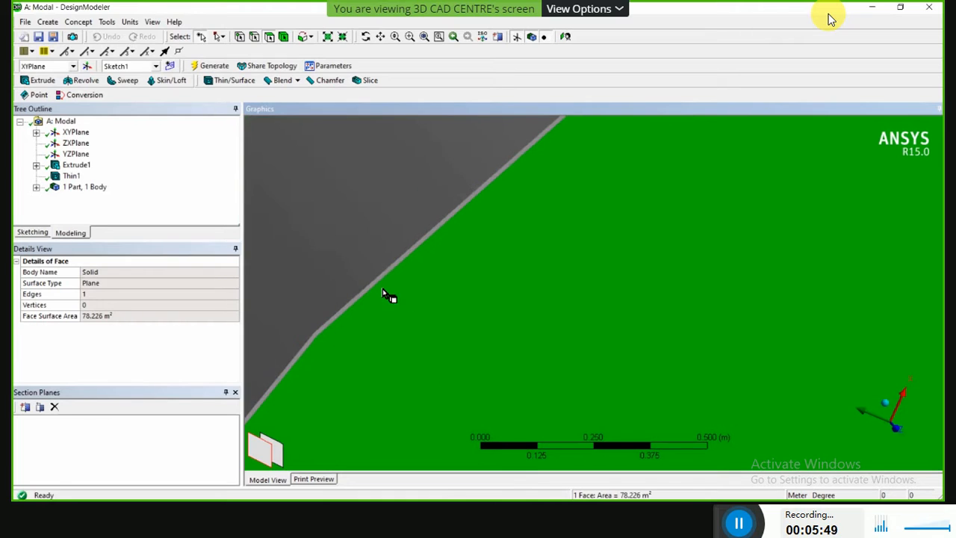
scroll(344, 265, "up", 3)
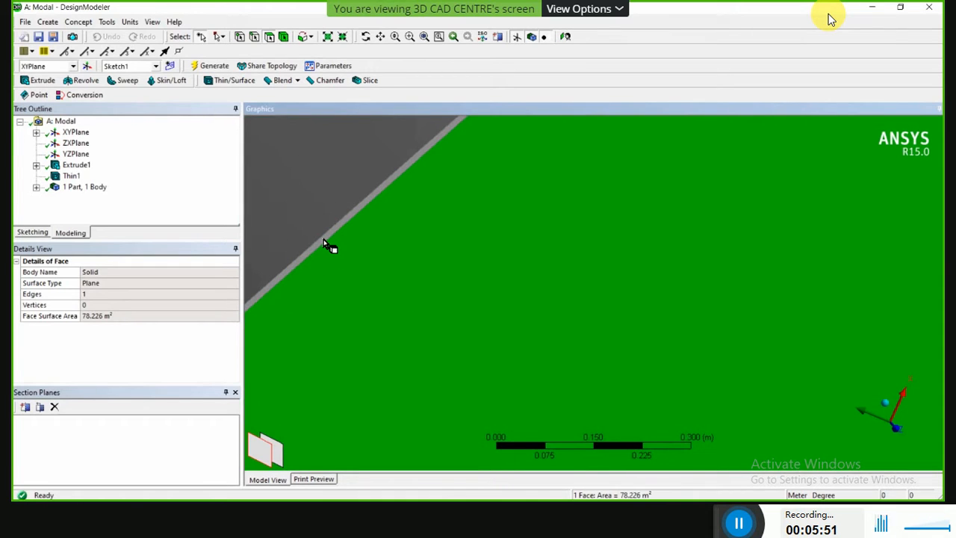
scroll(331, 252, "up", 2)
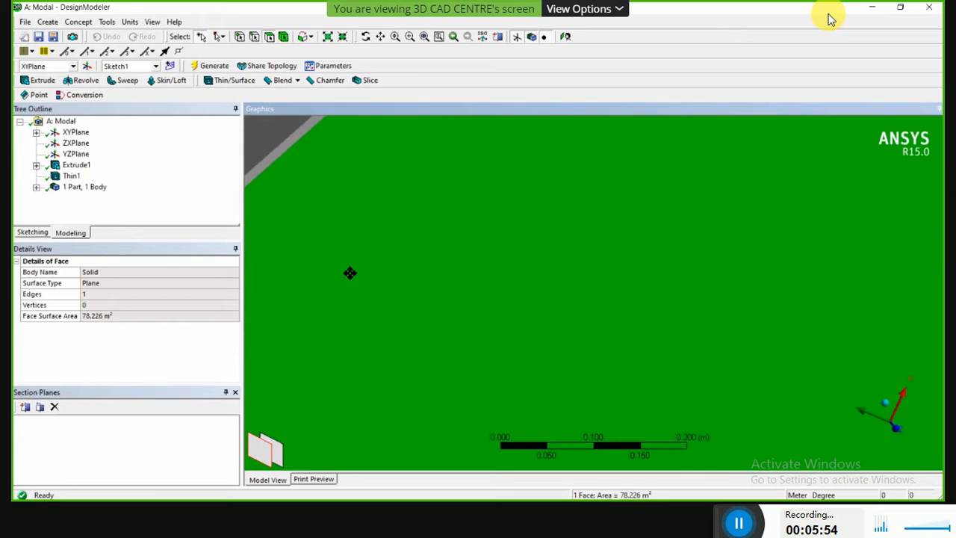
middle_click_drag(350, 272, 430, 362, "ctrl")
scroll(348, 312, "up", 2)
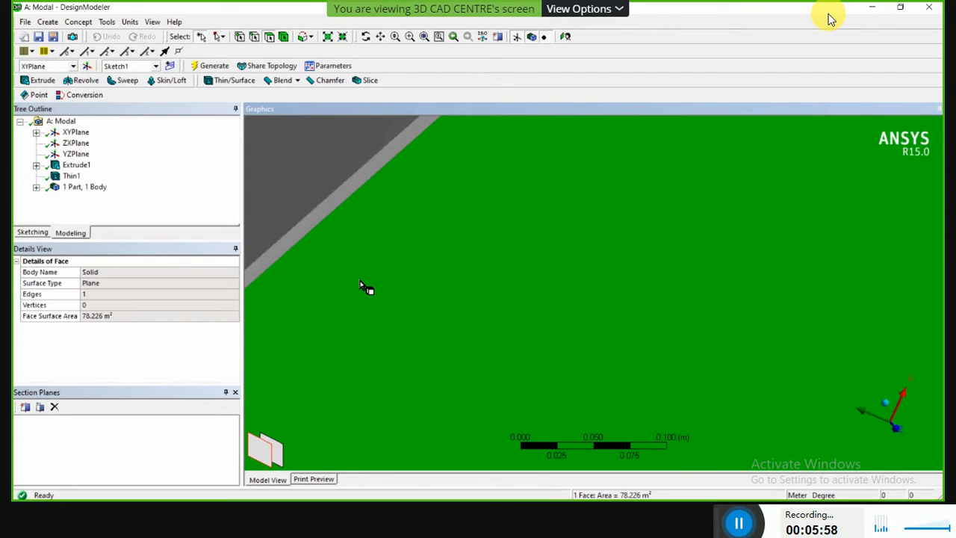
left_click(323, 243)
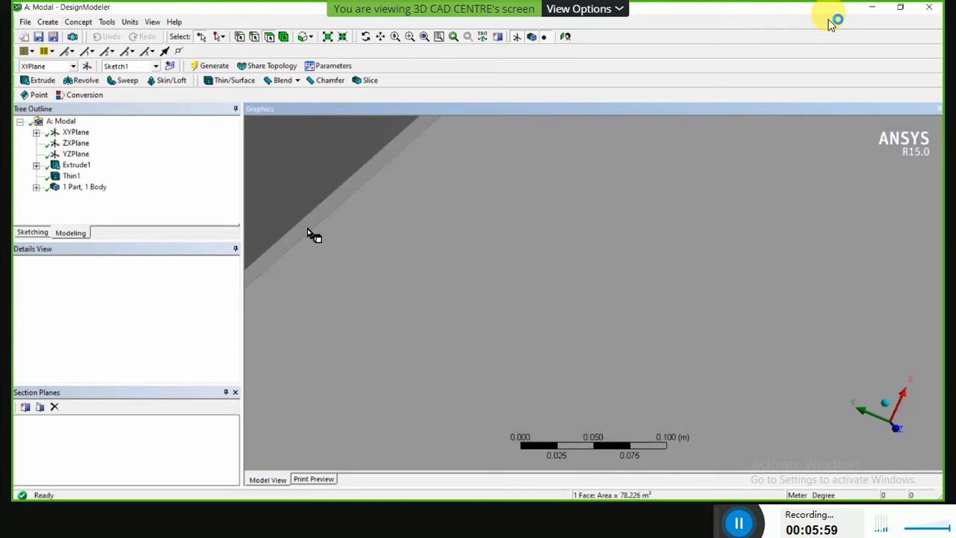
left_click(307, 228)
scroll(467, 326, "down", 10)
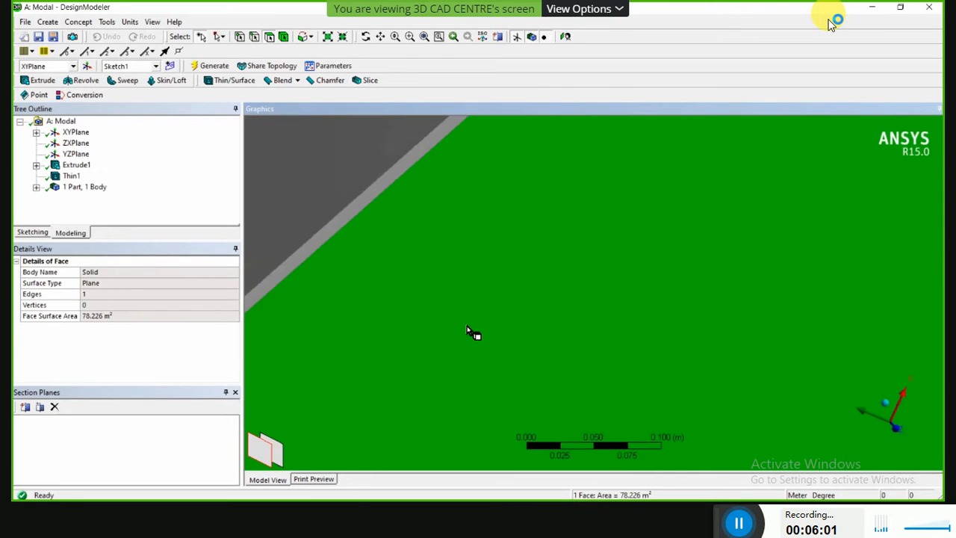
scroll(467, 325, "down", 6)
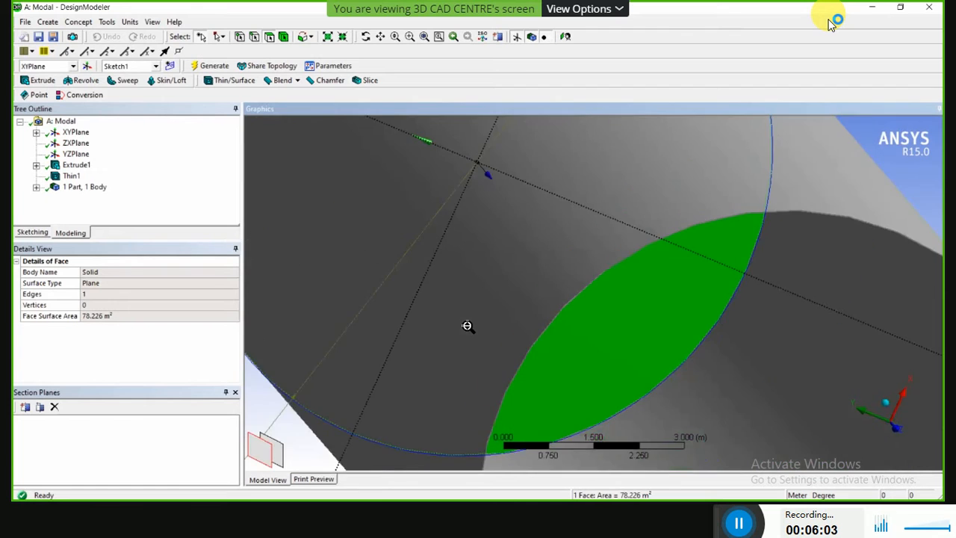
left_click(845, 152)
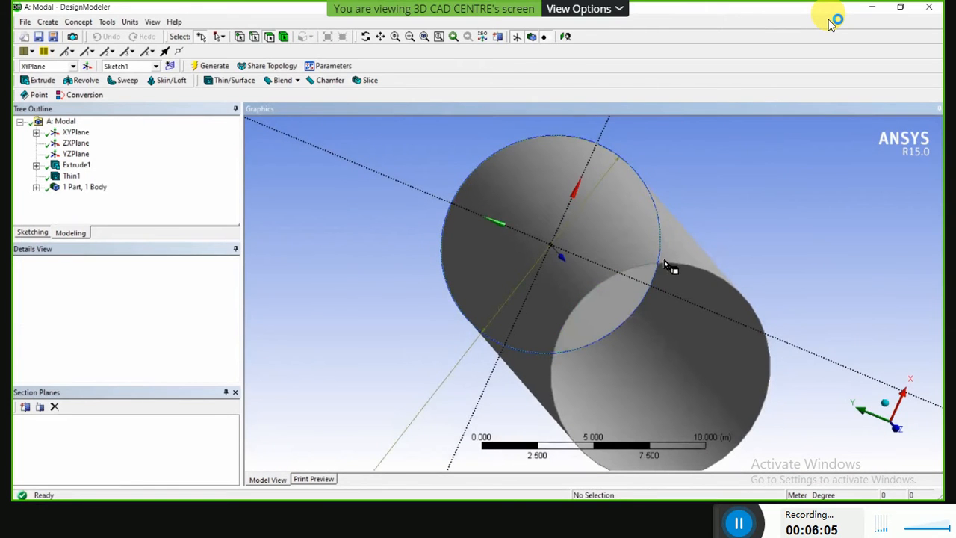
Inspect the wall thickness again at the cylinder's edge with the flat inner end face selected for contrast.
scroll(672, 269, "up", 4)
scroll(654, 237, "up", 4)
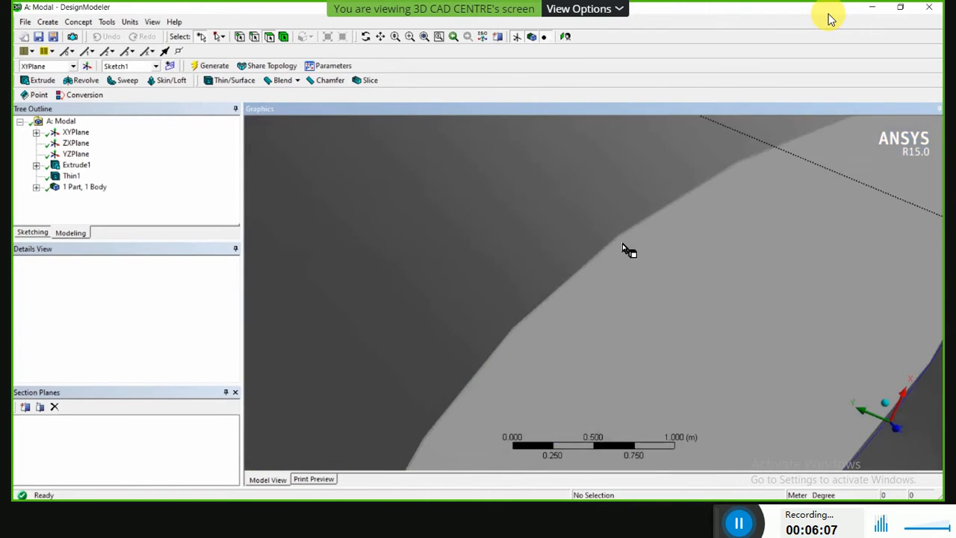
scroll(561, 256, "up", 3)
scroll(484, 233, "up", 1)
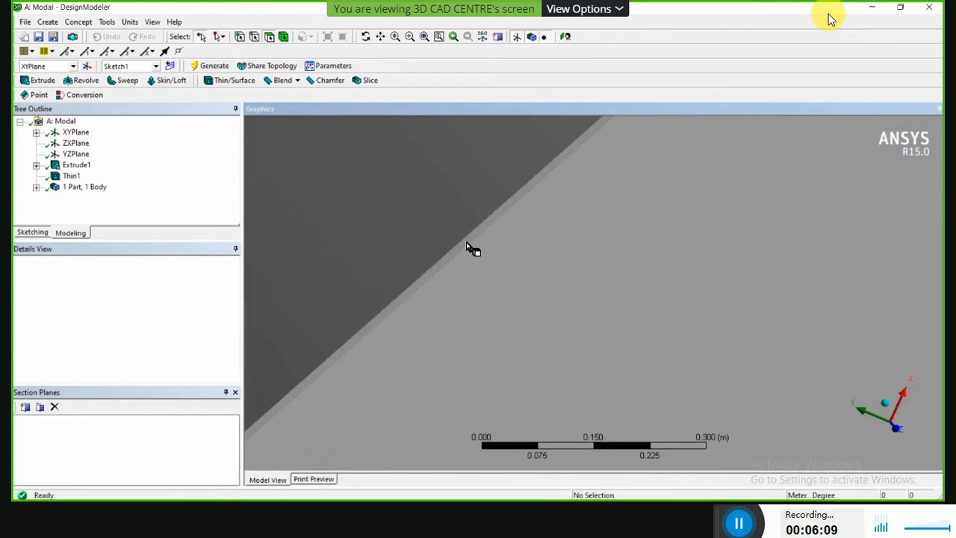
left_click(464, 251)
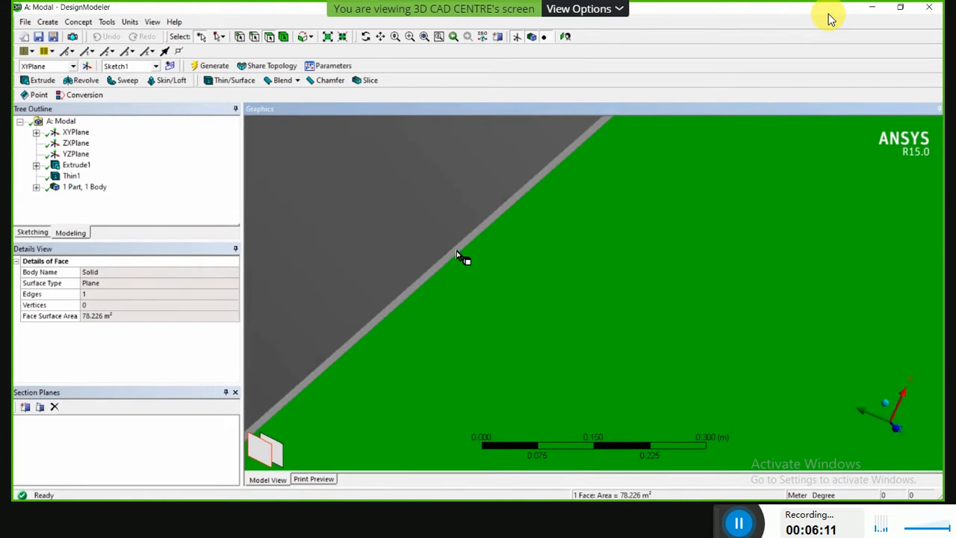
scroll(463, 256, "up", 3)
middle_click_drag(384, 232, 426, 301)
scroll(426, 301, "down", 6)
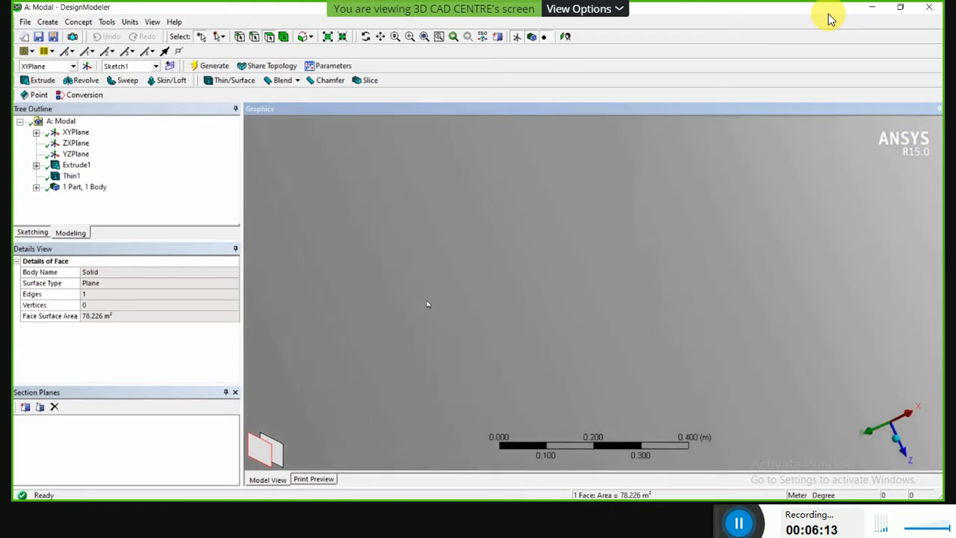
Sketch a circle about 9.96 m in diameter in Sketch1, centred on the origin just inside the existing 10 m circle.
left_click(566, 36)
left_click(745, 197)
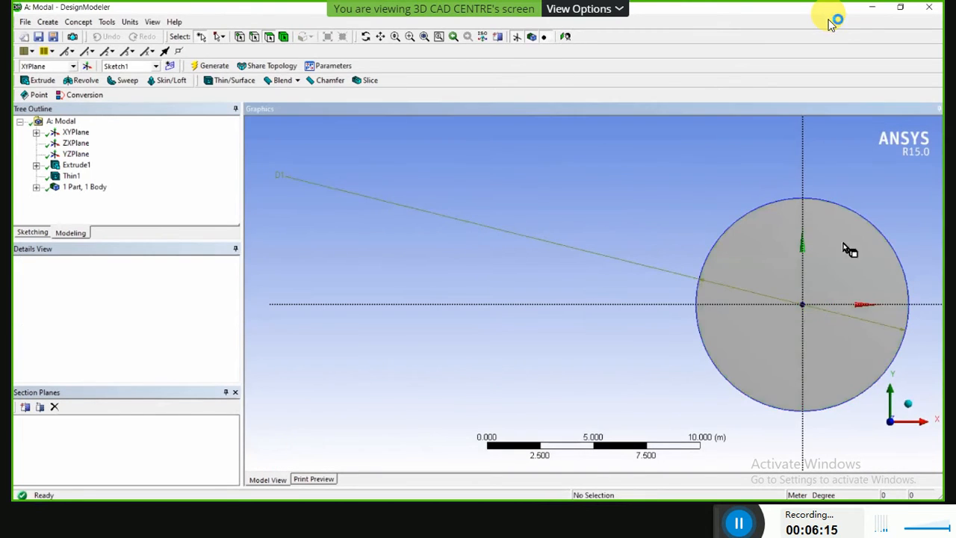
scroll(849, 239, "up", 2)
scroll(803, 274, "up", 1)
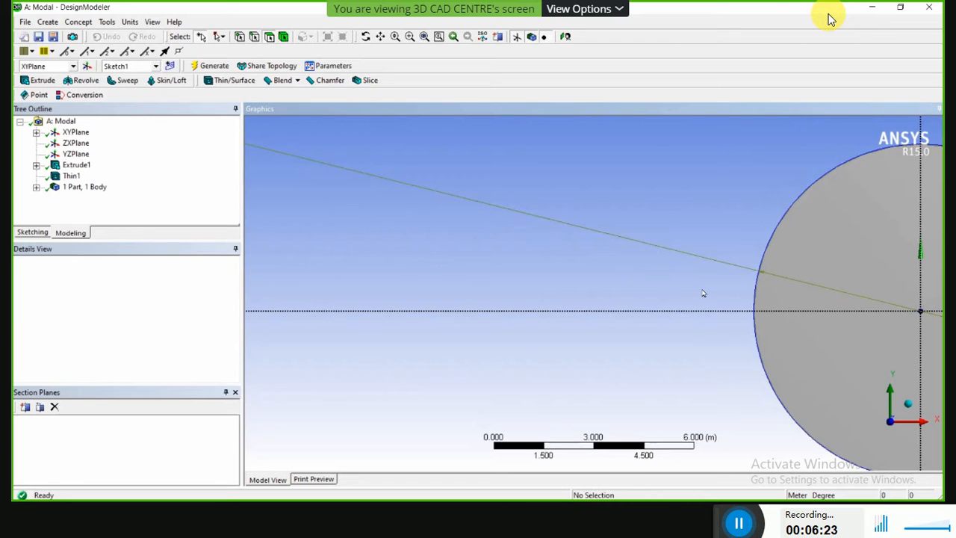
middle_click_drag(705, 282, 345, 283, "ctrl")
scroll(566, 355, "up", 2)
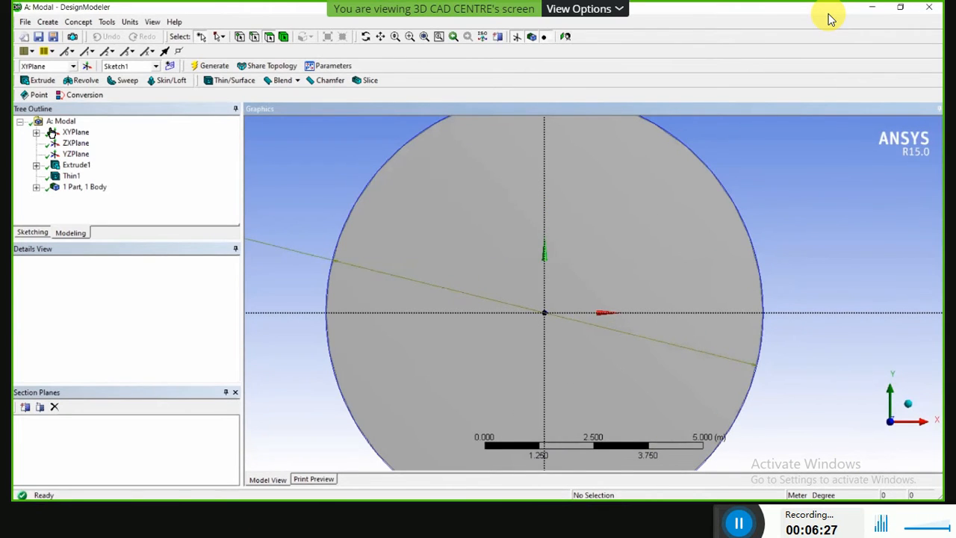
left_click(32, 232)
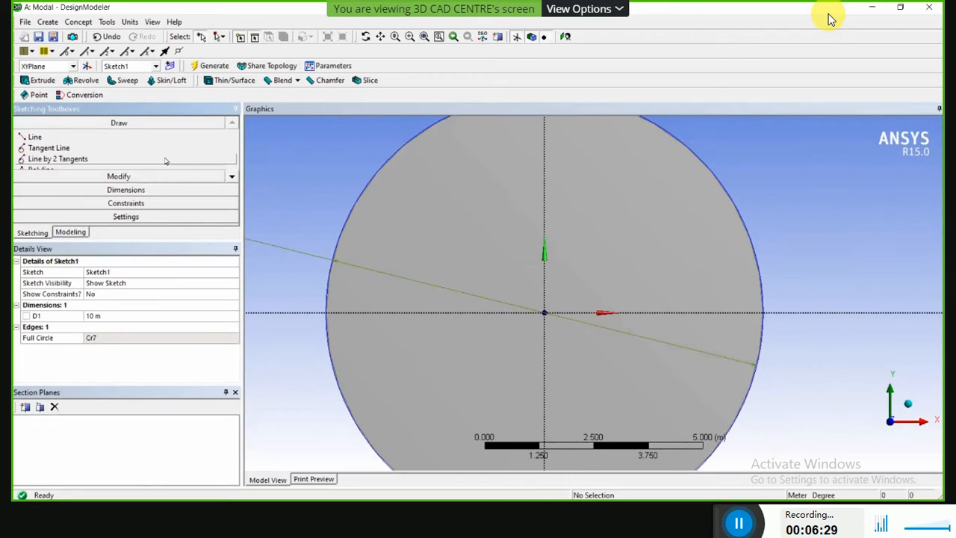
left_click(232, 176)
left_click(233, 178)
left_click(232, 178)
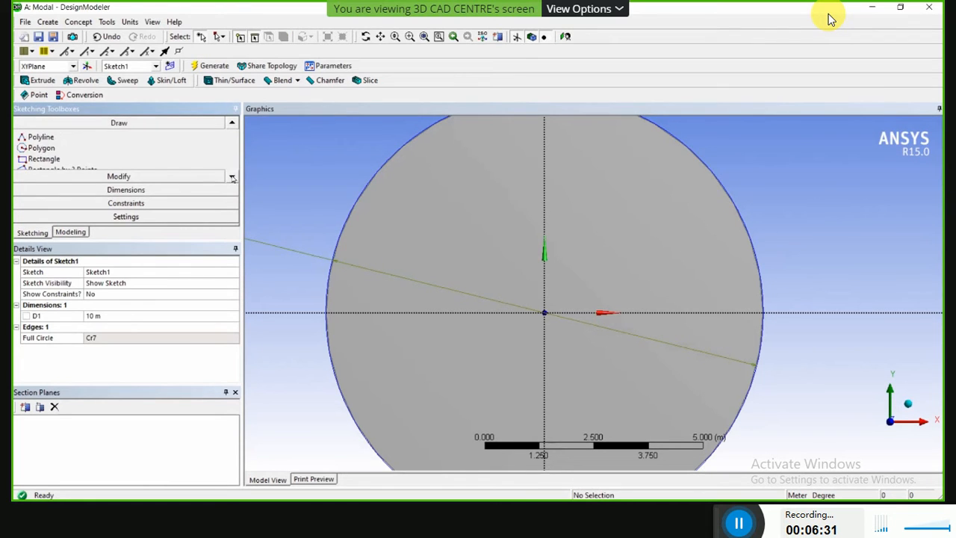
left_click(233, 178)
left_click(233, 178)
left_click(233, 177)
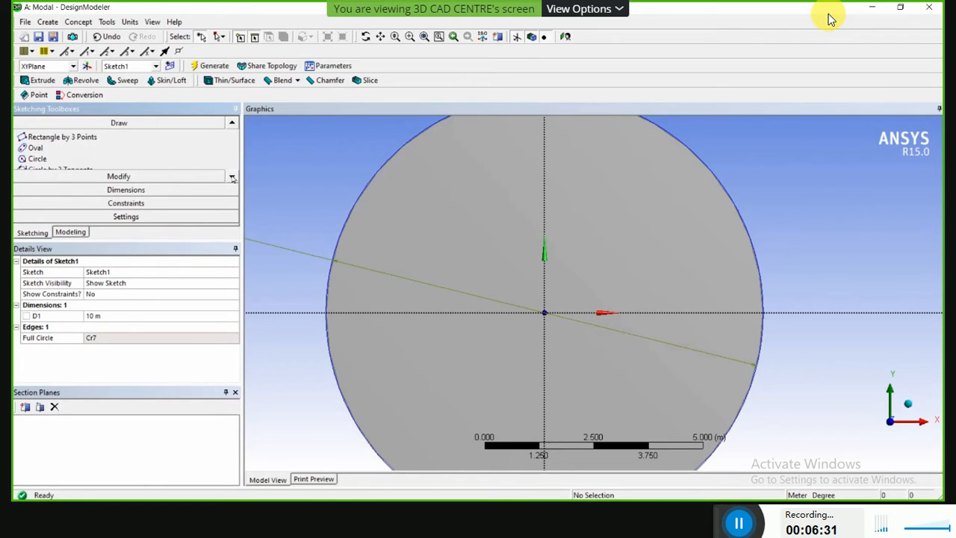
left_click(37, 158)
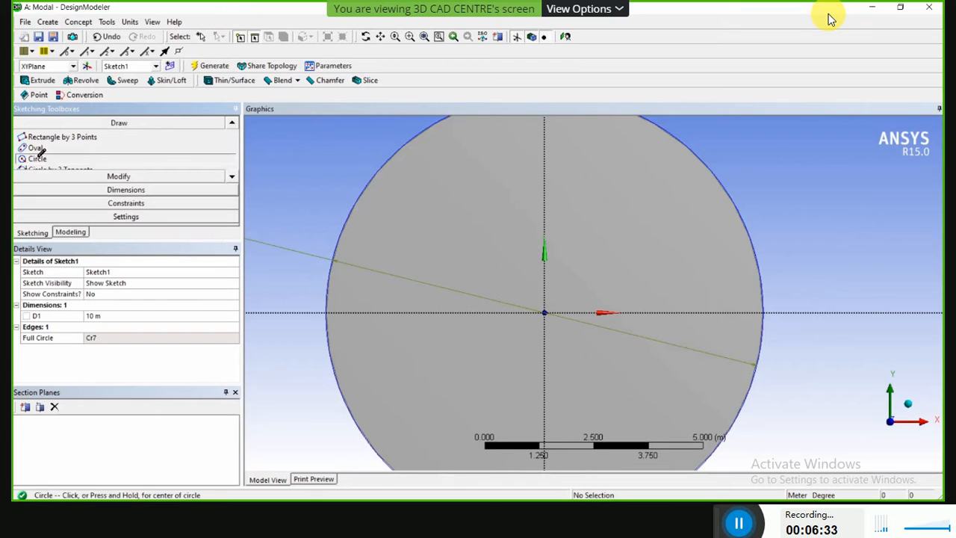
left_click(545, 312)
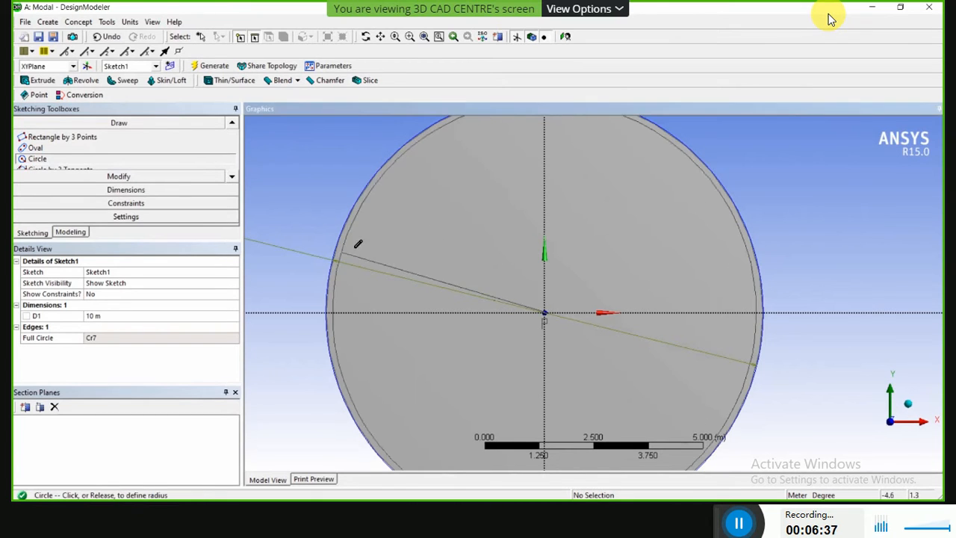
scroll(343, 250, "up", 1)
scroll(344, 250, "up", 1)
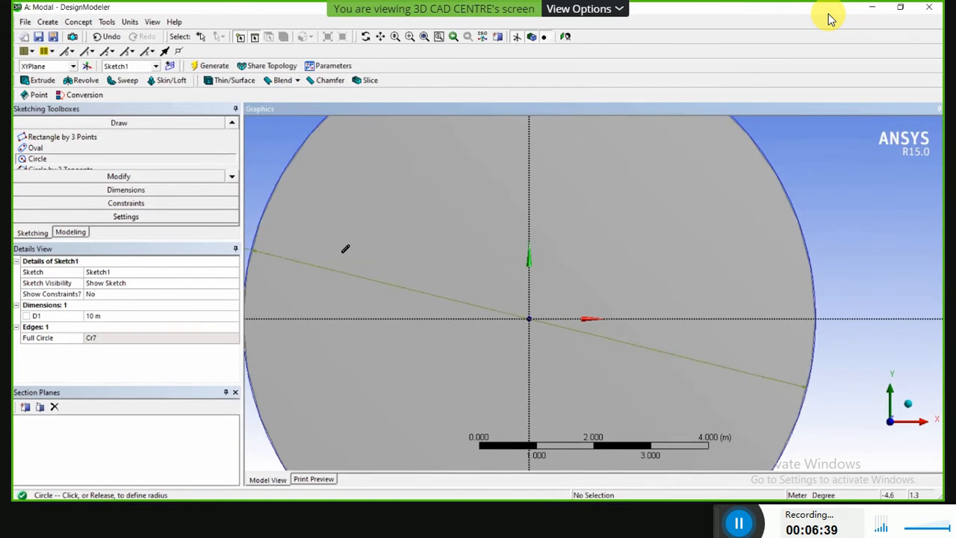
middle_click_drag(345, 251, 536, 279, "ctrl")
scroll(453, 283, "up", 3)
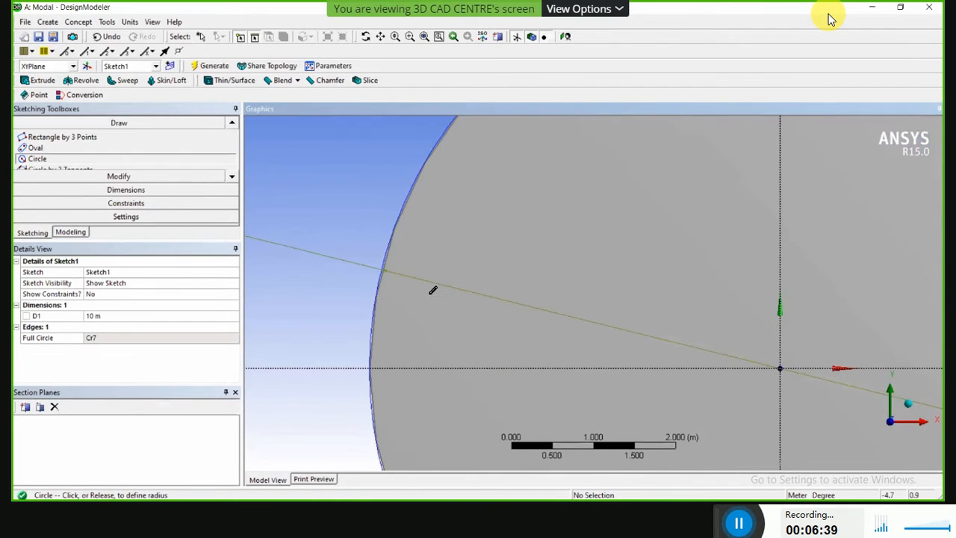
scroll(344, 302, "up", 3)
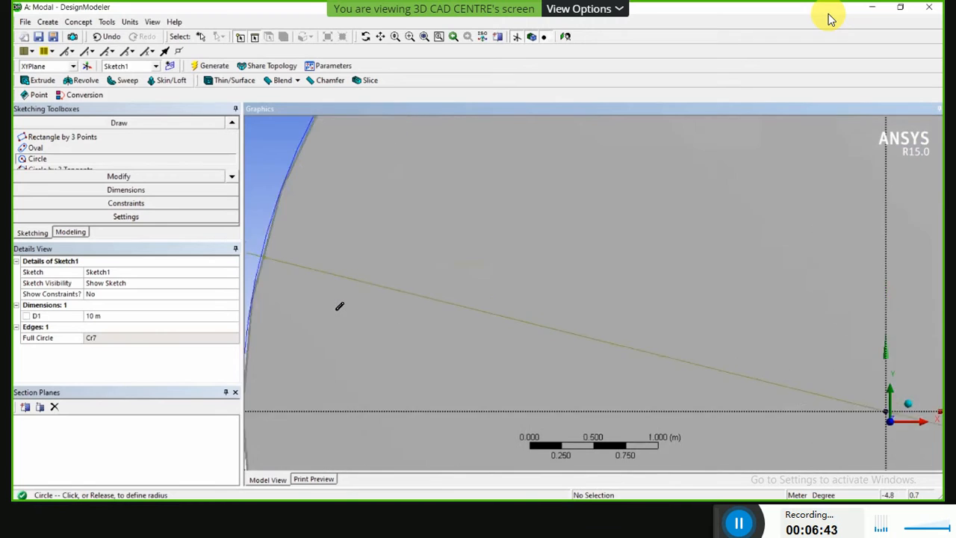
middle_click_drag(338, 305, 463, 304, "ctrl")
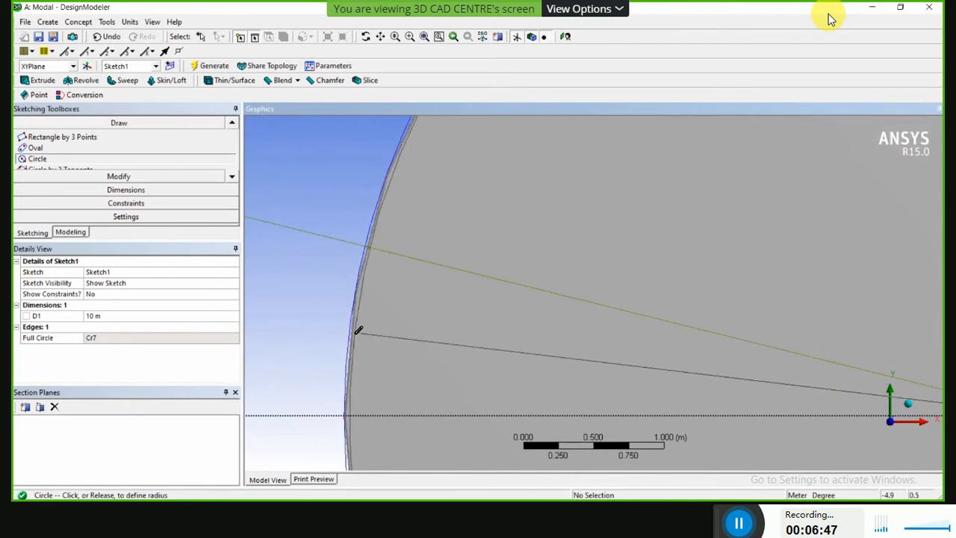
scroll(354, 332, "up", 3)
middle_click_drag(355, 333, 524, 350, "ctrl")
scroll(411, 353, "up", 3)
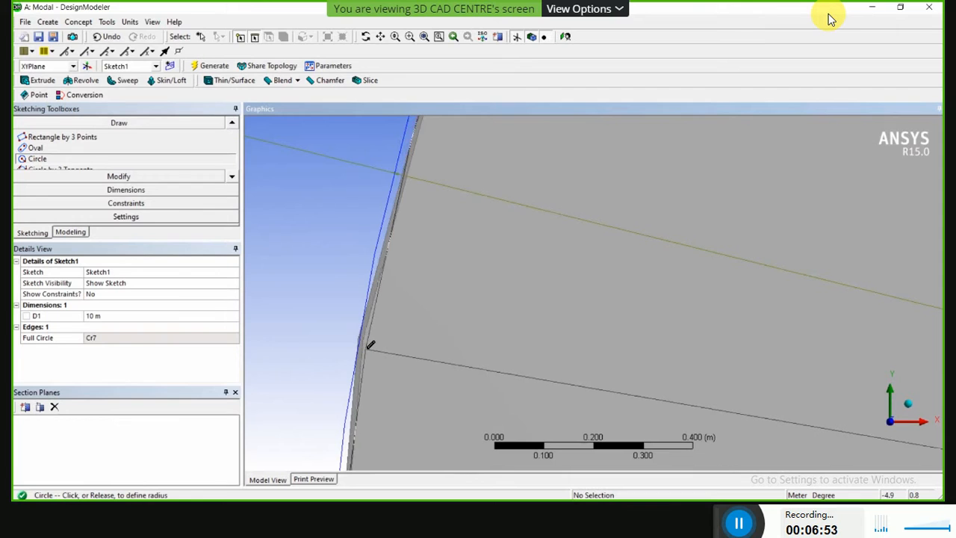
left_click(377, 345)
Dimension the diameter of the new inner circle in Sketch1, placing the dimension outside the cylinder.
scroll(384, 336, "down", 3)
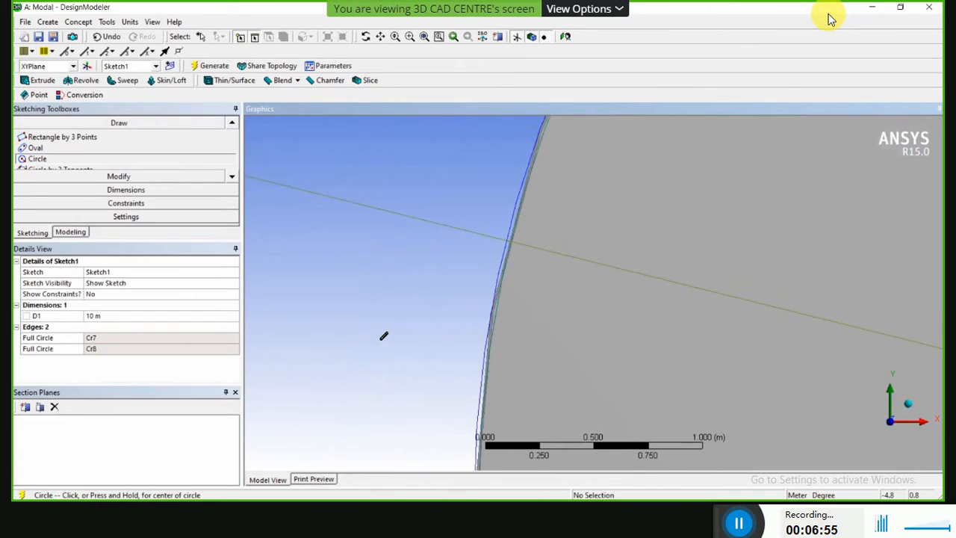
scroll(384, 336, "down", 5)
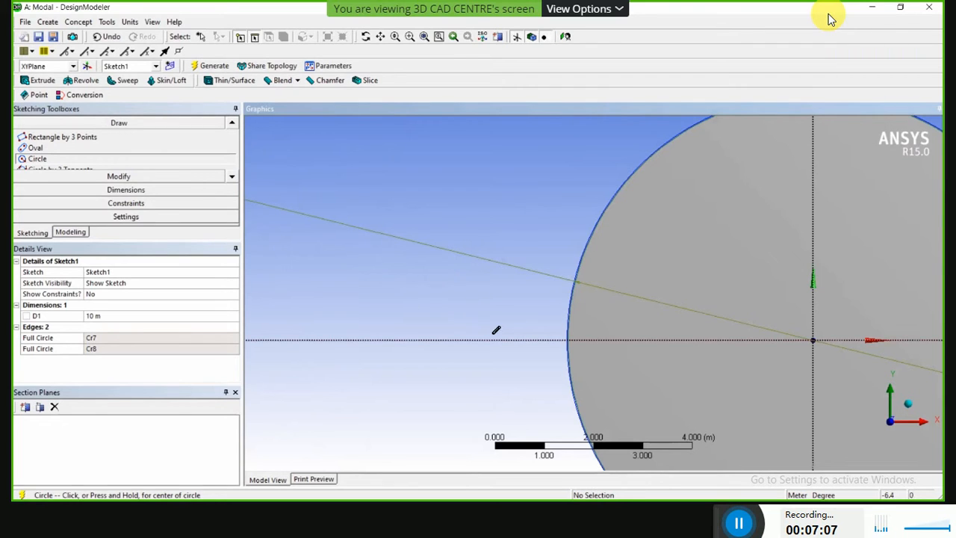
scroll(568, 321, "up", 1)
scroll(533, 336, "up", 2)
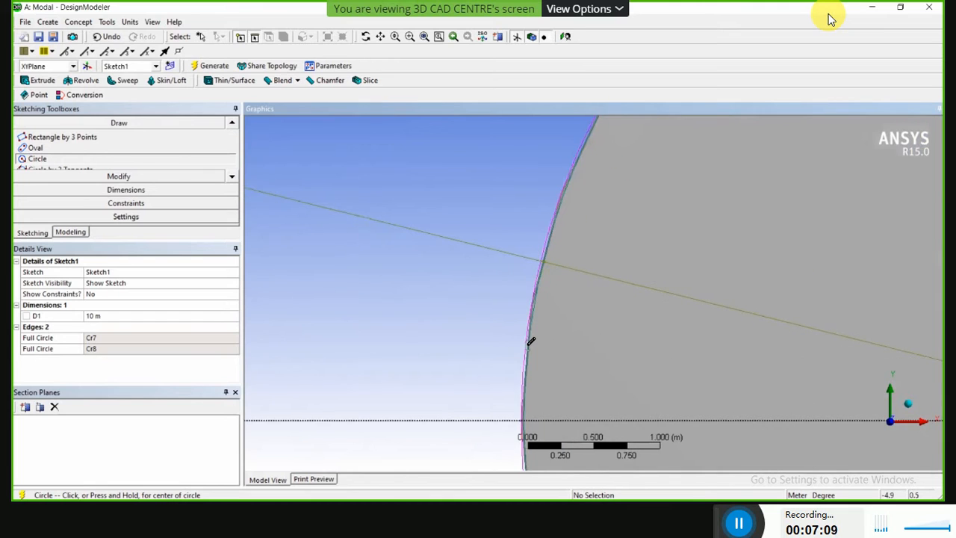
scroll(464, 367, "up", 3)
scroll(448, 366, "up", 1)
scroll(416, 326, "up", 1)
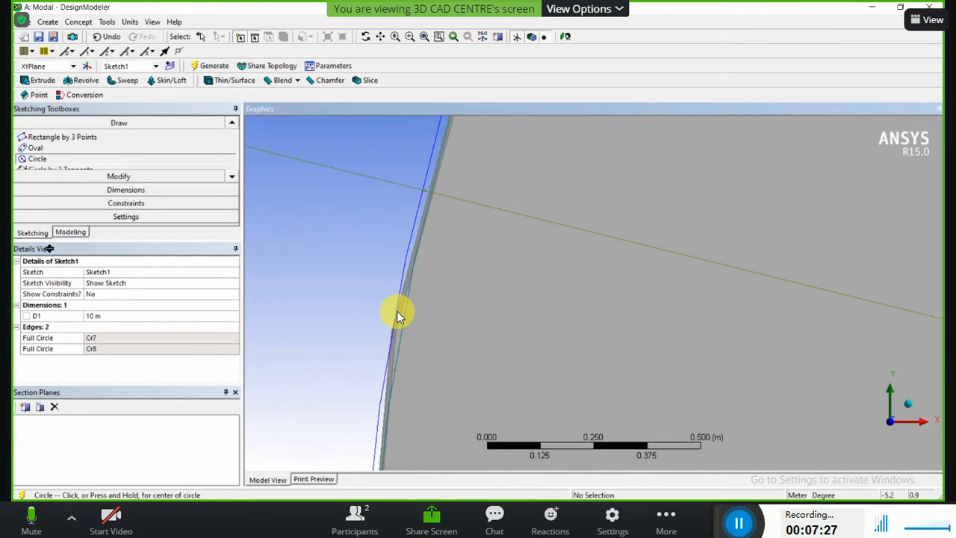
left_click(82, 232)
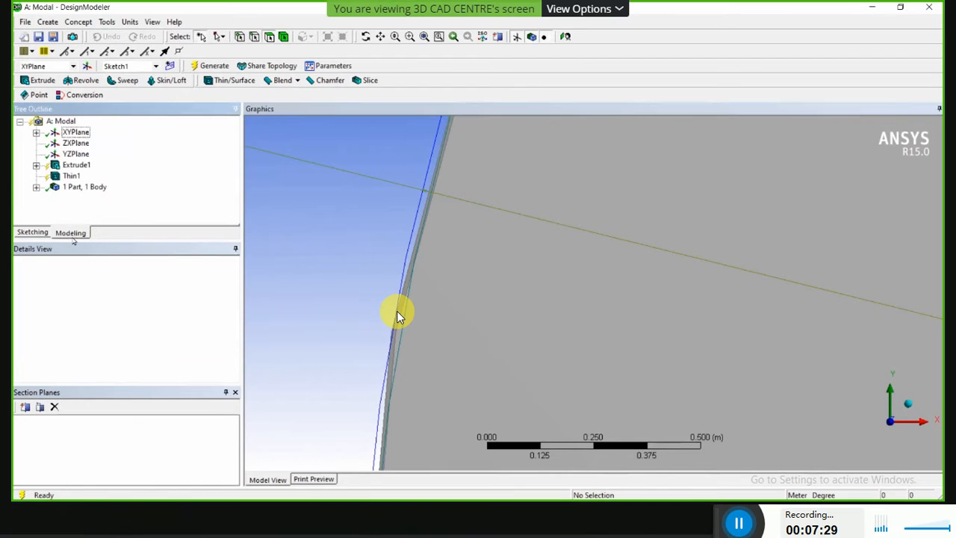
left_click(35, 233)
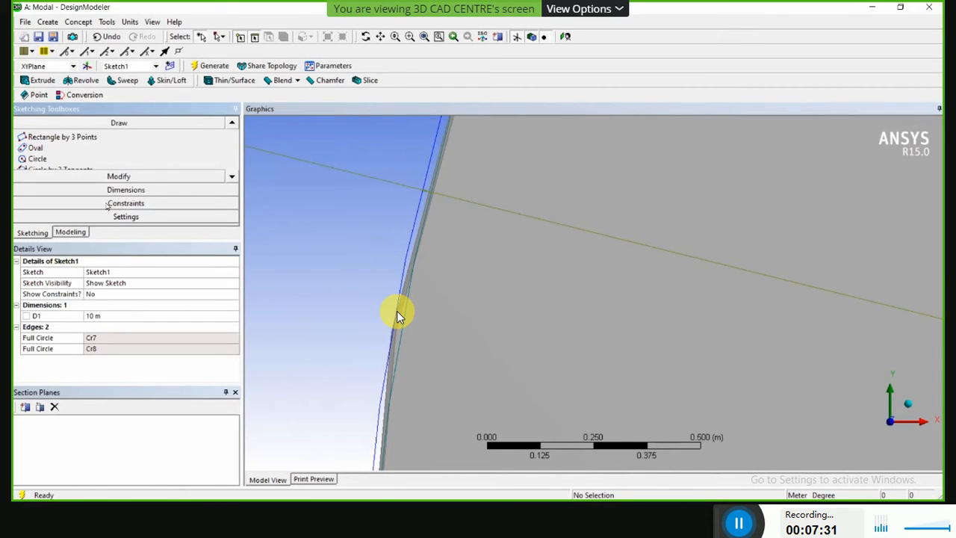
left_click(115, 189)
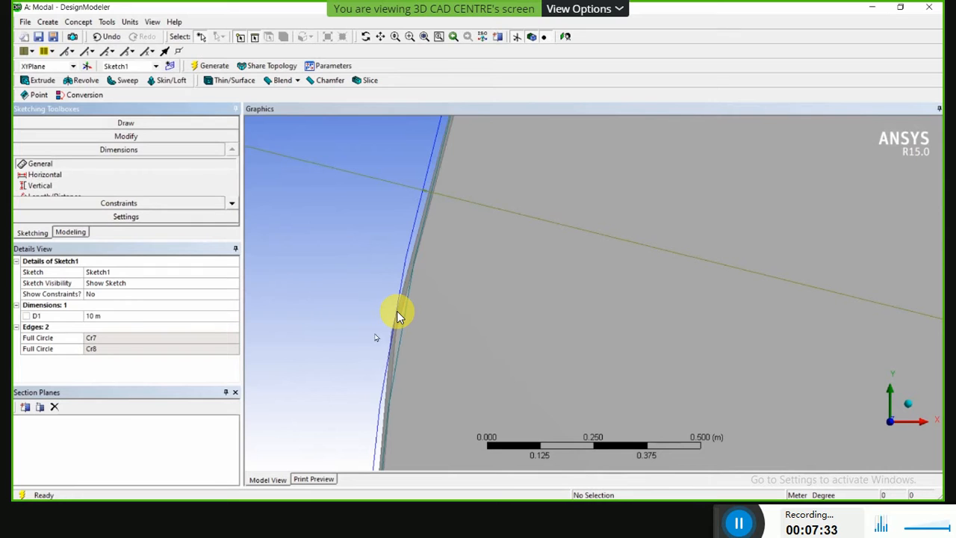
left_click(400, 338)
left_click(331, 324)
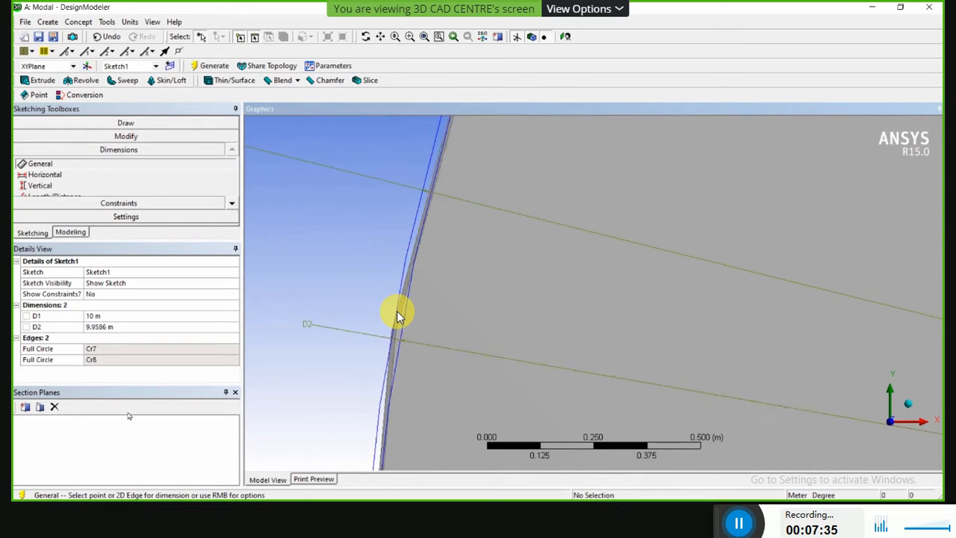
Set the inner circle's diameter to 9.9 m.
left_click(101, 326)
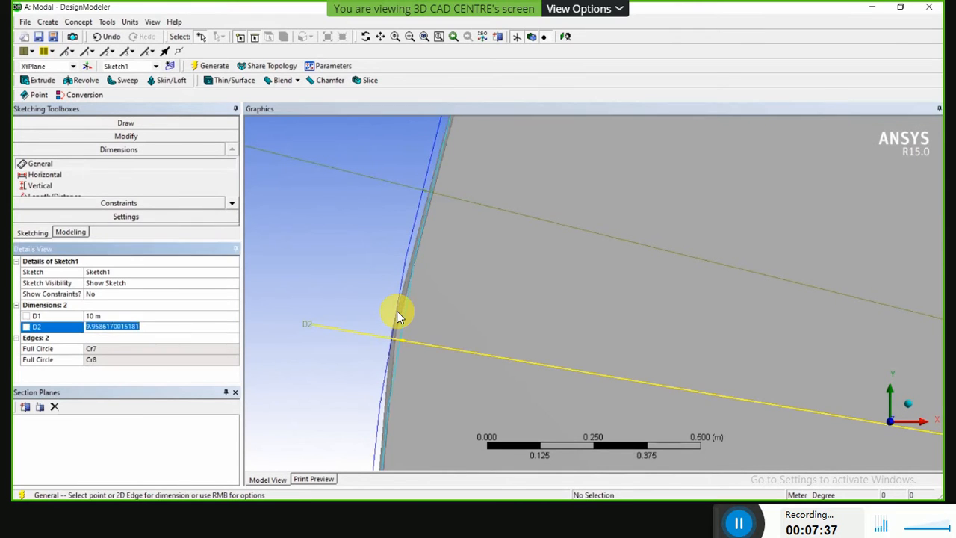
type("9.9")
key("Return")
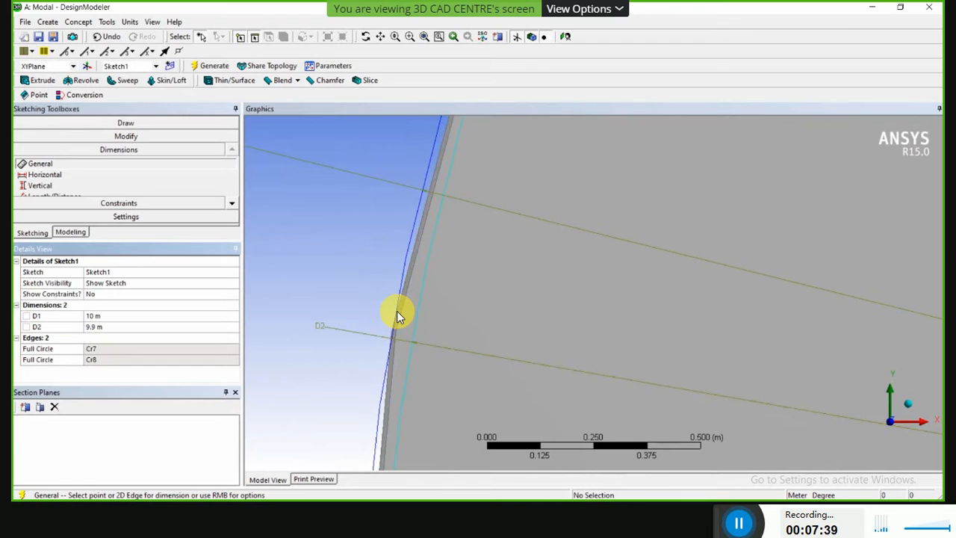
Examine the whole cylinder from the side, with the concentric sketch circles at its base and its open upper end.
scroll(484, 280, "down", 10)
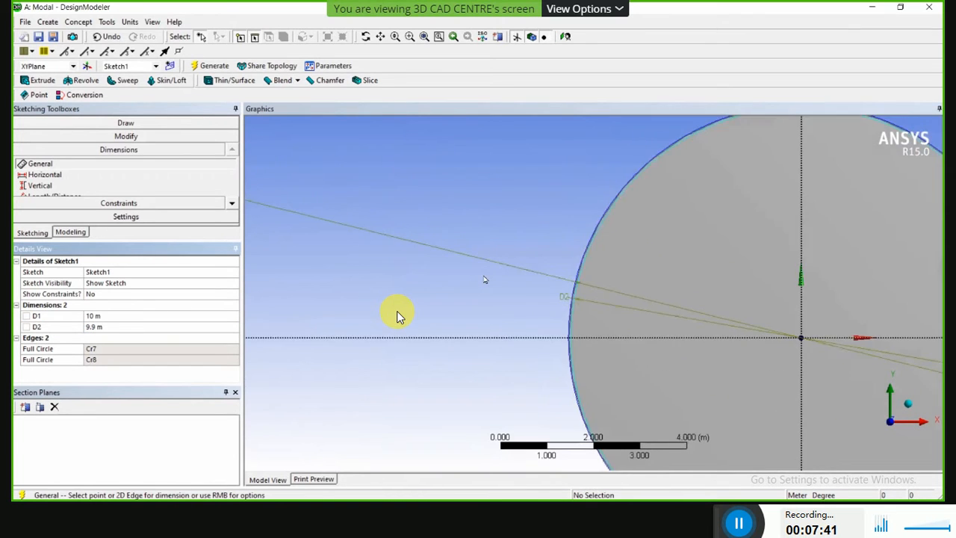
scroll(515, 321, "down", 2)
mouse_move(540, 365)
middle_mouse_down()
mouse_move(553, 336)
mouse_move(595, 394)
middle_mouse_up()
middle_click_drag(623, 435, 573, 410)
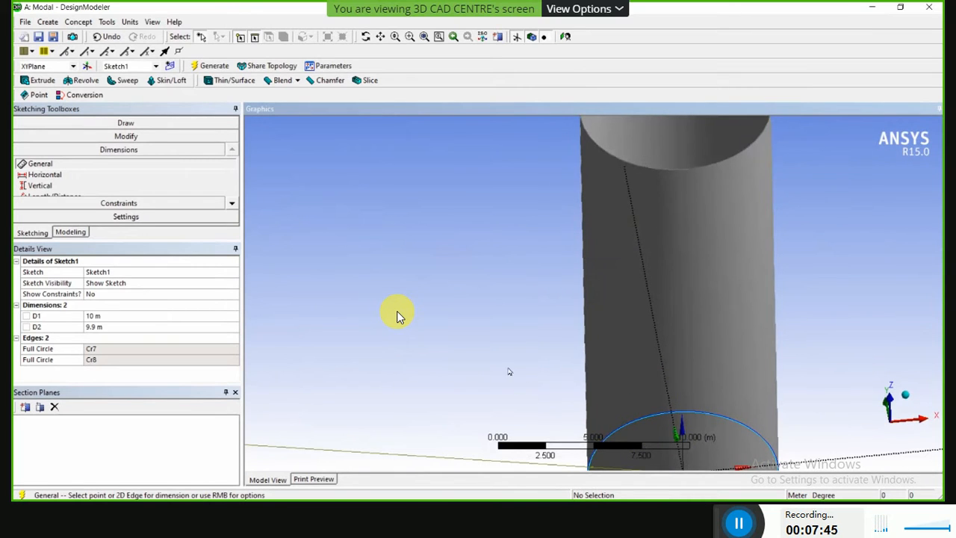
scroll(499, 357, "down", 3)
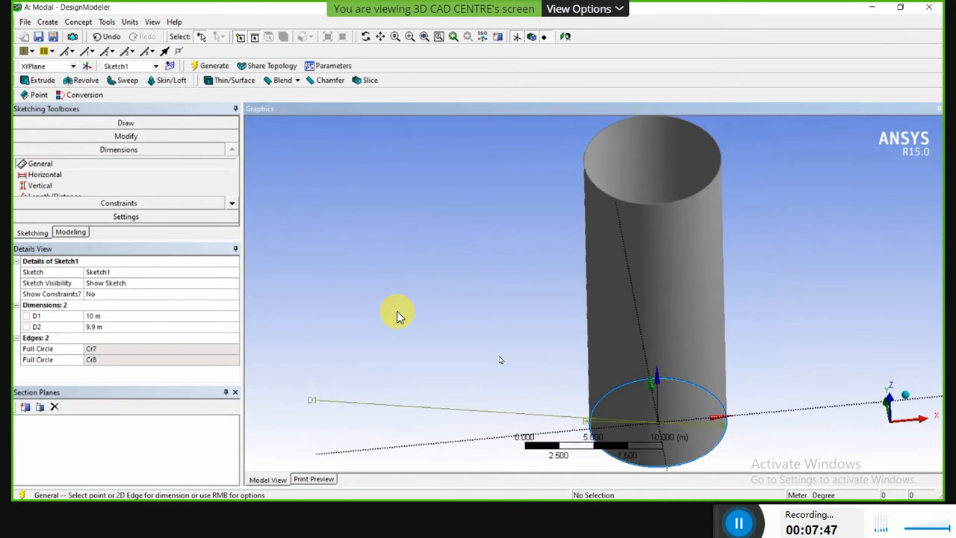
scroll(501, 360, "down", 3)
mouse_move(441, 386)
middle_mouse_down()
mouse_move(463, 369)
mouse_move(466, 352)
mouse_move(441, 371)
mouse_move(452, 378)
middle_mouse_up()
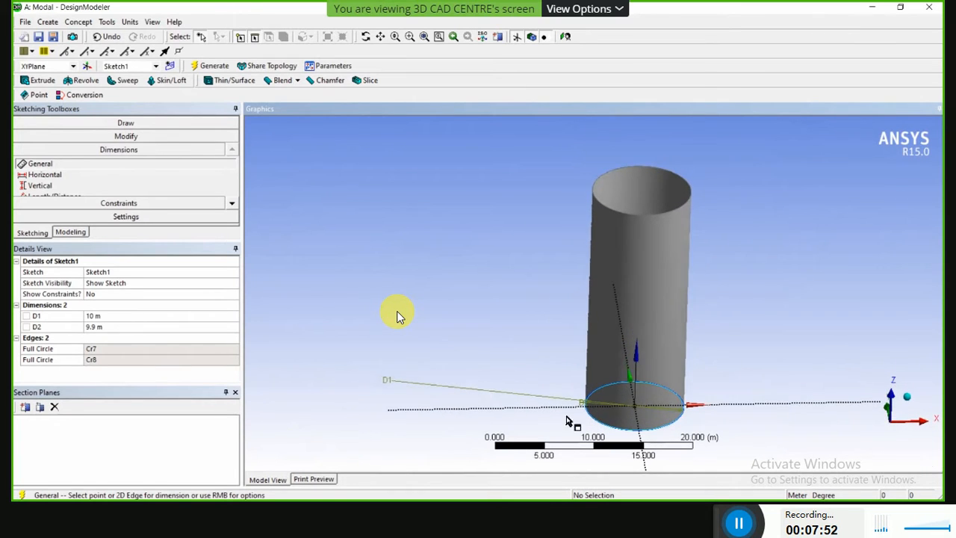
scroll(567, 420, "up", 3)
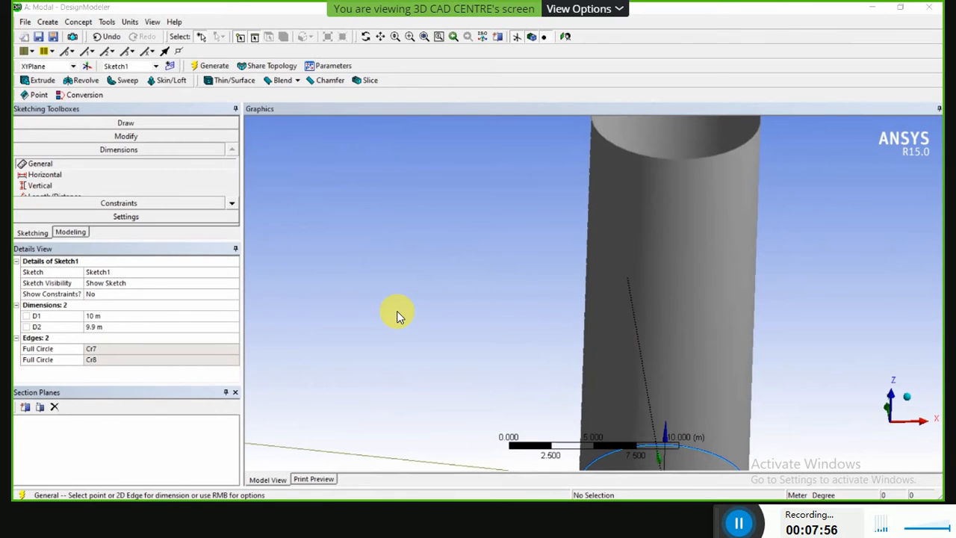
Change the inner circle's diameter to 9.98 m in Sketch1.
left_click(105, 327)
type("9")
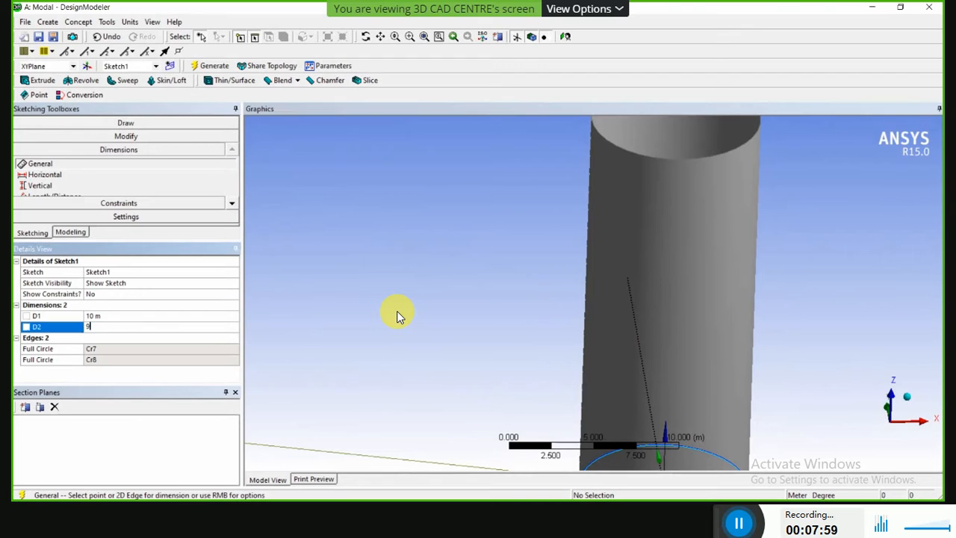
type(".98")
key("Return")
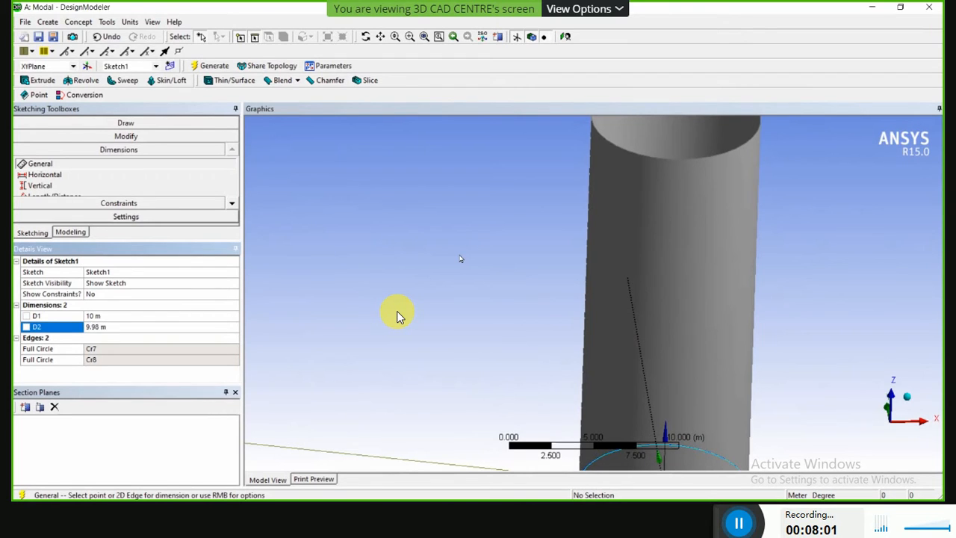
scroll(776, 324, "down", 3)
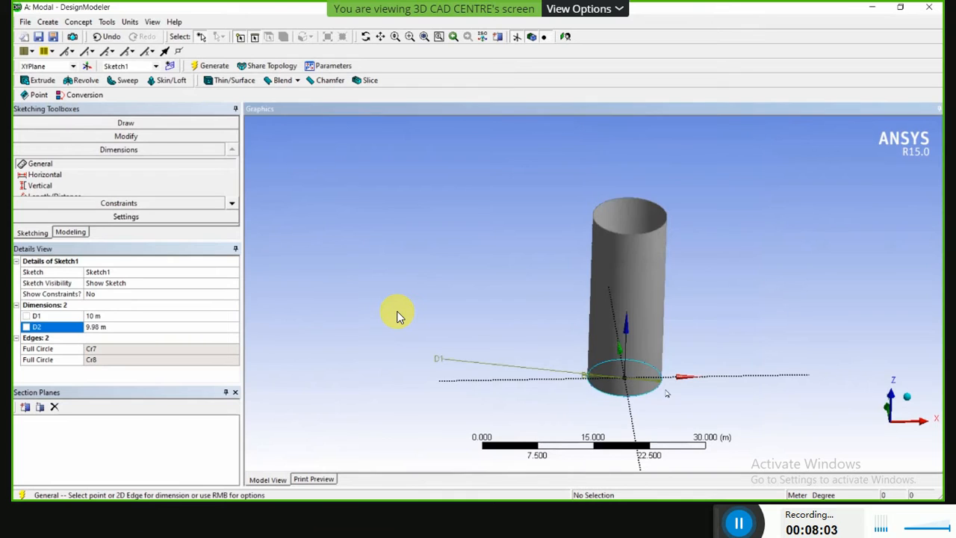
Examine the cylinder and its concentric base circles from an oblique angle, and bring up the sketch drawing tools.
scroll(620, 403, "up", 3)
mouse_move(566, 365)
middle_mouse_down()
mouse_move(585, 380)
mouse_move(609, 377)
middle_mouse_up()
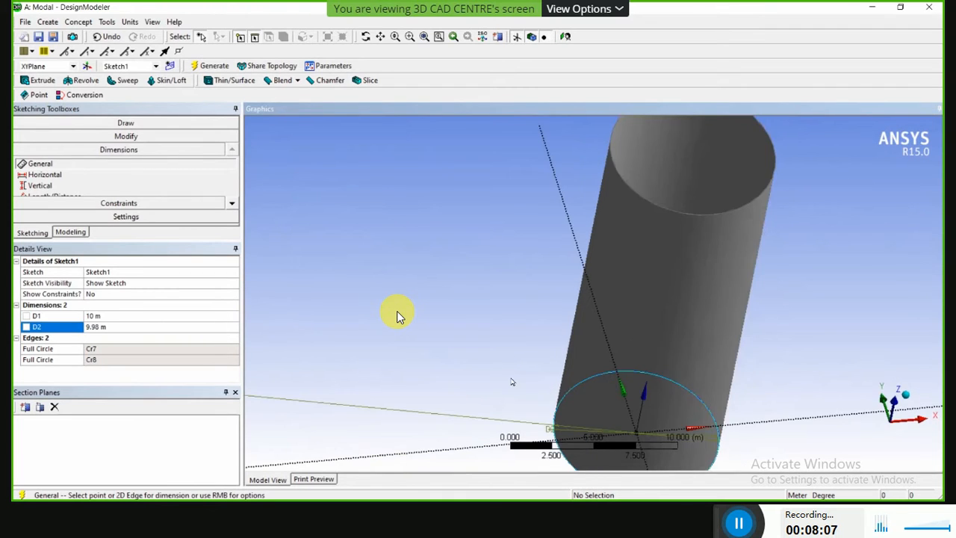
scroll(512, 382, "down", 1)
scroll(538, 382, "down", 1)
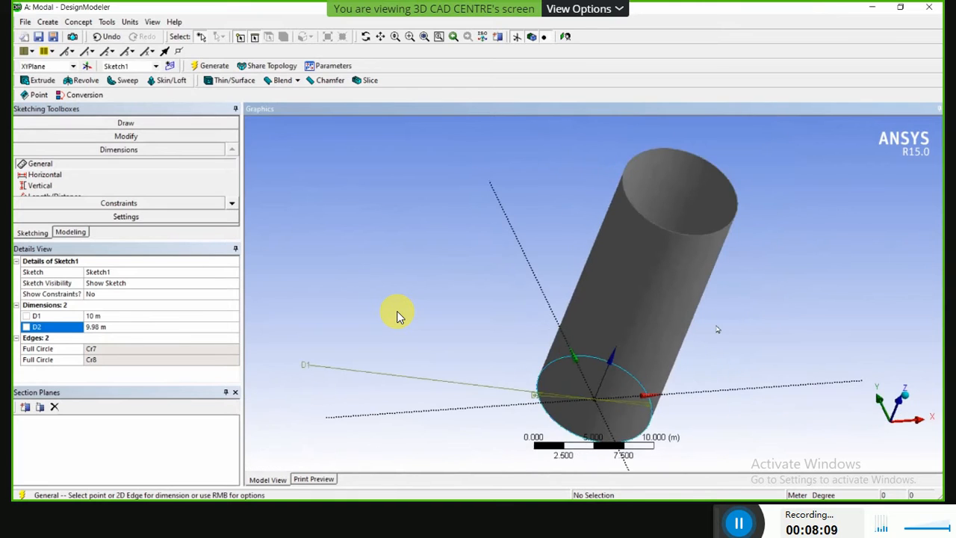
scroll(706, 321, "down", 1)
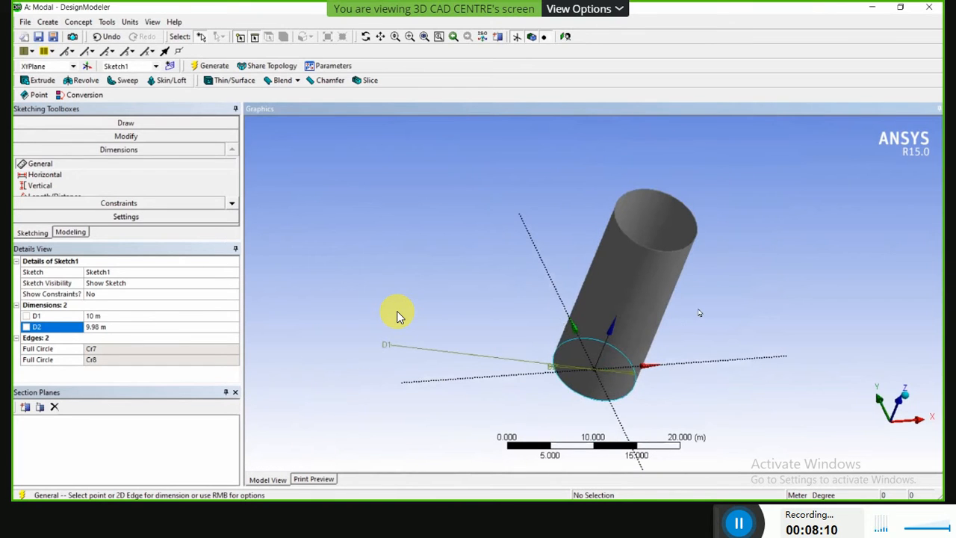
left_click(125, 124)
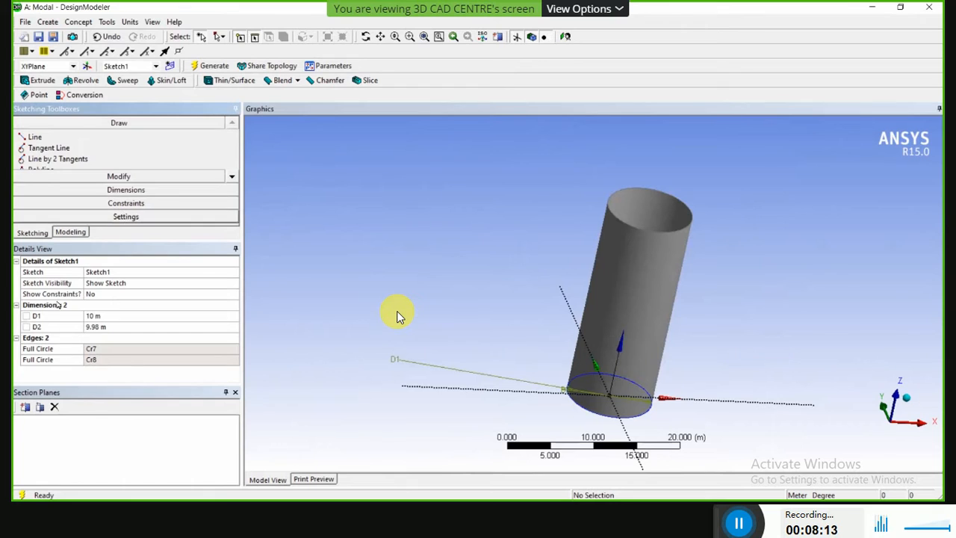
Examine Sketch1 under both Extrude1 and XYPlane in the model tree, along with its circles at the cylinder's base.
left_click(75, 233)
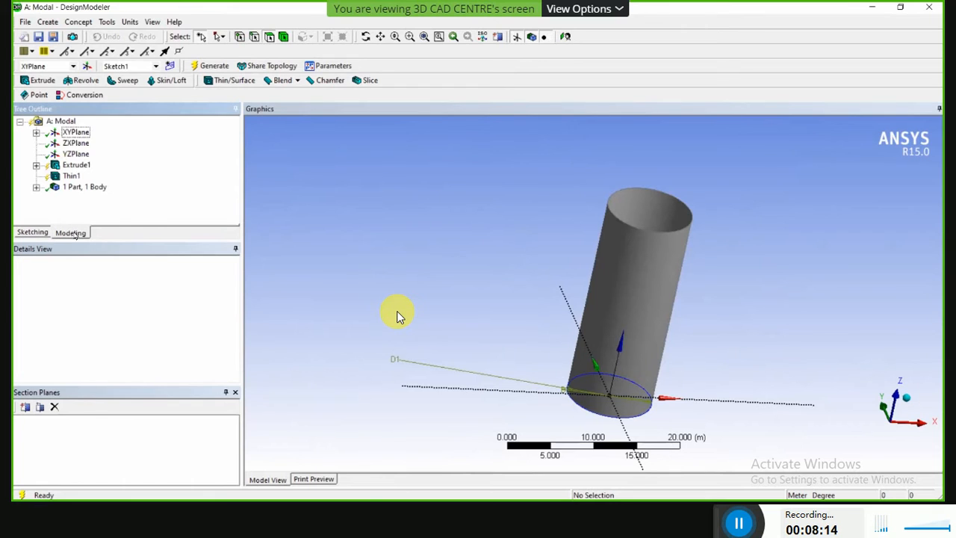
left_click(36, 188)
left_click(40, 166)
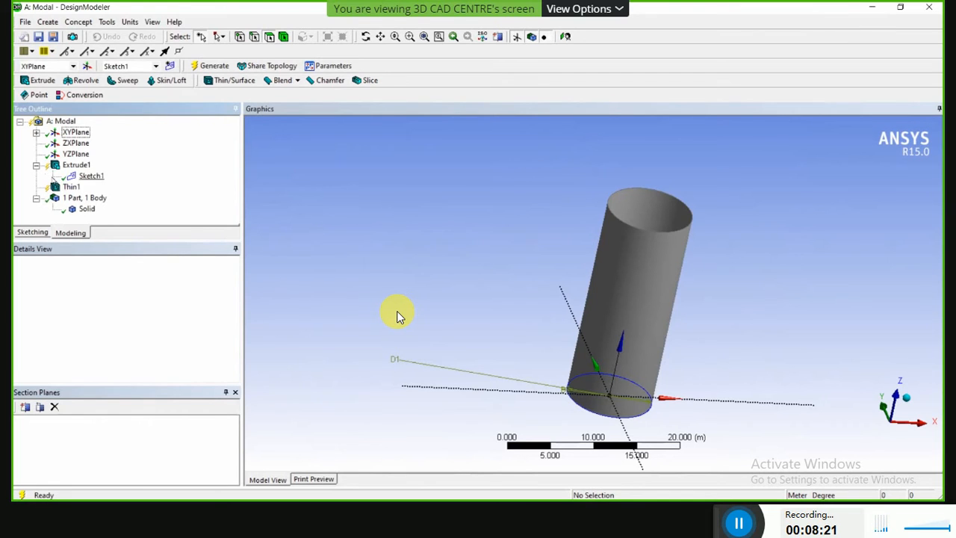
left_click(75, 177)
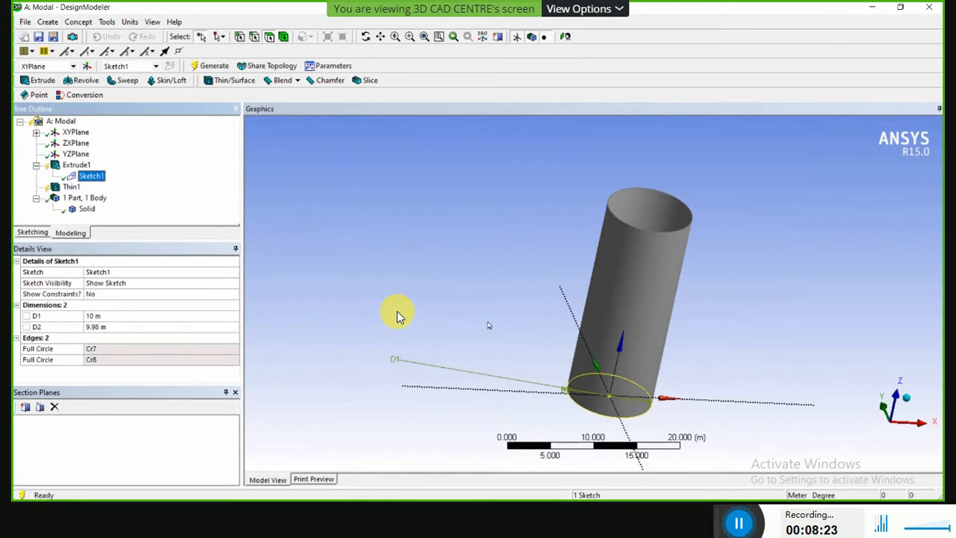
mouse_move(489, 325)
middle_mouse_down()
mouse_move(538, 337)
mouse_move(613, 318)
mouse_move(608, 349)
mouse_move(552, 361)
mouse_move(567, 403)
mouse_move(576, 359)
middle_mouse_up()
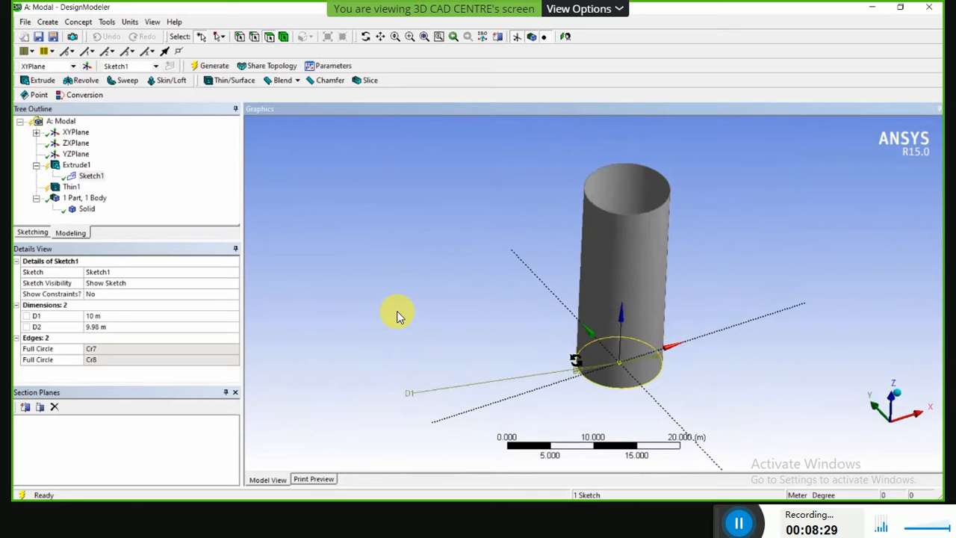
left_click(36, 132)
left_click(90, 143)
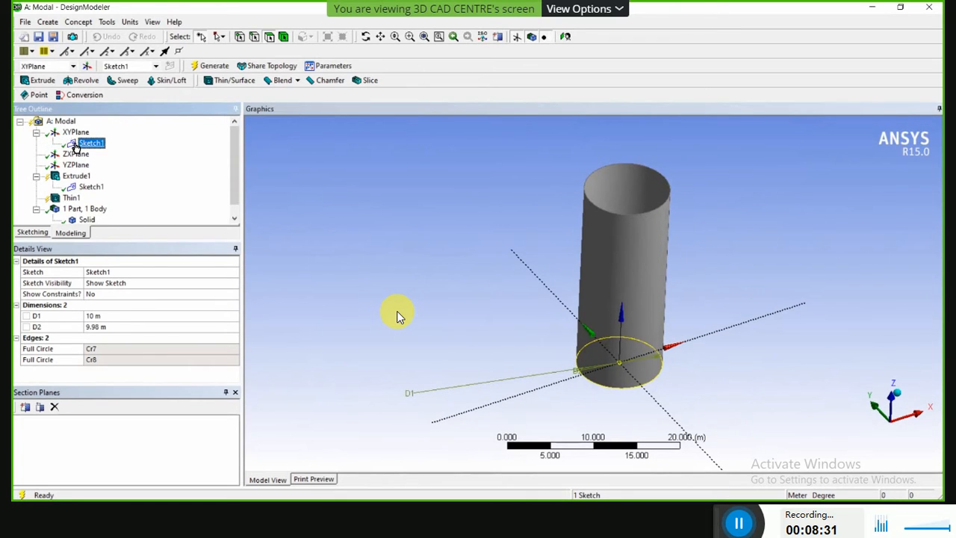
left_click(636, 400)
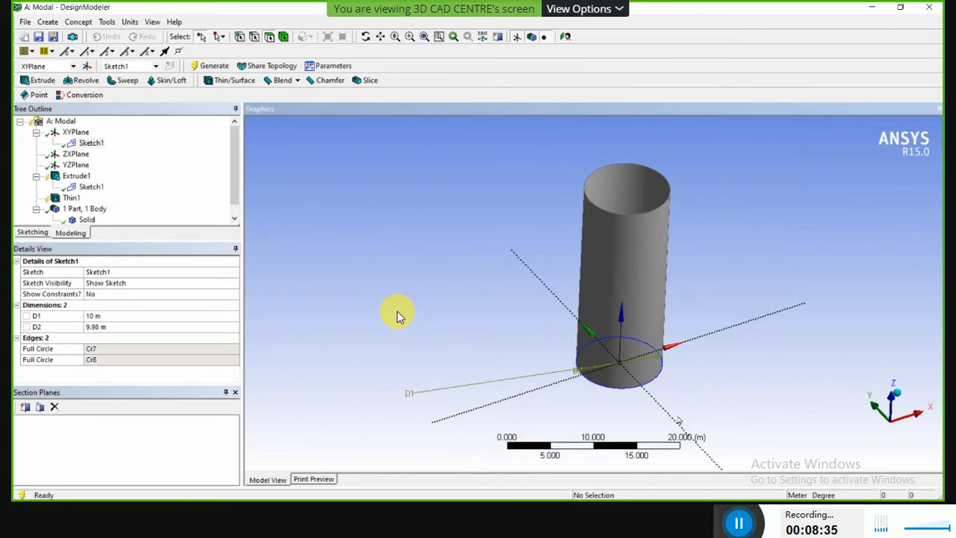
Regenerate the model with the edited Sketch1 and check the cylinder from below.
left_click(196, 65)
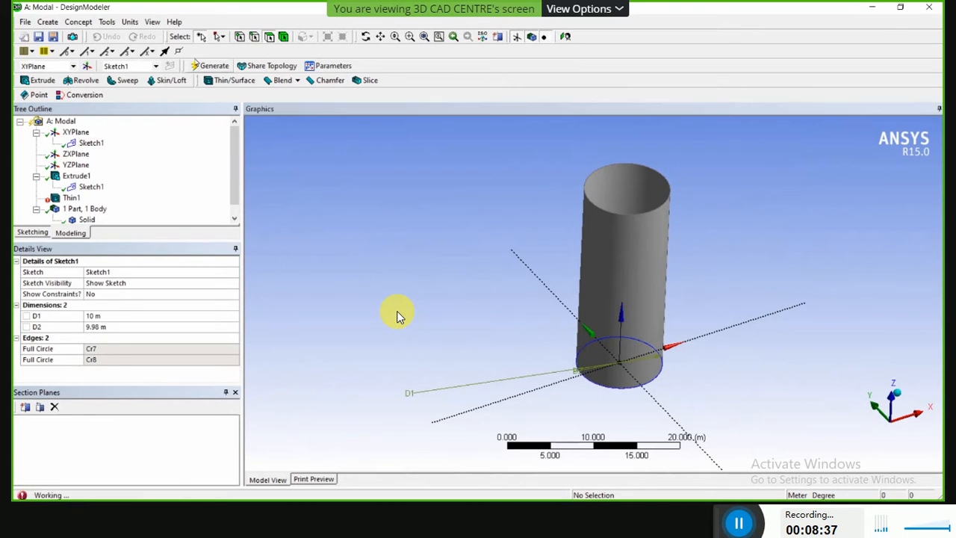
middle_click_drag(586, 401, 607, 381)
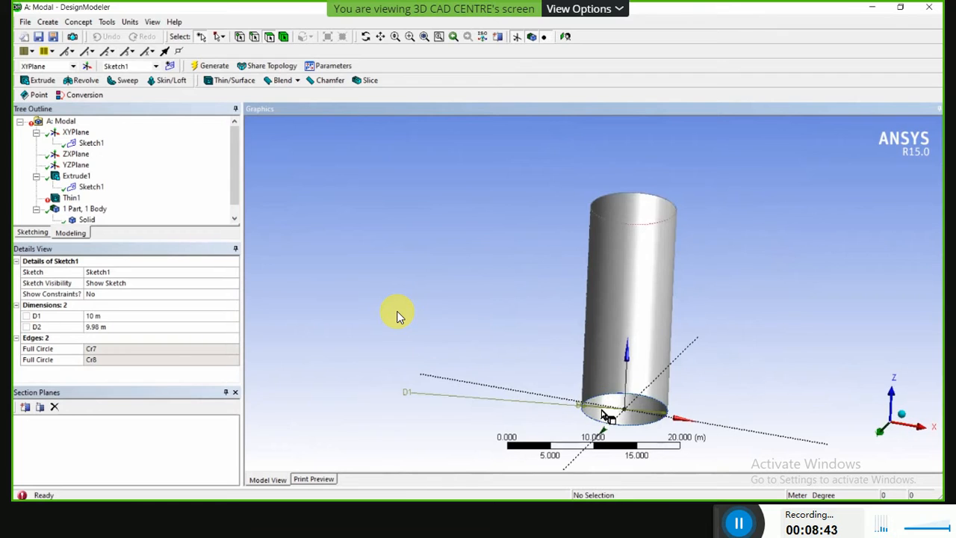
scroll(608, 410, "up", 1)
scroll(487, 389, "down", 2)
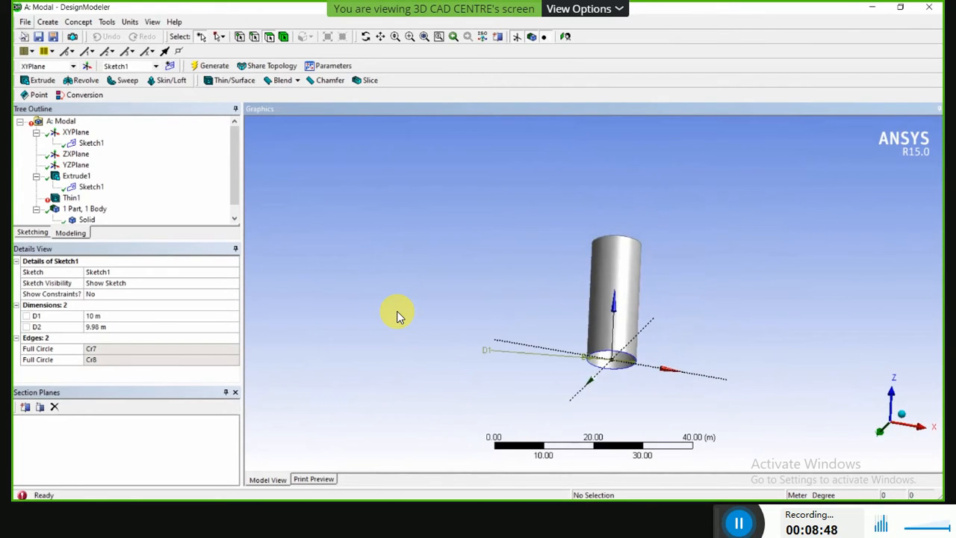
Clear the existing model and start over with an empty one.
left_click(22, 24)
left_click(41, 49)
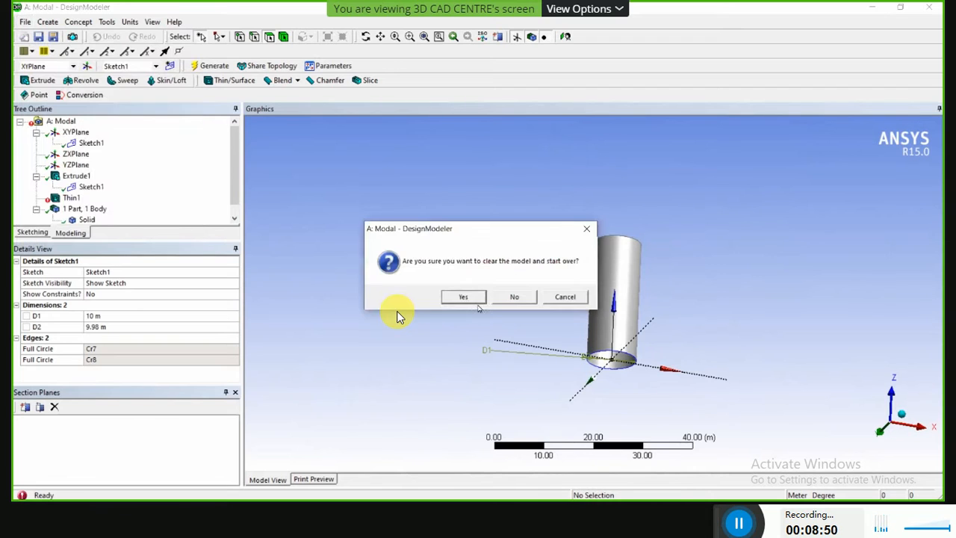
left_click(466, 295)
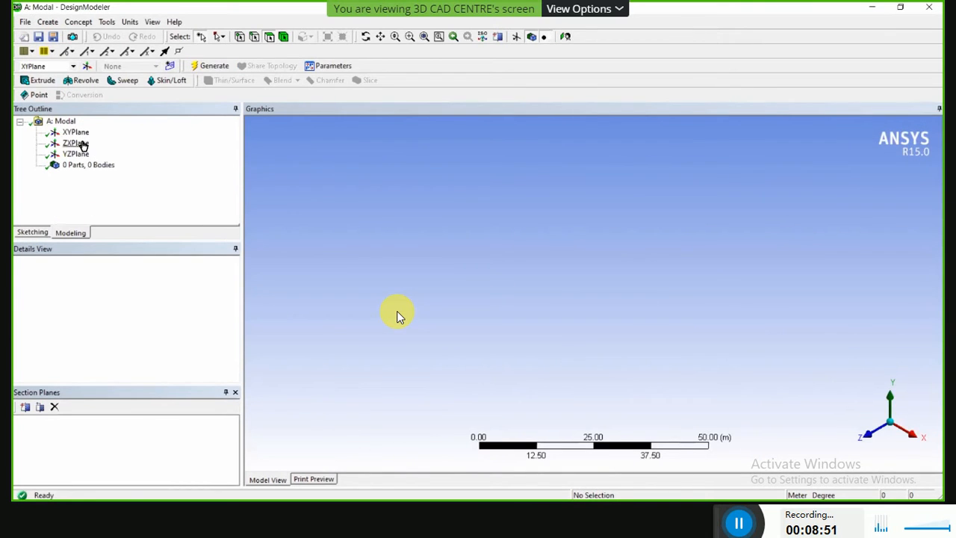
Facing the XYPlane, sketch a circle about 44.2 m in diameter centred on the origin.
left_click(77, 132)
left_click(566, 36)
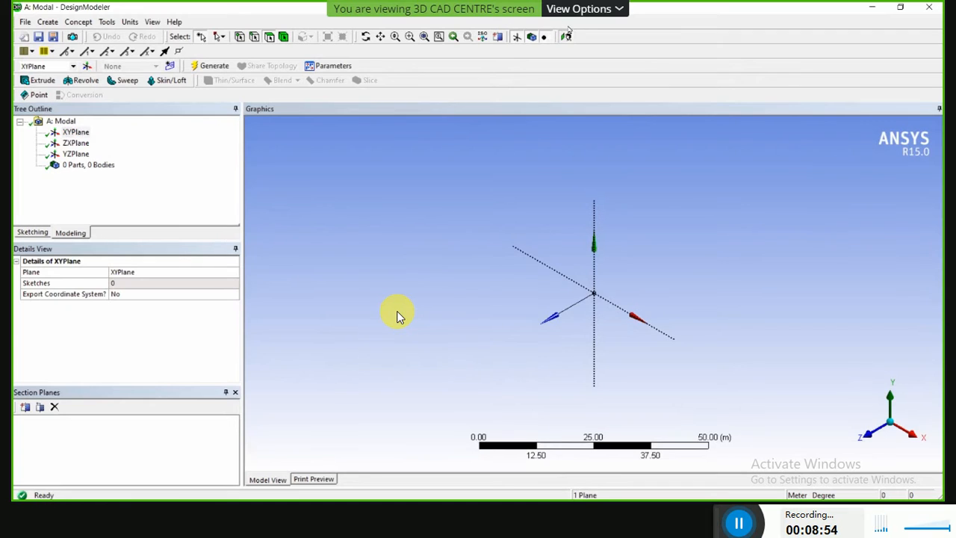
left_click(31, 234)
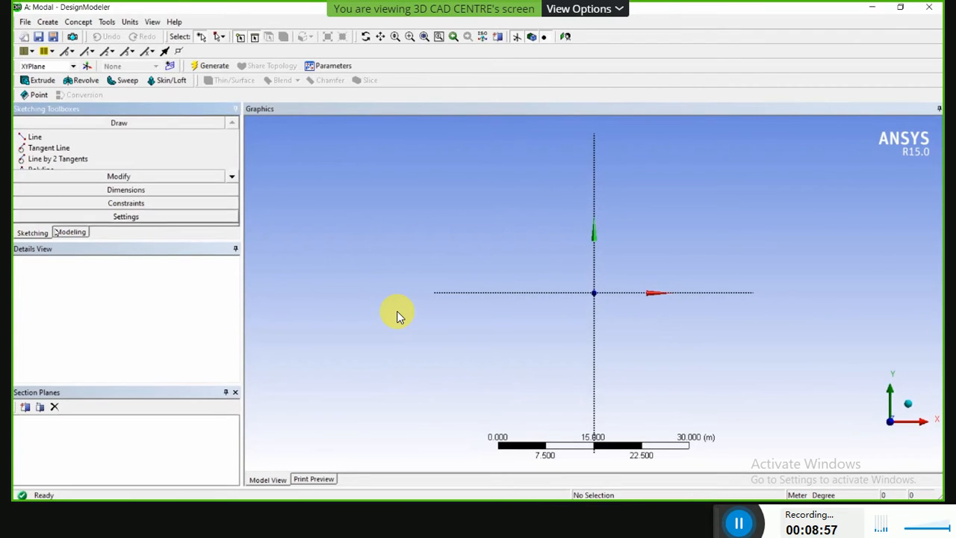
left_click(232, 177)
left_click(232, 177)
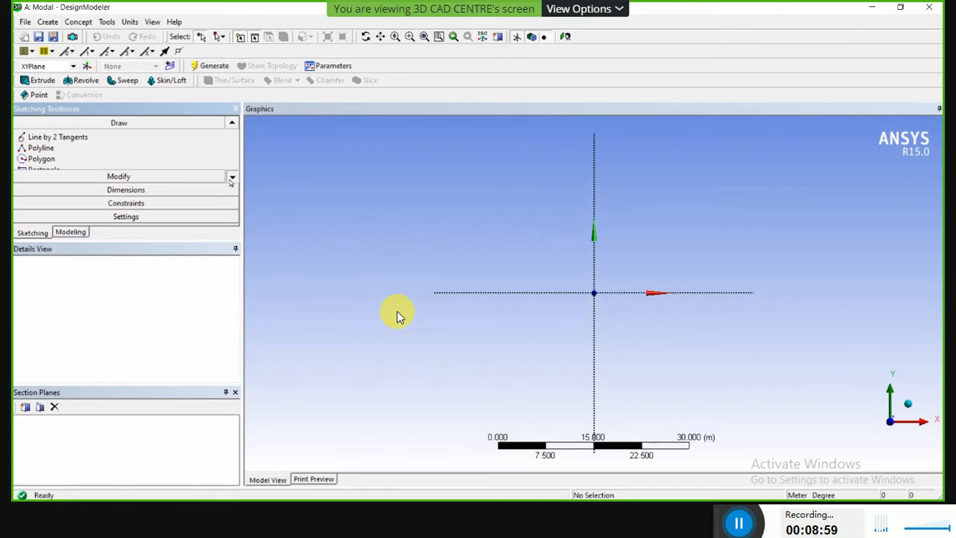
left_click(231, 179)
left_click(231, 179)
left_click(231, 180)
left_click(232, 178)
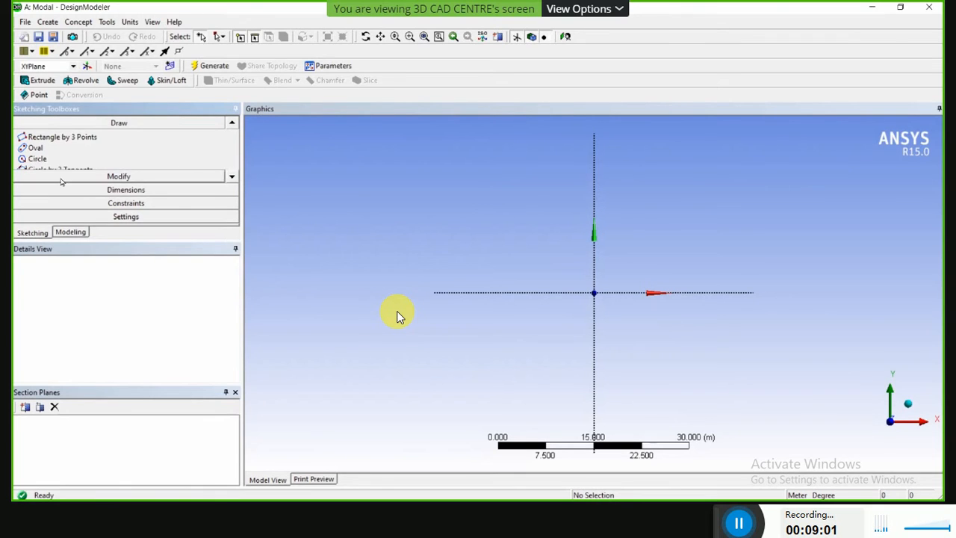
left_click(37, 159)
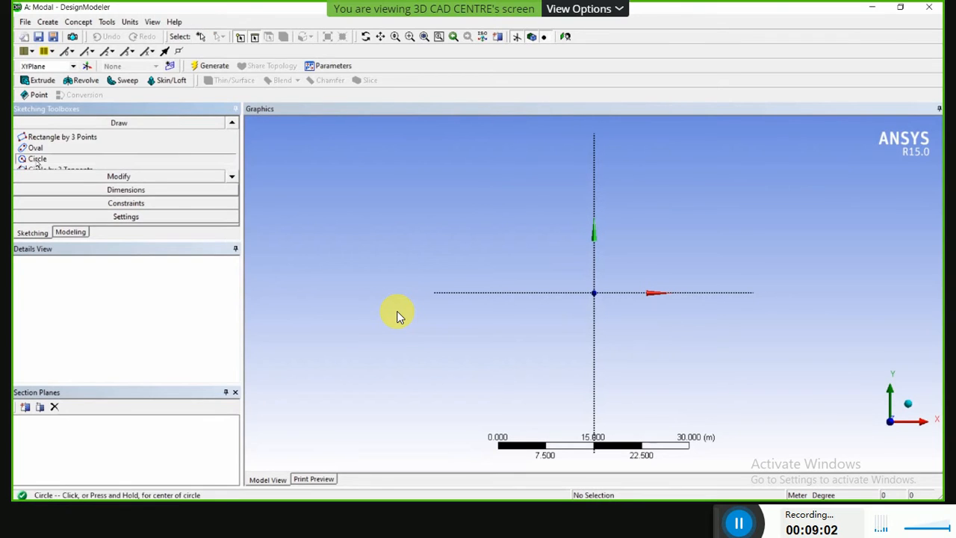
left_click(593, 292)
left_click(722, 331)
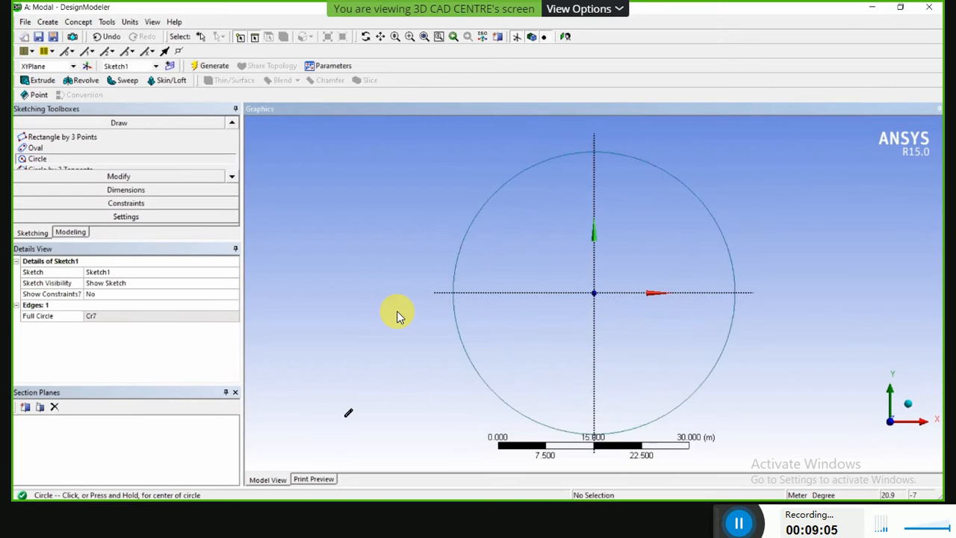
Dimension the circle's diameter and set it to 10 m.
mouse_move(519, 384)
middle_mouse_down()
mouse_move(468, 348)
mouse_move(473, 324)
middle_mouse_up()
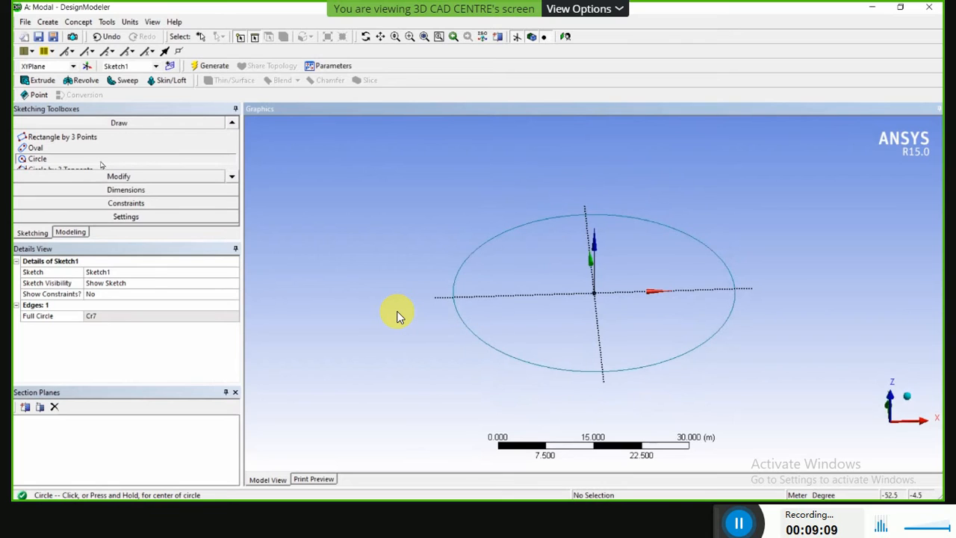
left_click(206, 64)
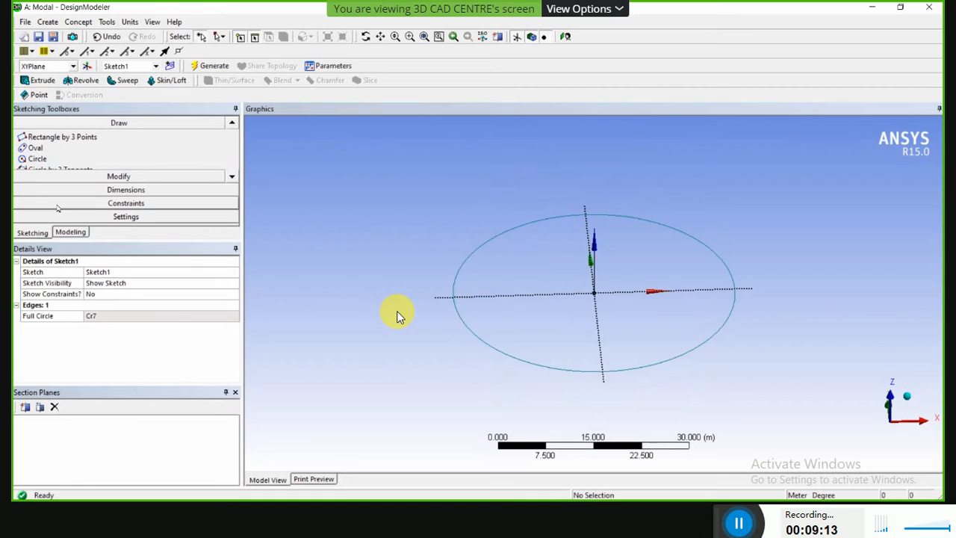
left_click(118, 190)
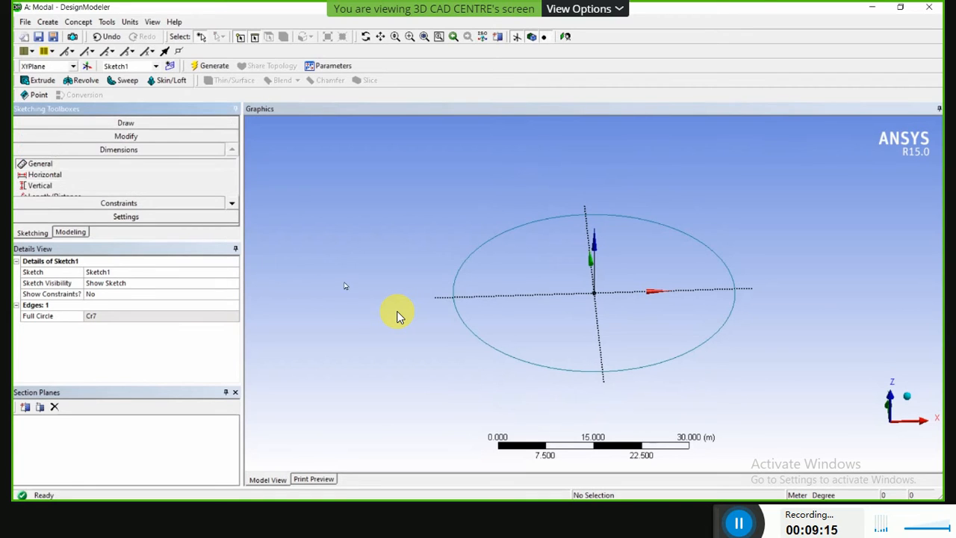
left_click(458, 297)
left_click(318, 310)
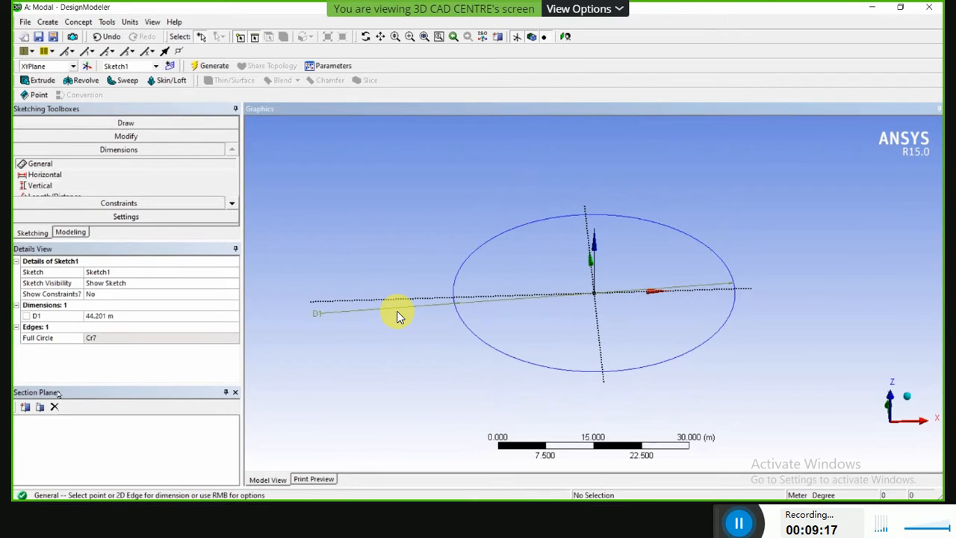
left_click(103, 316)
type("10")
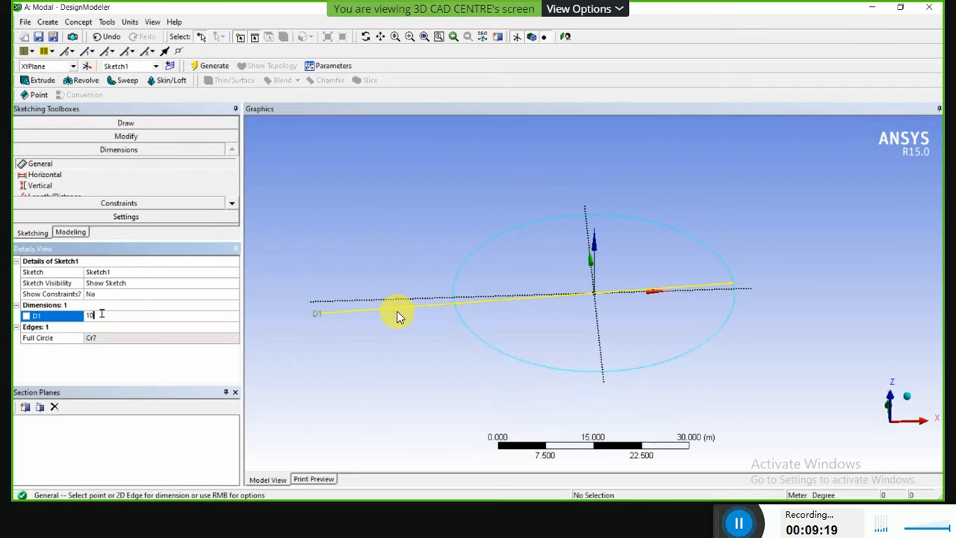
key("Return")
Extrude Sketch1 to a depth of 25 m with Add Material and generate the solid cylinder.
left_click(43, 82)
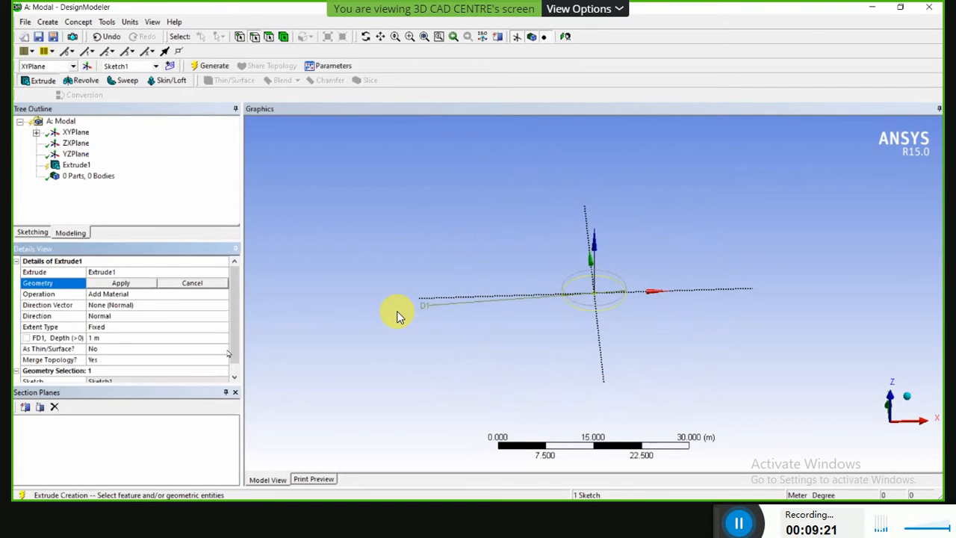
left_click(95, 339)
type("25")
key("Return")
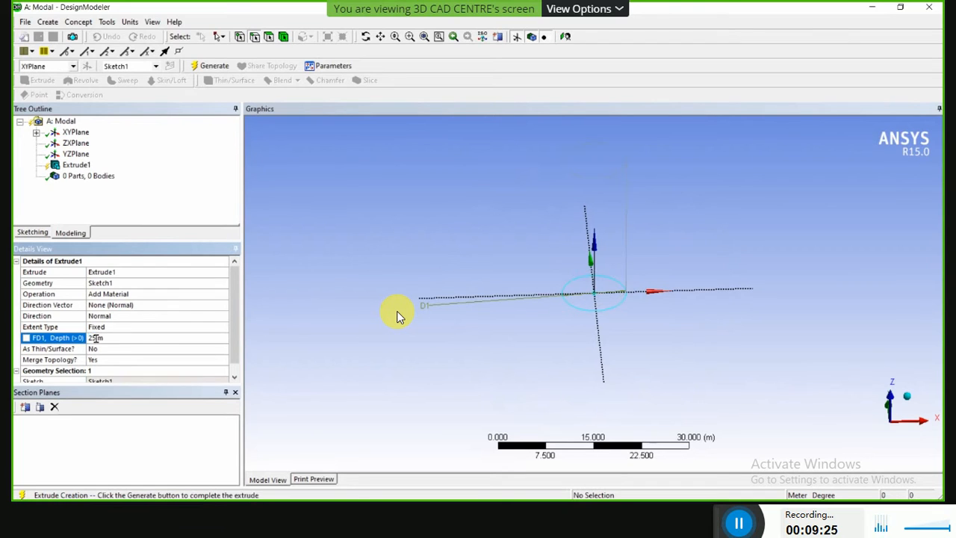
left_click(211, 66)
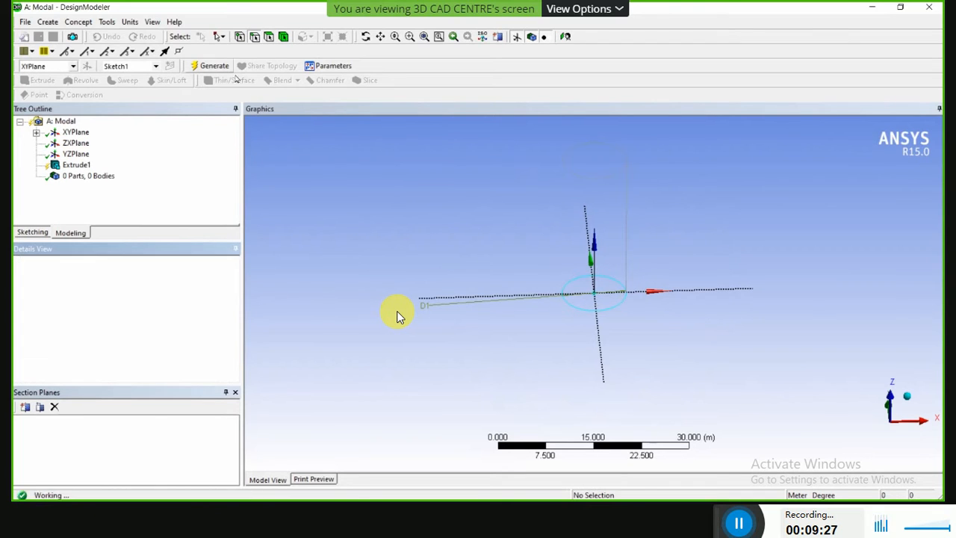
Hollow the cylinder with Thin/Surface, removing the end face opposite the sketch and using an inward thickness of 0.01 m.
middle_click_drag(582, 254, 645, 266)
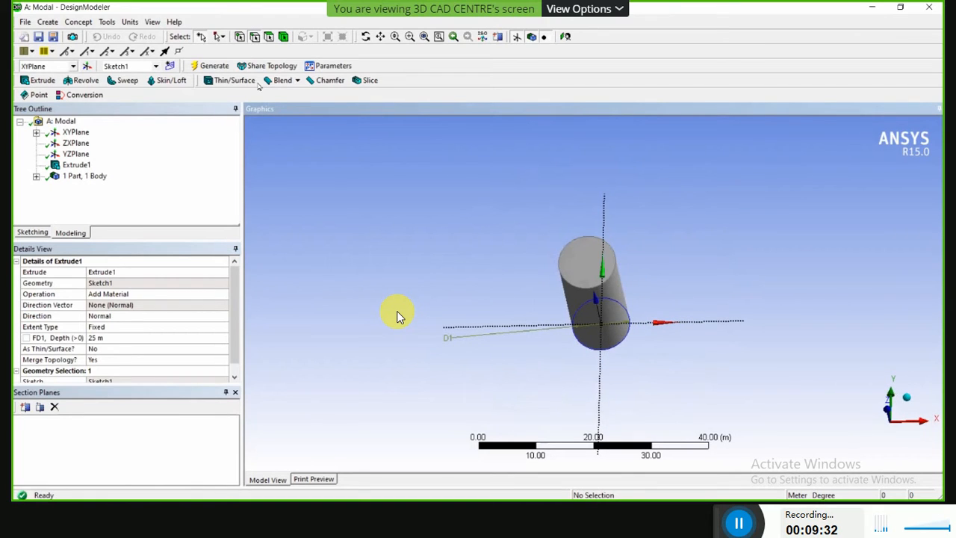
left_click(567, 247)
scroll(518, 171, "up", 2)
scroll(622, 144, "down", 3)
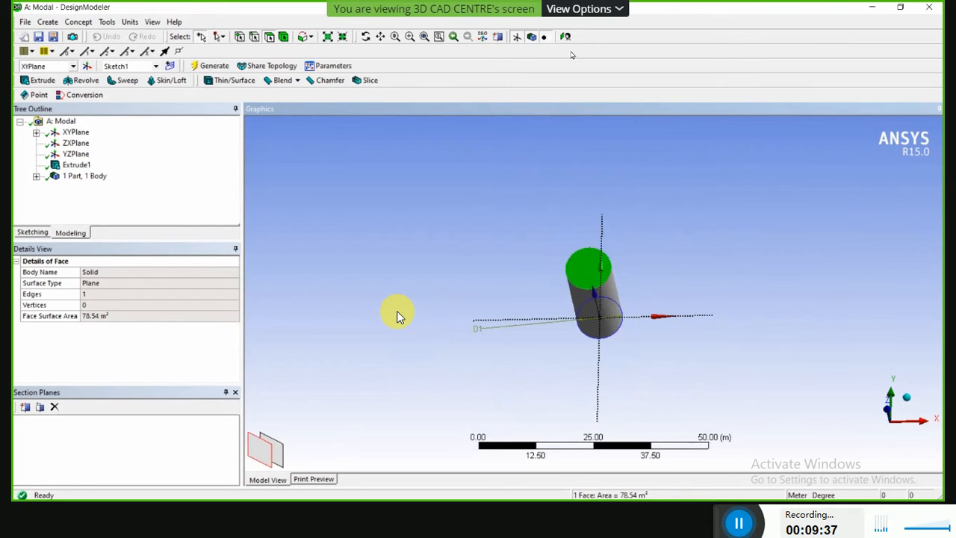
scroll(602, 217, "up", 3)
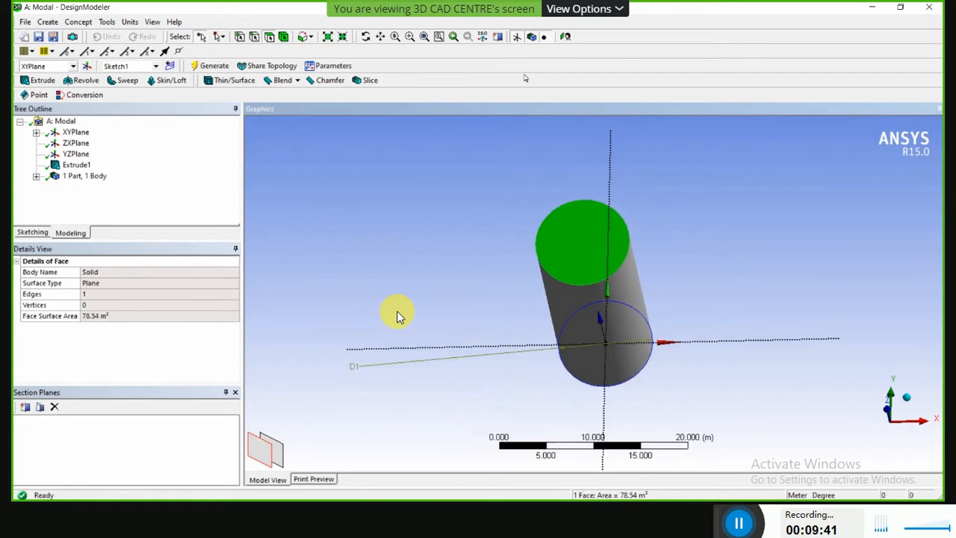
left_click(229, 80)
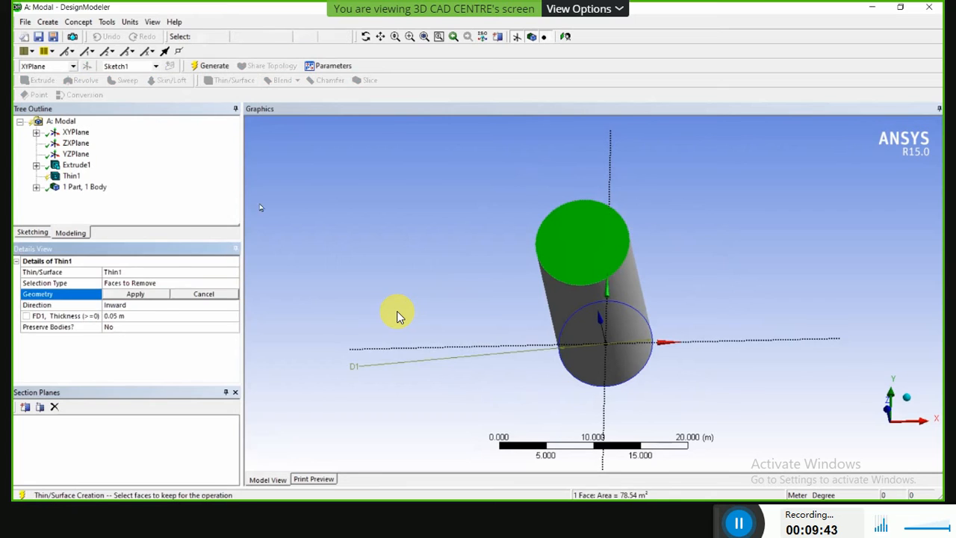
left_click(138, 296)
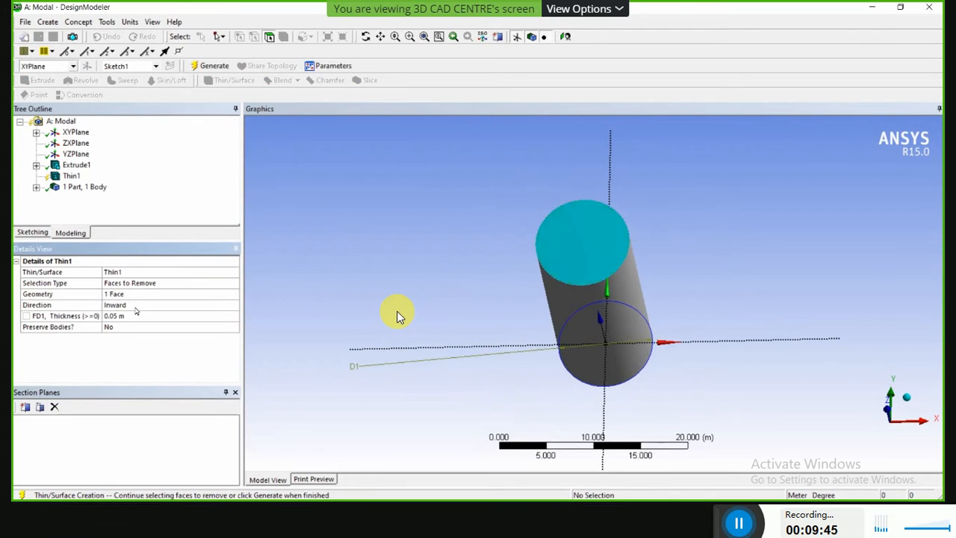
left_click(125, 315)
type("0")
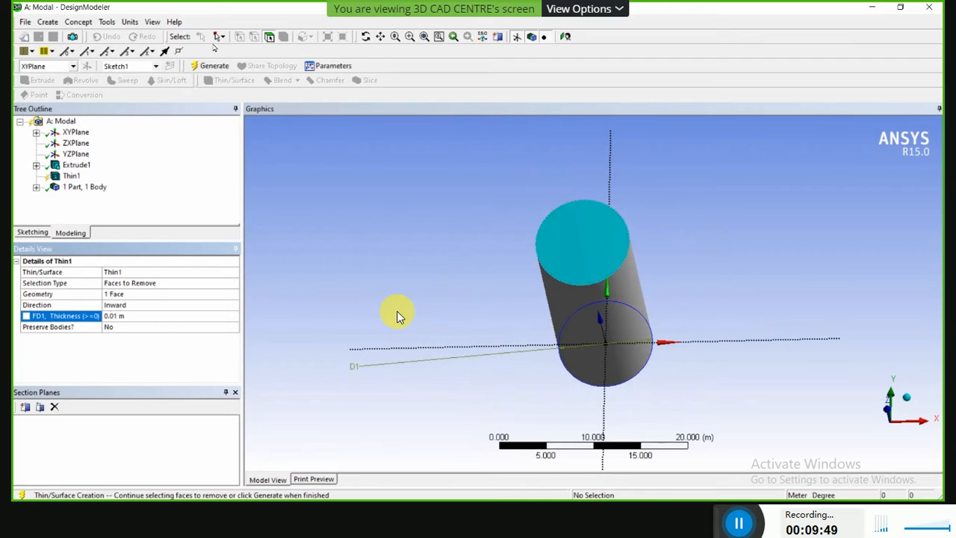
key("Return")
left_click(214, 66)
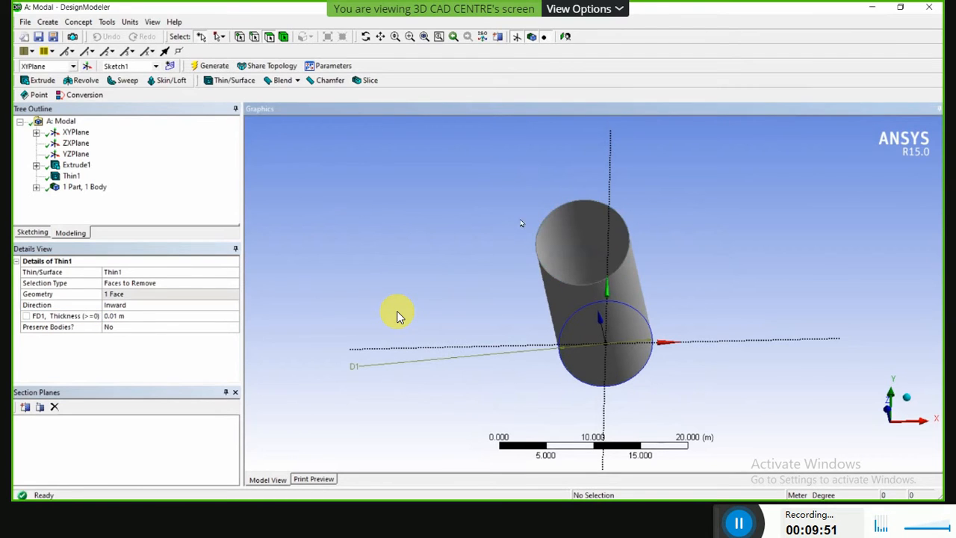
Examine the thin wall up close at the open end of the cylinder.
middle_click_drag(492, 273, 431, 238)
scroll(463, 216, "up", 5)
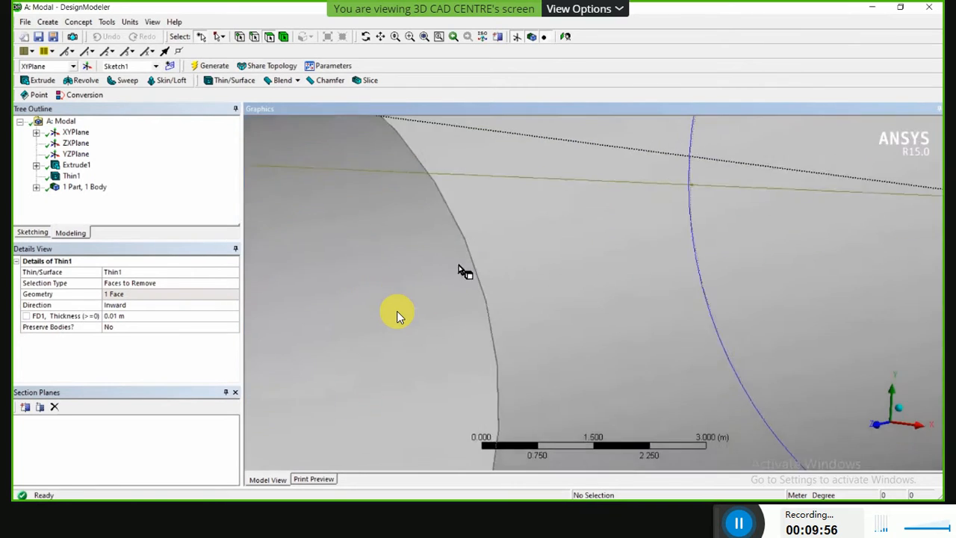
scroll(459, 266, "up", 3)
middle_click_drag(336, 324, 475, 264, "ctrl")
scroll(476, 263, "up", 3)
scroll(476, 263, "up", 5)
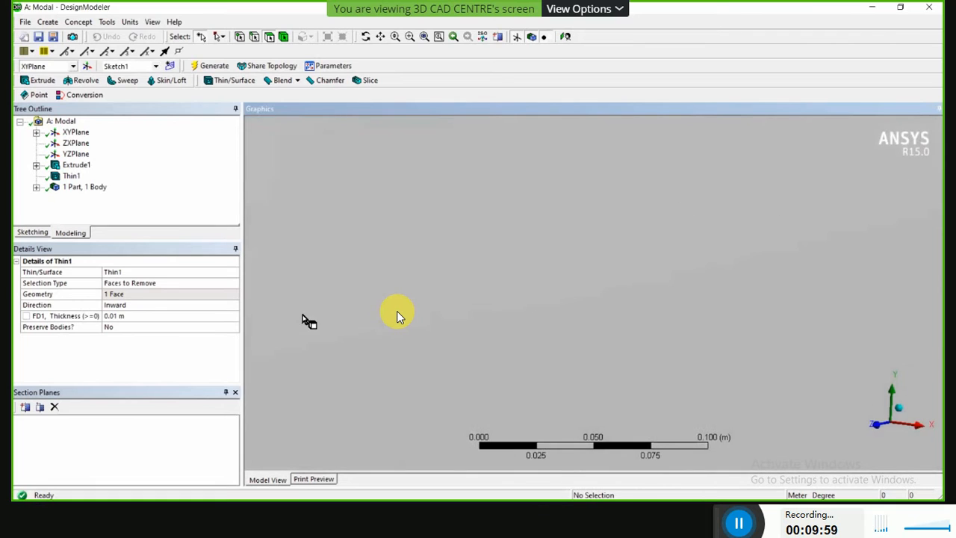
middle_click_drag(303, 314, 624, 255, "ctrl")
scroll(687, 243, "up", 3)
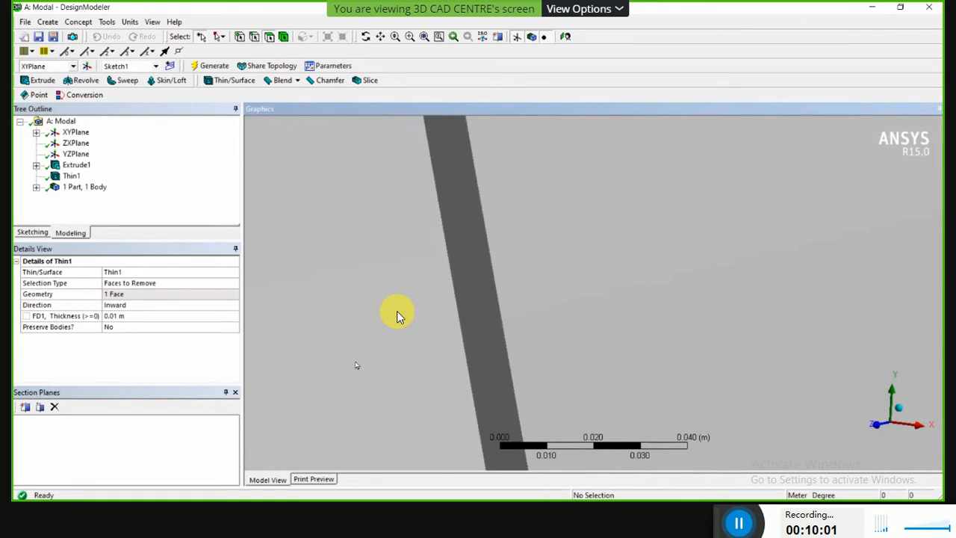
Inspect the cylinder wall up close by selecting its outer face and its solid body.
scroll(355, 361, "up", 3)
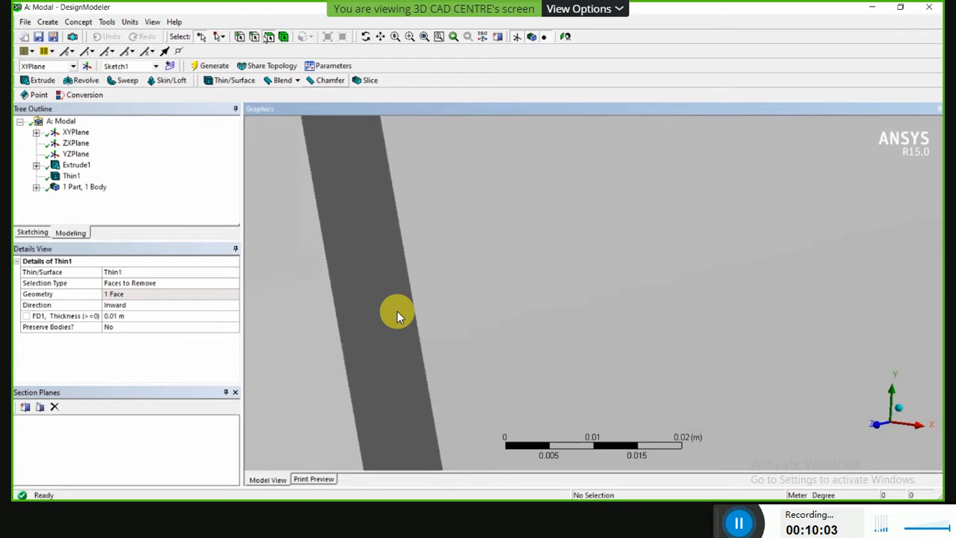
left_click(348, 155)
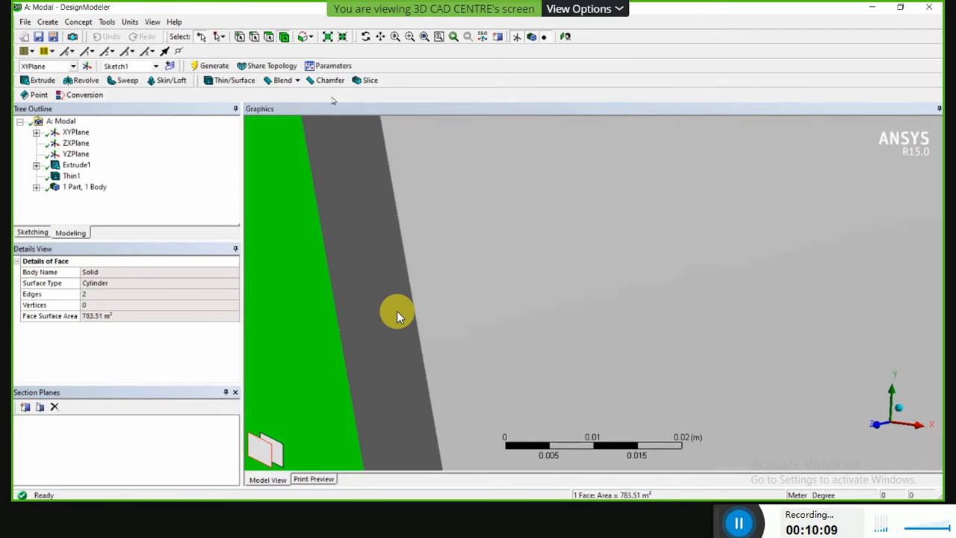
left_click(380, 200)
left_click(270, 36)
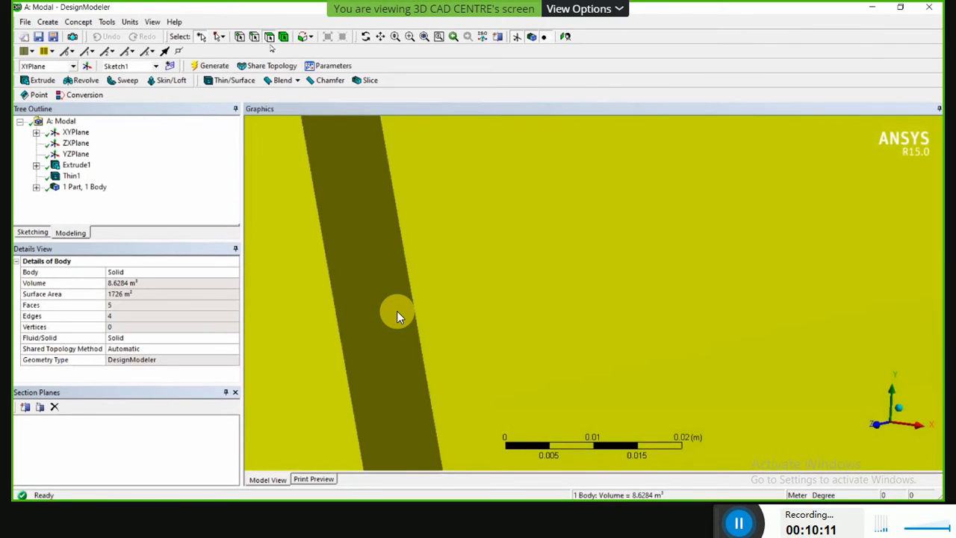
left_click(305, 153)
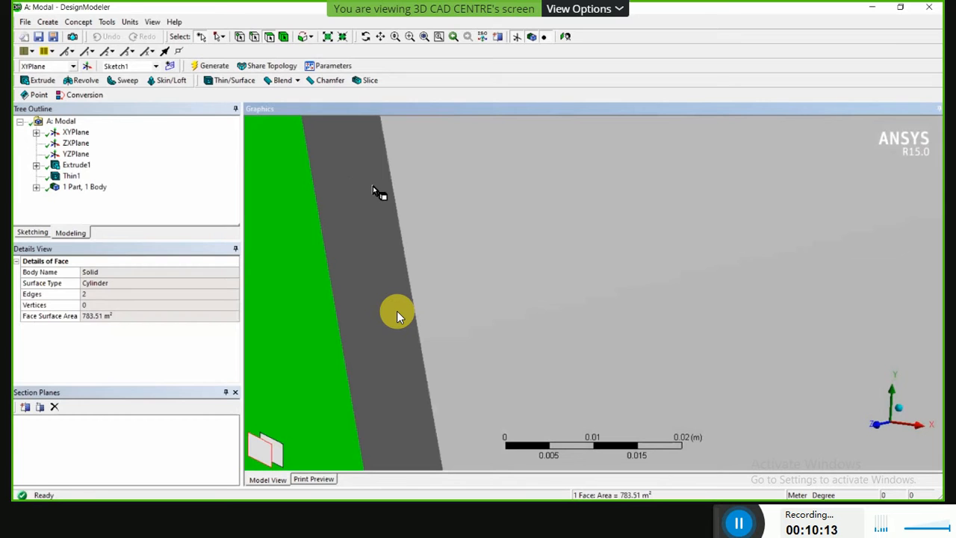
left_click(372, 186)
scroll(367, 218, "down", 2)
scroll(367, 219, "down", 10)
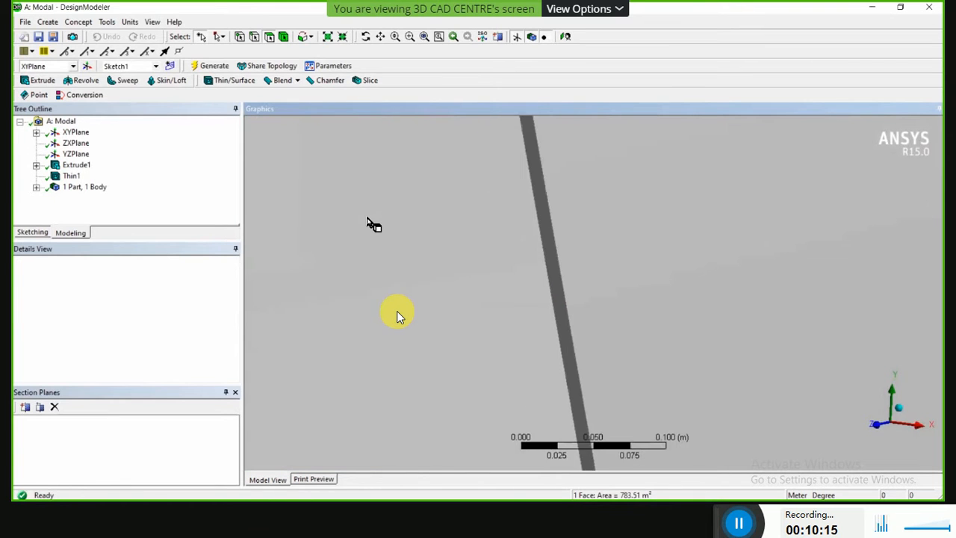
scroll(372, 223, "down", 3)
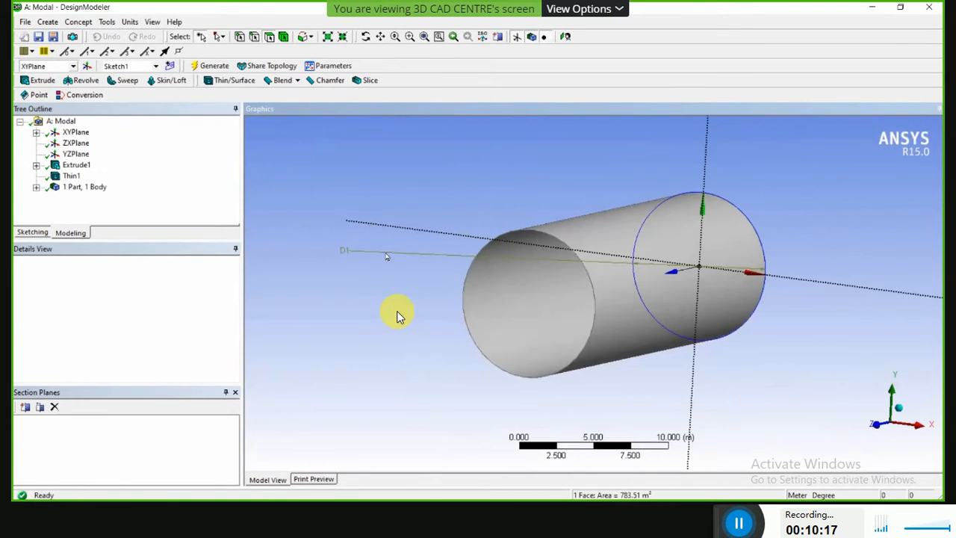
Examine the open end and the closed end of the whole cylinder from several angles.
middle_click_drag(386, 256, 446, 232)
scroll(556, 190, "up", 3)
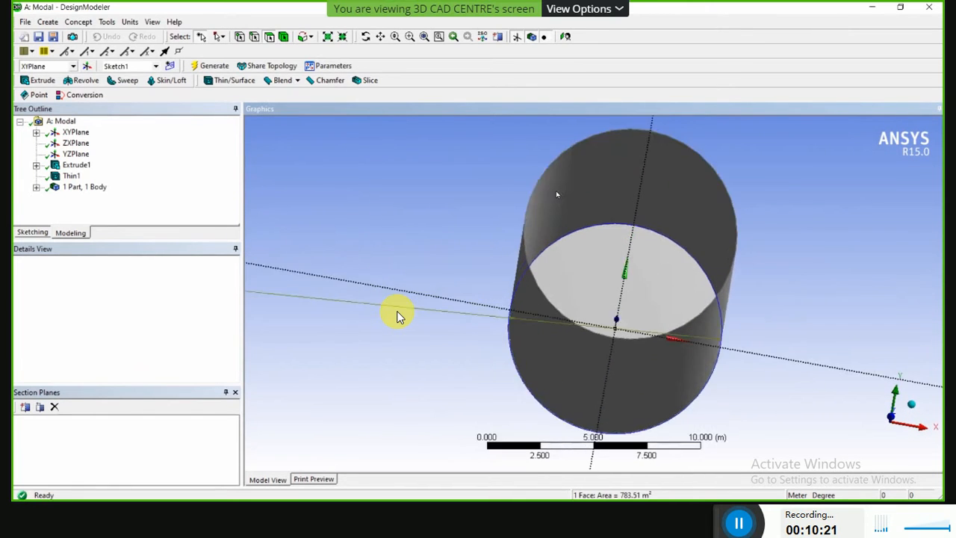
scroll(540, 247, "down", 4)
middle_click_drag(692, 181, 634, 203)
scroll(502, 264, "up", 2)
scroll(630, 258, "up", 2)
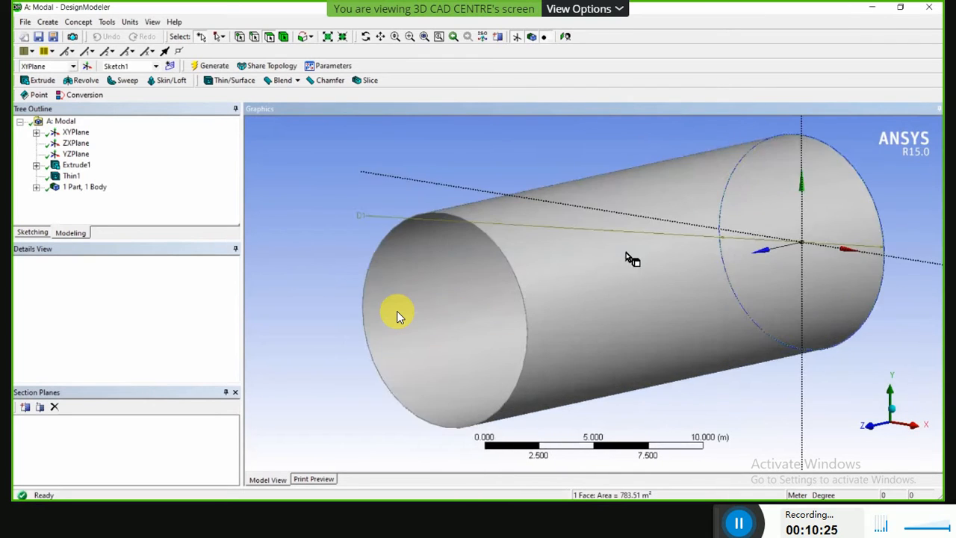
scroll(640, 273, "down", 4)
middle_click_drag(657, 295, 545, 321)
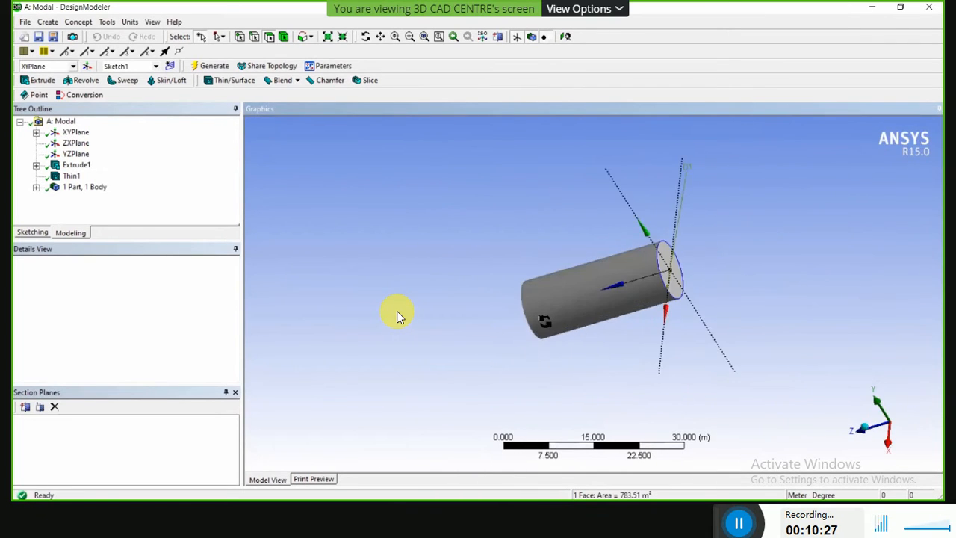
Hide Sketch1 under the Extrude1 feature.
left_click(36, 164)
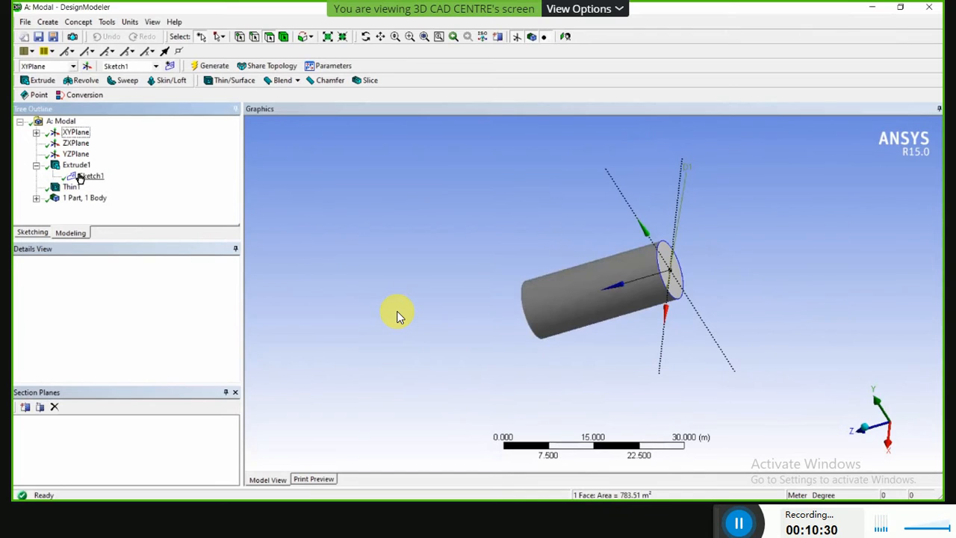
left_click(80, 176)
right_click(80, 175)
left_click(120, 181)
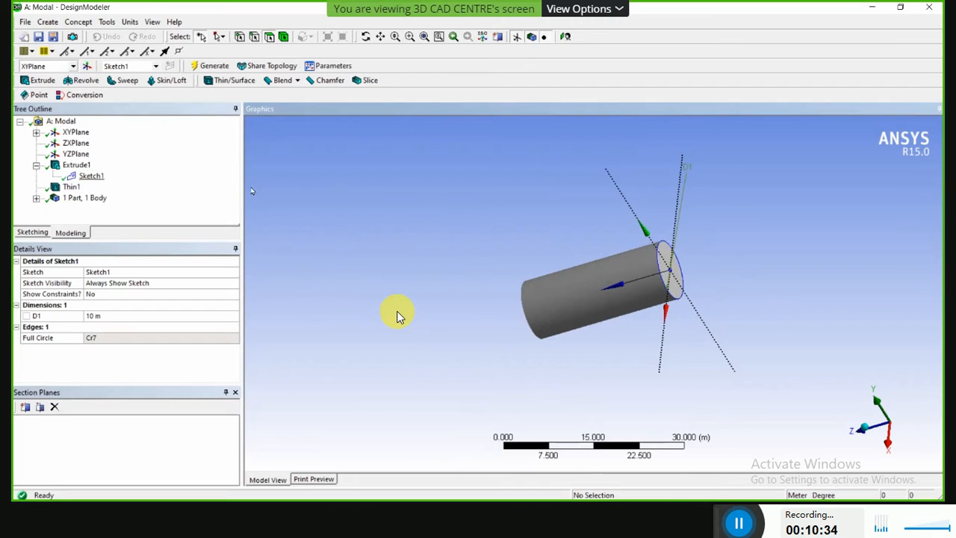
left_click(91, 176)
right_click(95, 176)
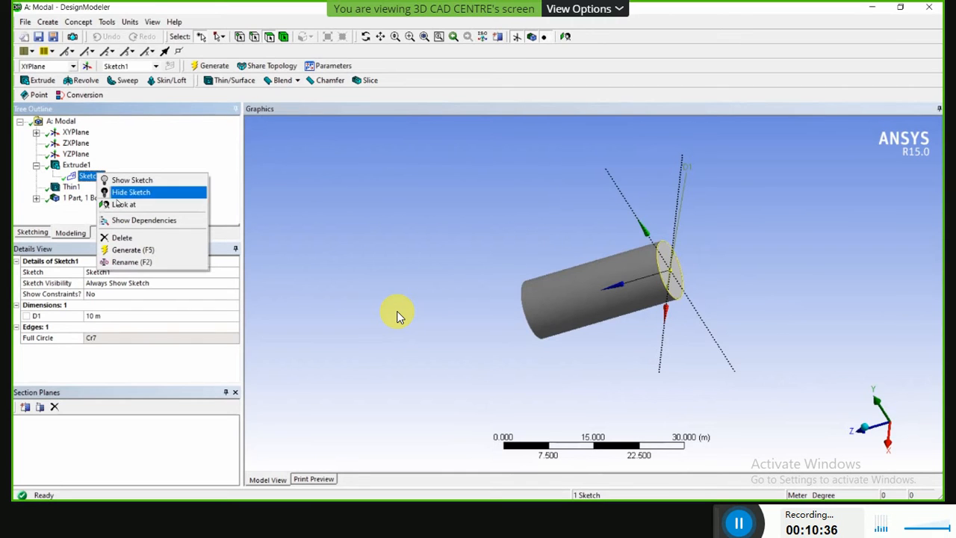
left_click(126, 192)
left_click(377, 290)
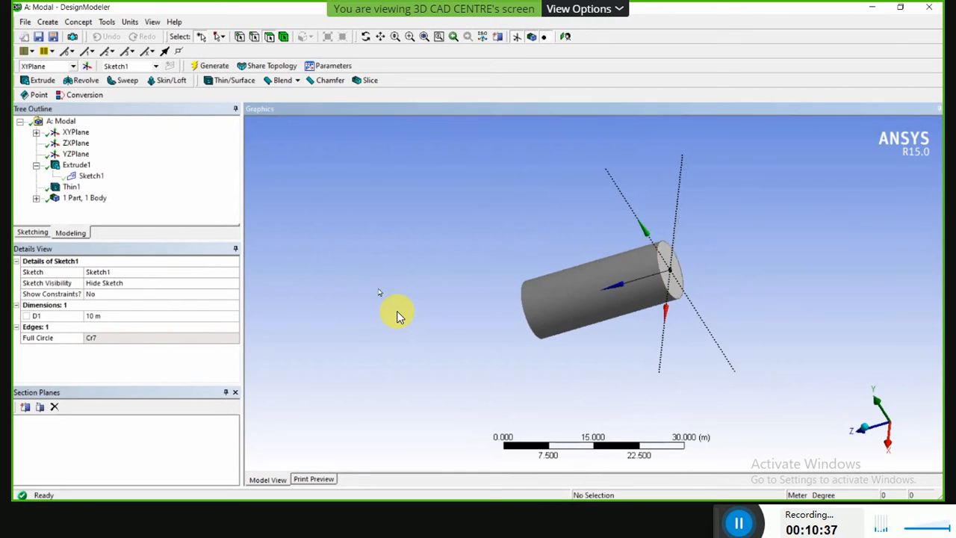
Create a new sketch on the XYPlane and look at the closed end face straight on.
mouse_move(380, 290)
middle_mouse_down()
mouse_move(339, 266)
mouse_move(277, 307)
middle_mouse_up()
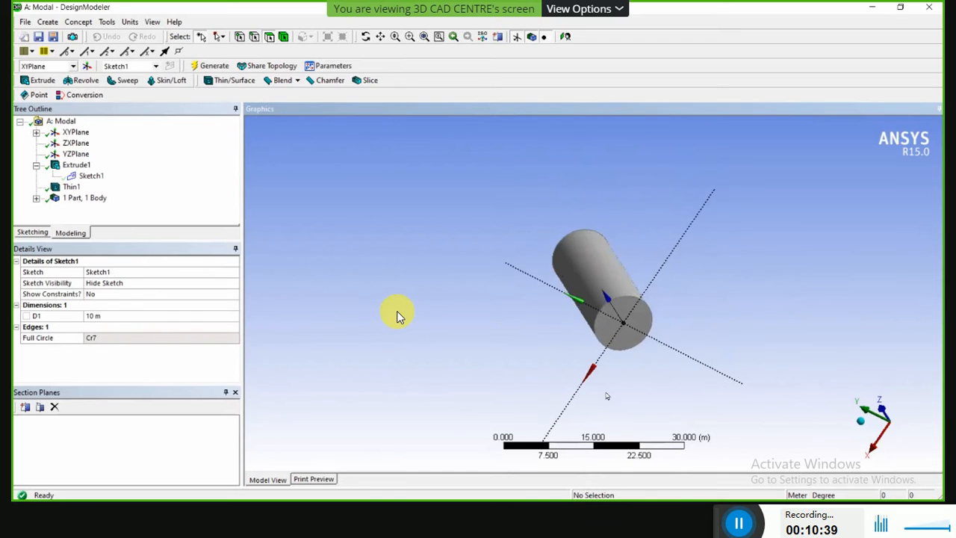
scroll(698, 382, "up", 5)
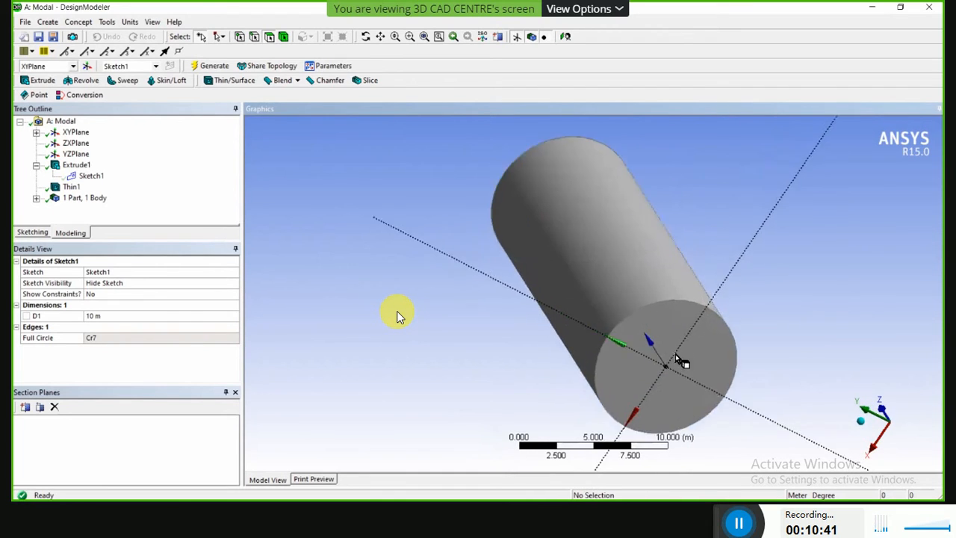
middle_click_drag(680, 361, 644, 330)
left_click(36, 197)
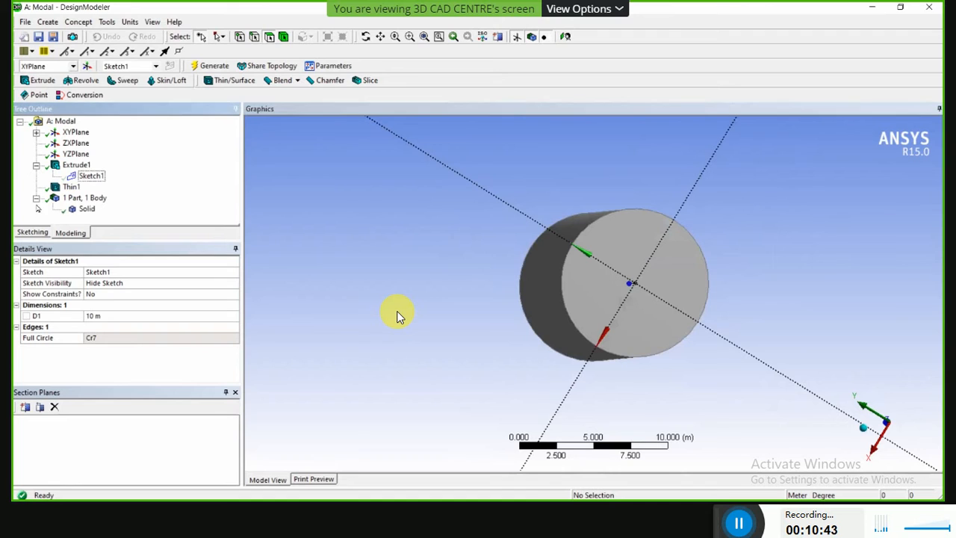
left_click(75, 131)
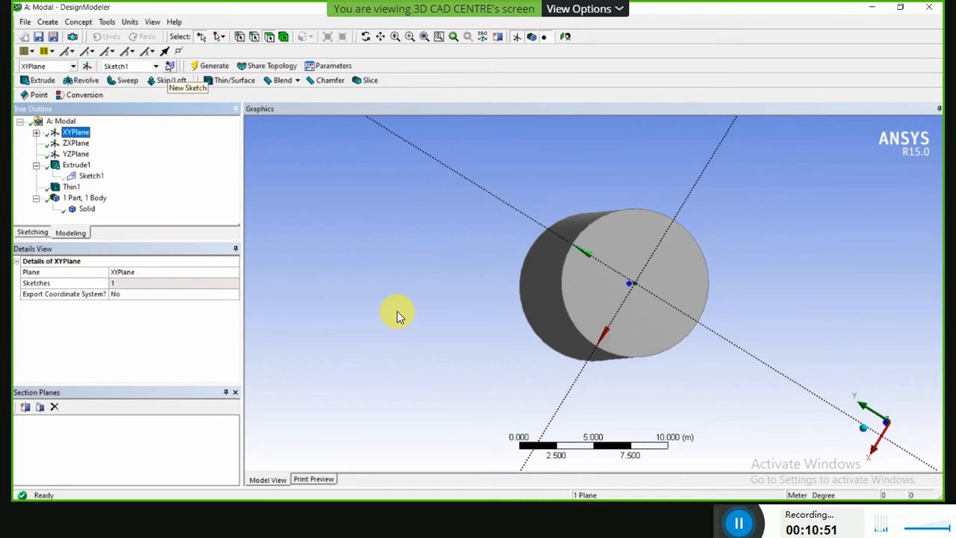
left_click(169, 67)
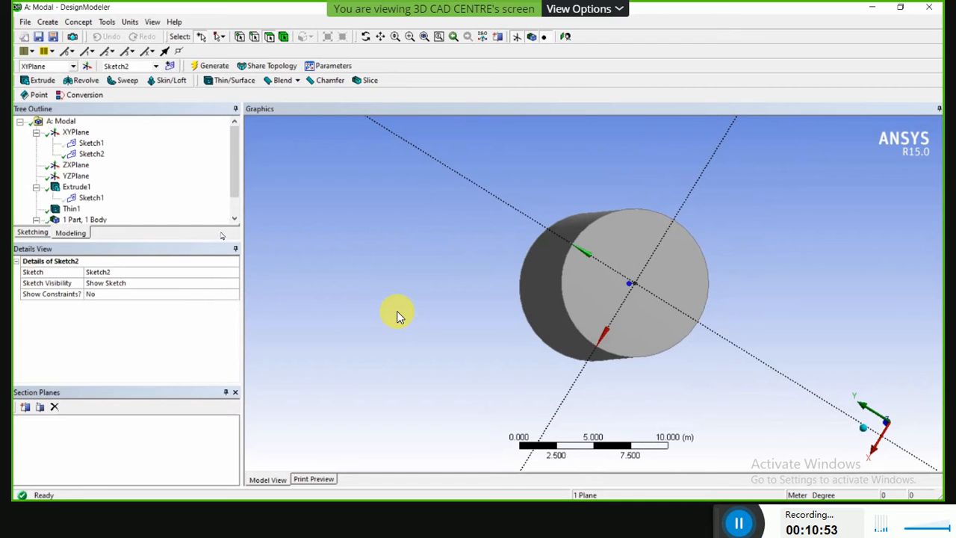
left_click(91, 143)
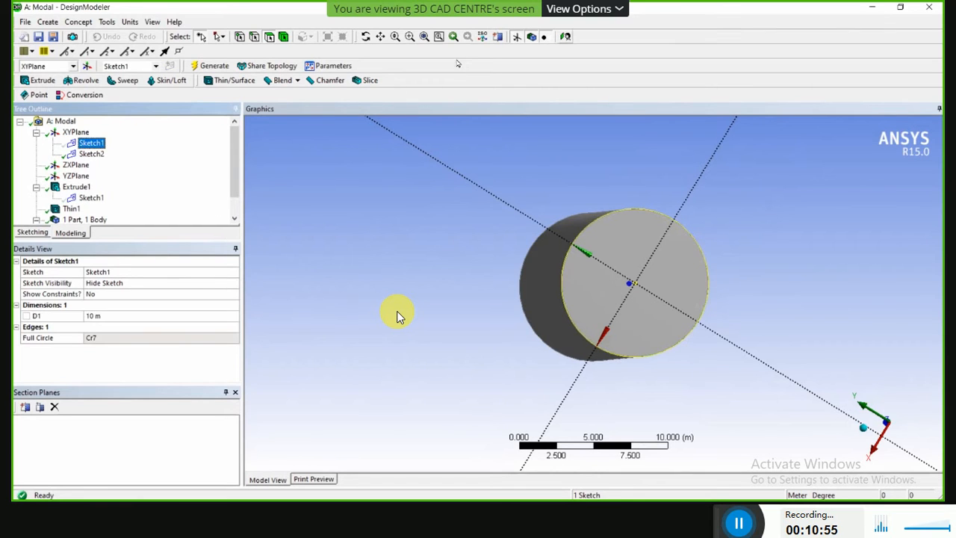
left_click(564, 40)
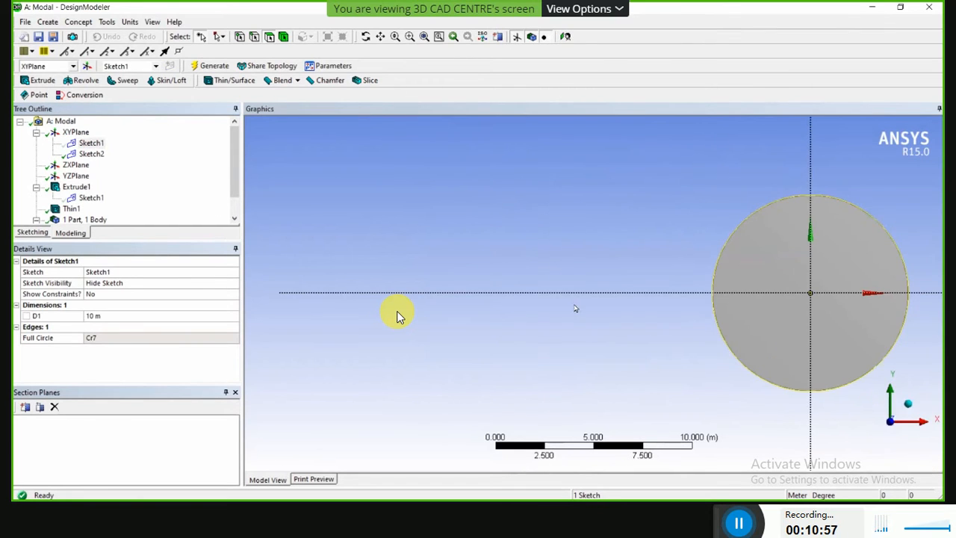
Hide the new Sketch2 under the XYPlane.
left_click(85, 155)
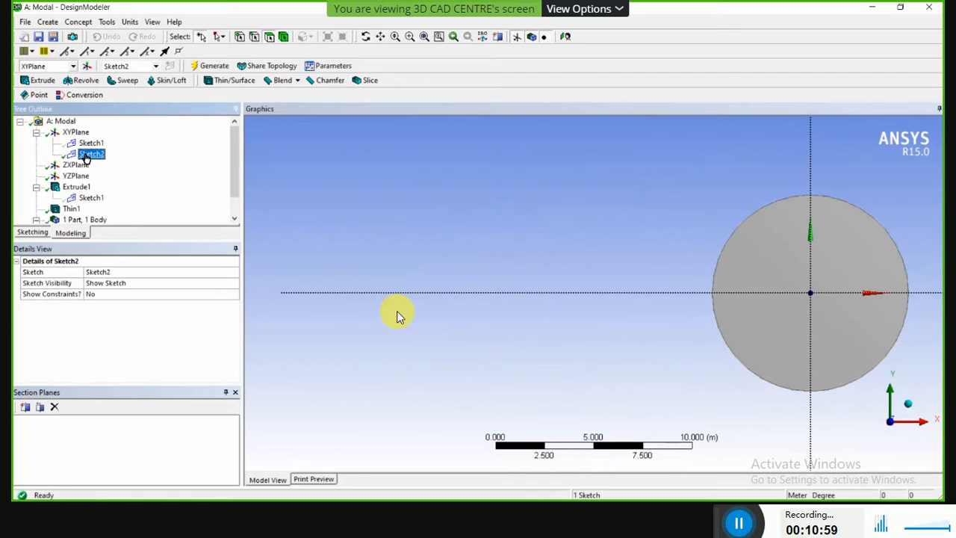
right_click(86, 156)
left_click(116, 172)
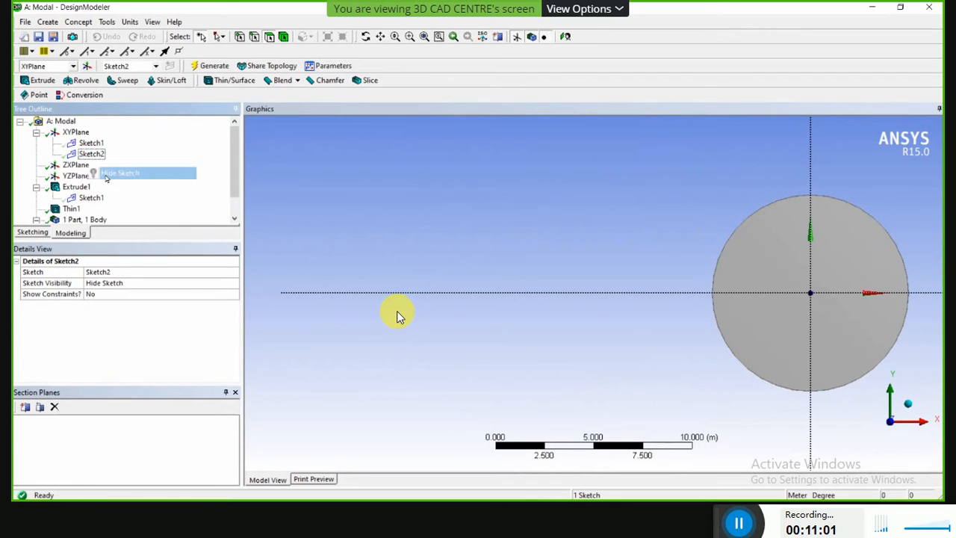
scroll(880, 334, "down", 2)
scroll(897, 329, "up", 2)
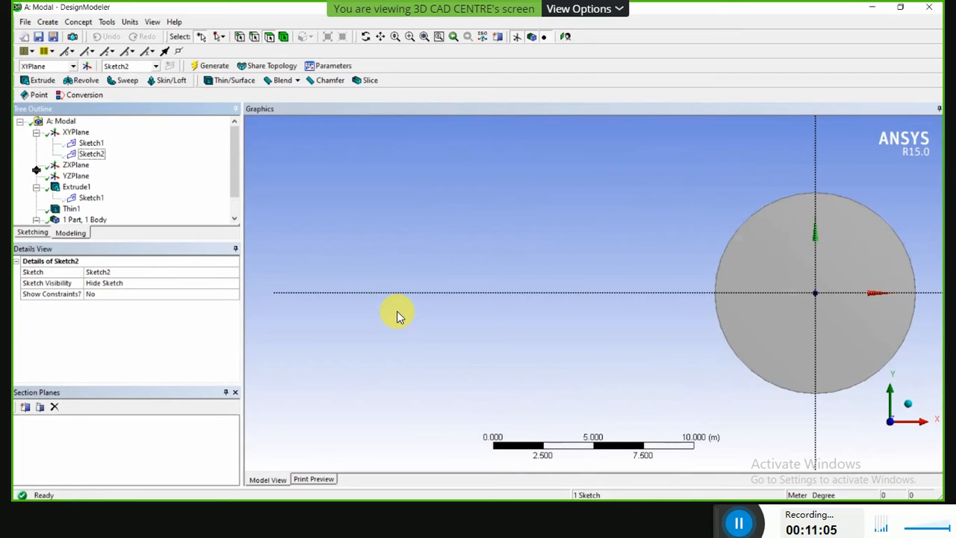
Sketch a circle about 5.4 m in diameter in Sketch2, centred on the origin of the closed end face.
left_click(33, 232)
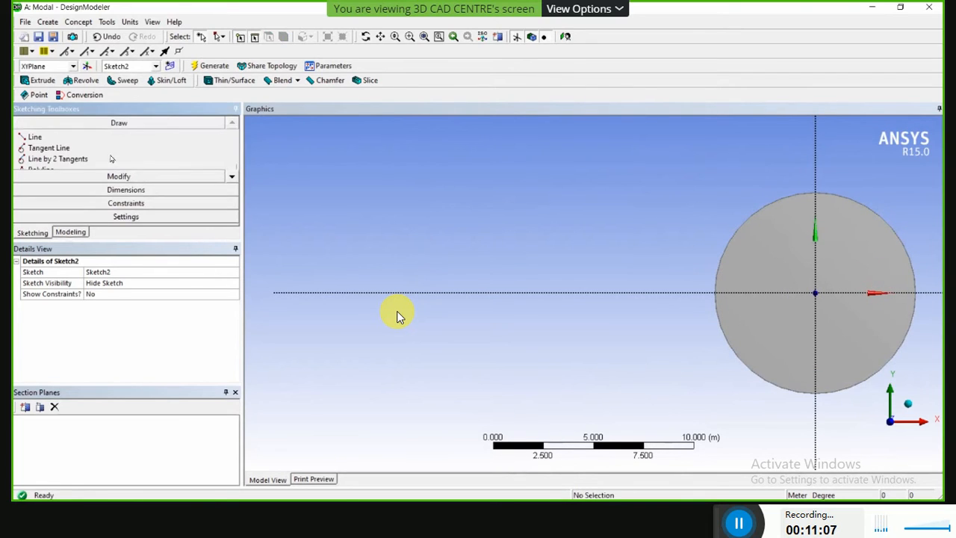
left_click(231, 177)
left_click(231, 177)
left_click(232, 177)
left_click(232, 177)
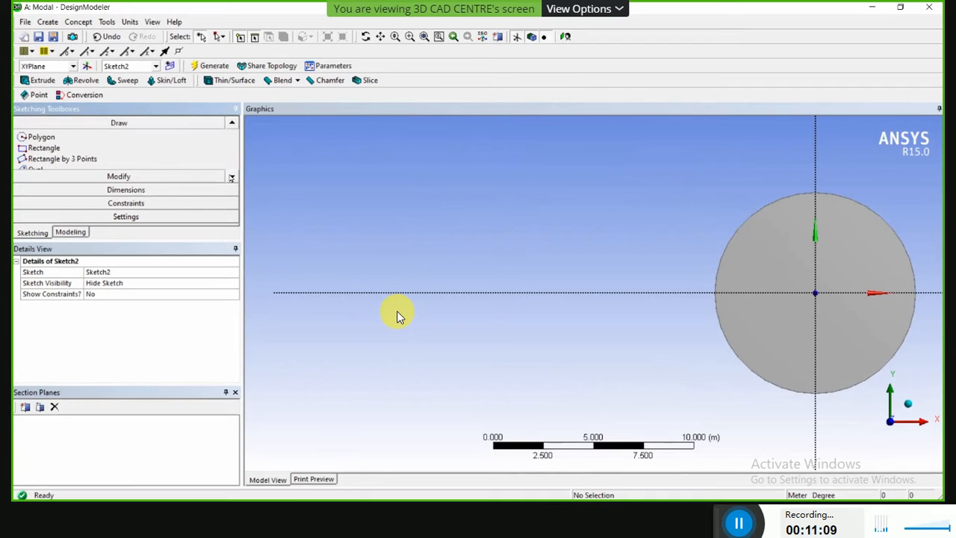
left_click(232, 177)
left_click(232, 177)
left_click(41, 159)
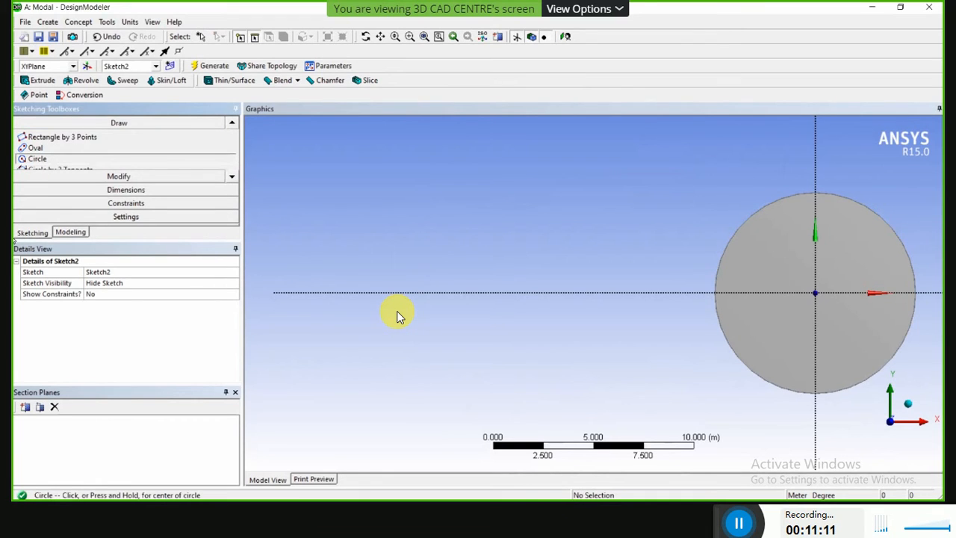
left_click(814, 292)
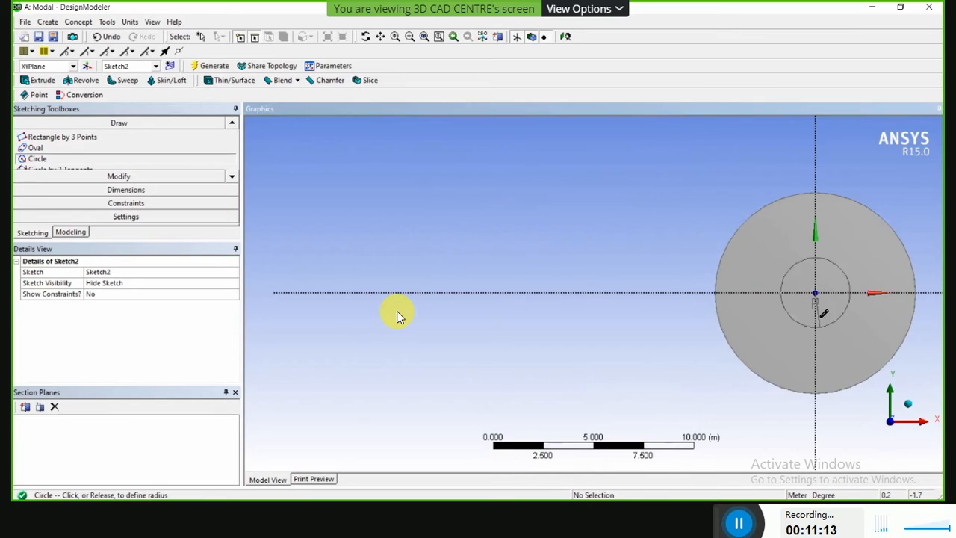
left_click(815, 346)
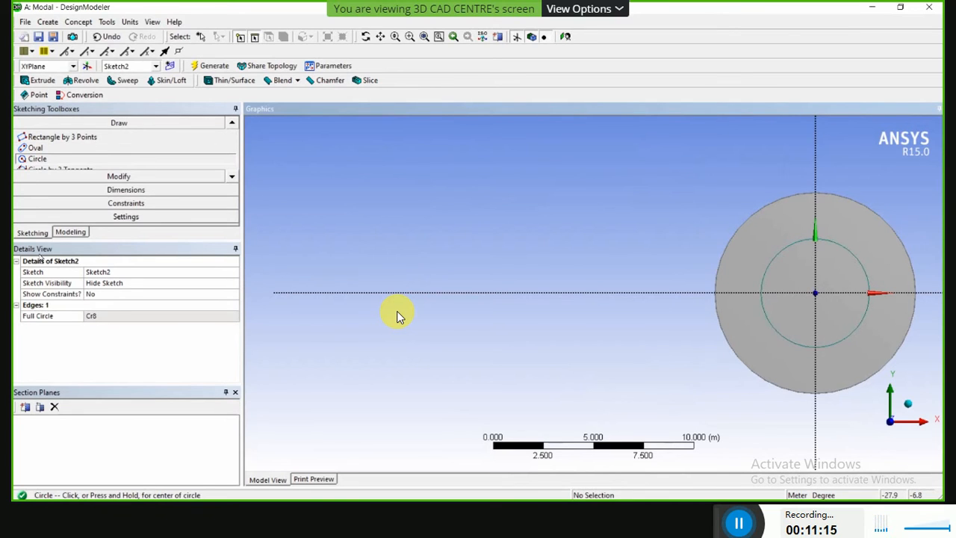
Dimension the new circle's diameter and set it to 9.98 m.
left_click(68, 235)
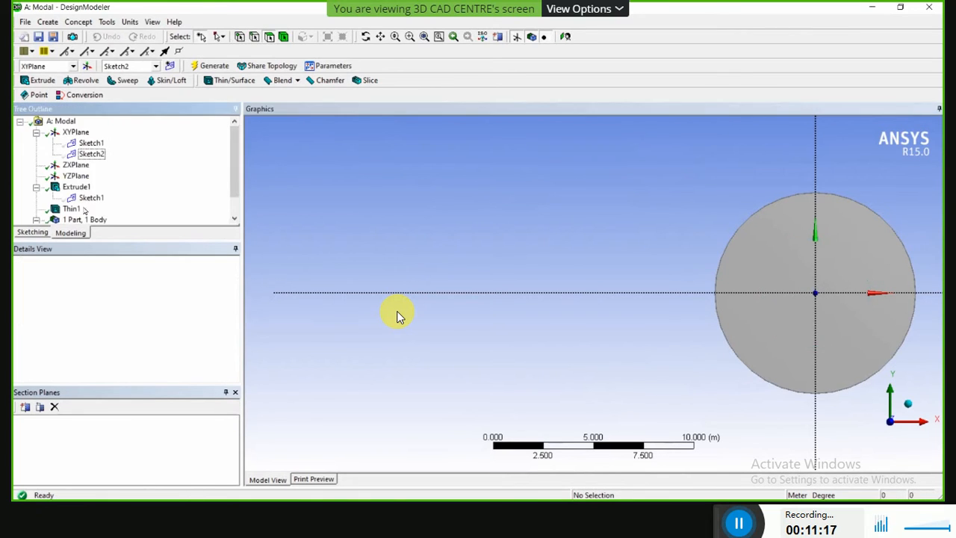
left_click(32, 232)
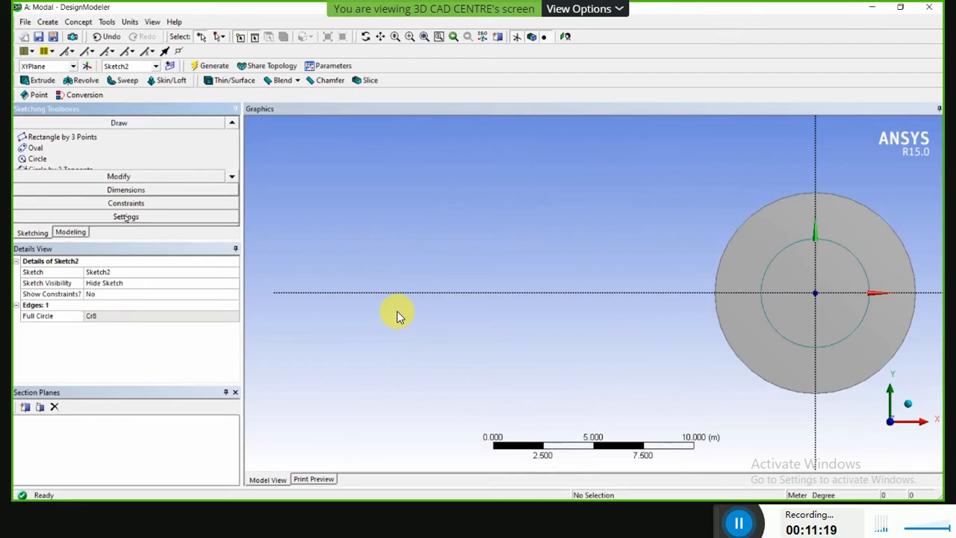
left_click(131, 190)
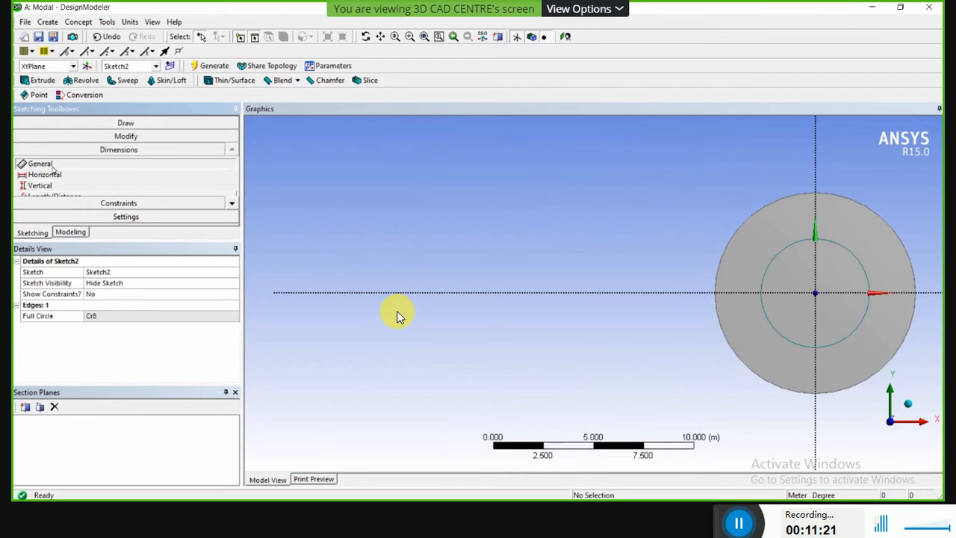
left_click(813, 343)
left_click(512, 371)
left_click(101, 315)
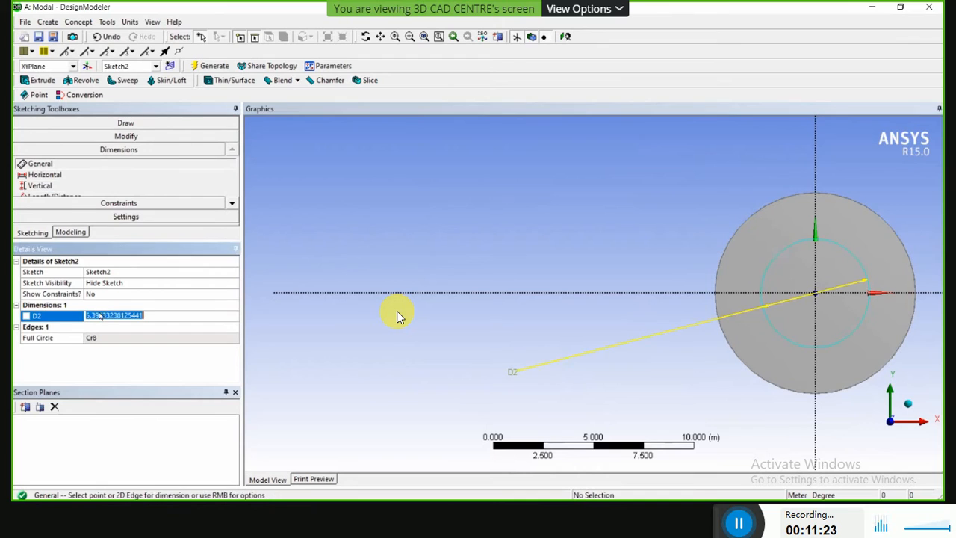
type("9.98")
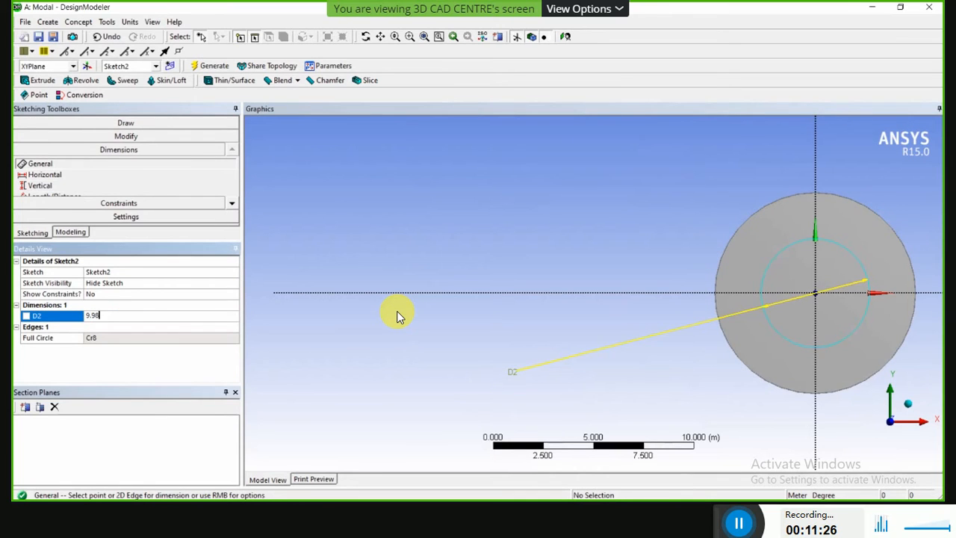
key("Return")
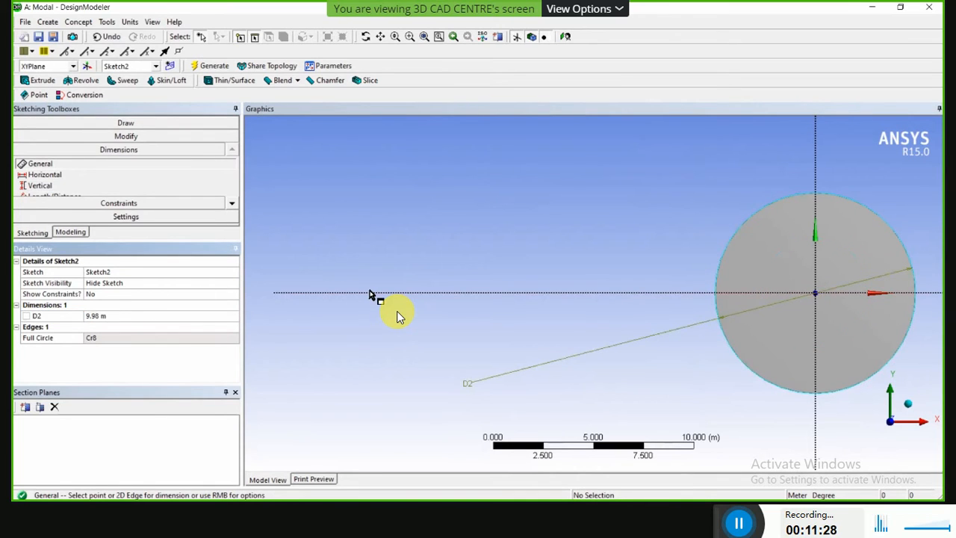
scroll(463, 325, "down", 5)
middle_click_drag(463, 324, 466, 275)
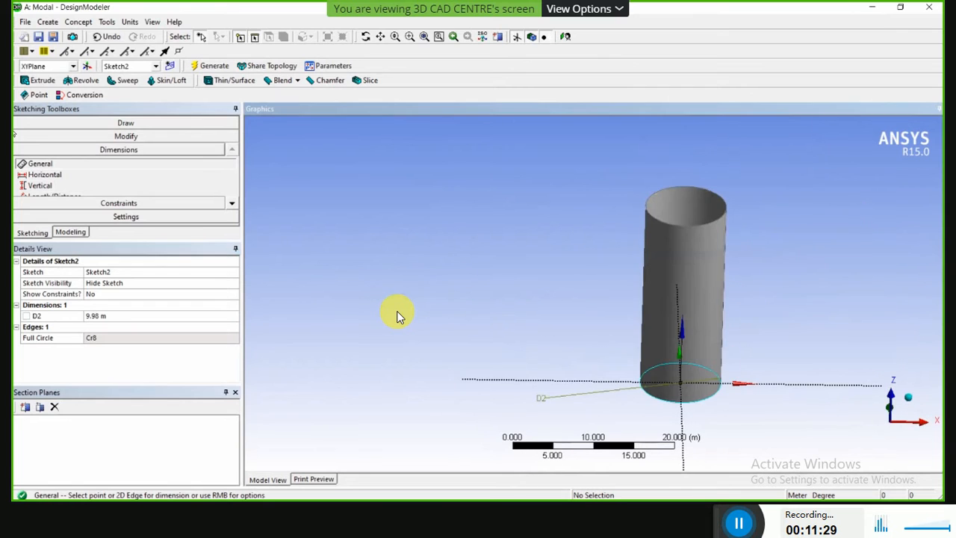
Extrude Sketch2 to a depth of 22.5 m along the cylinder's axis.
left_click(37, 80)
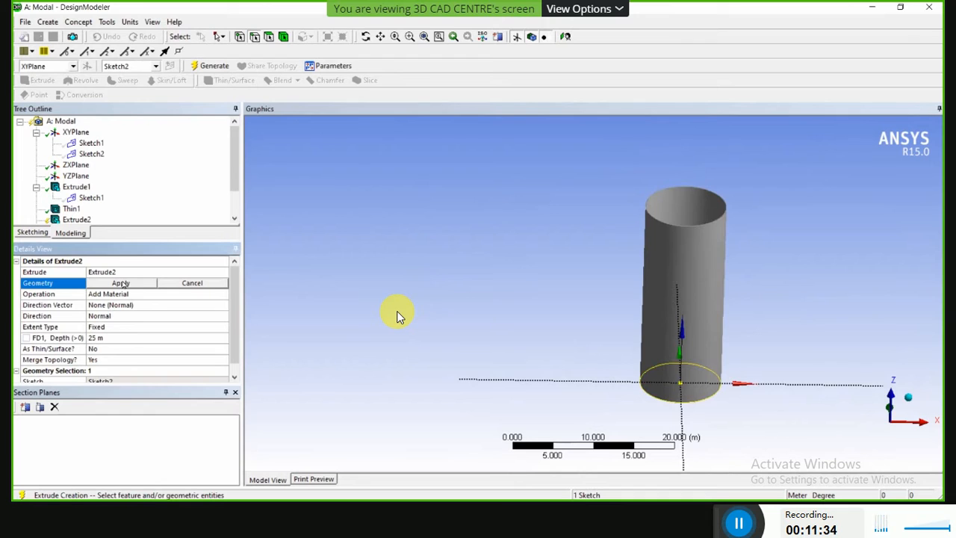
left_click(120, 284)
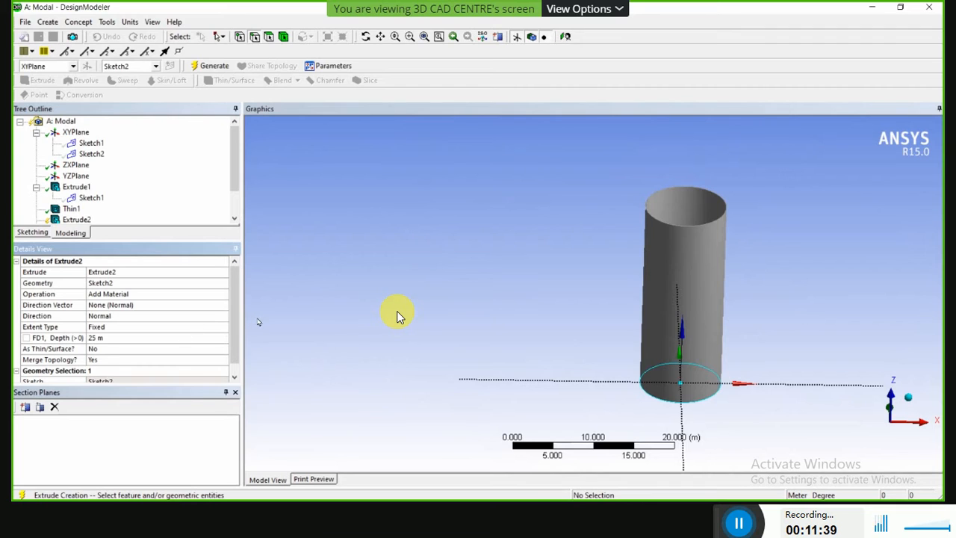
left_click(95, 340)
type("22")
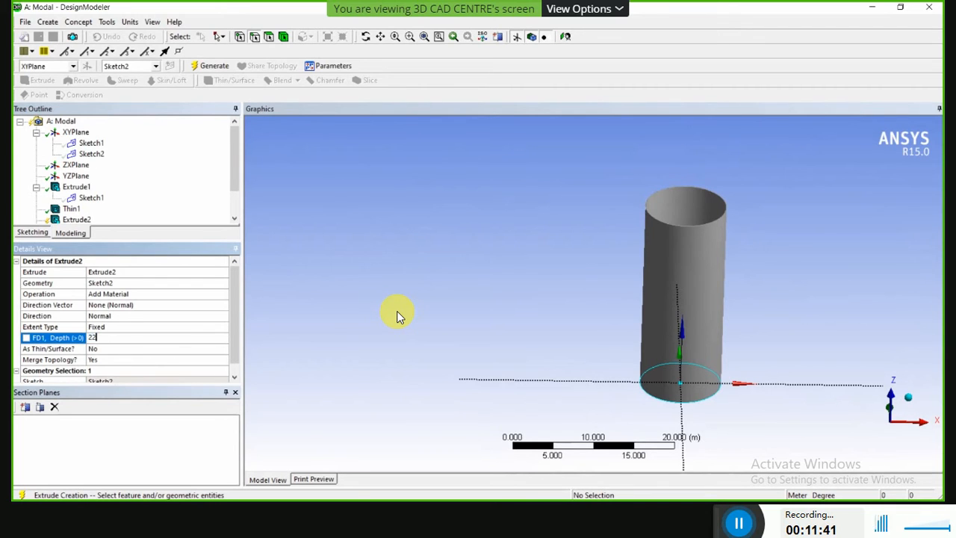
type(".5")
key("Return")
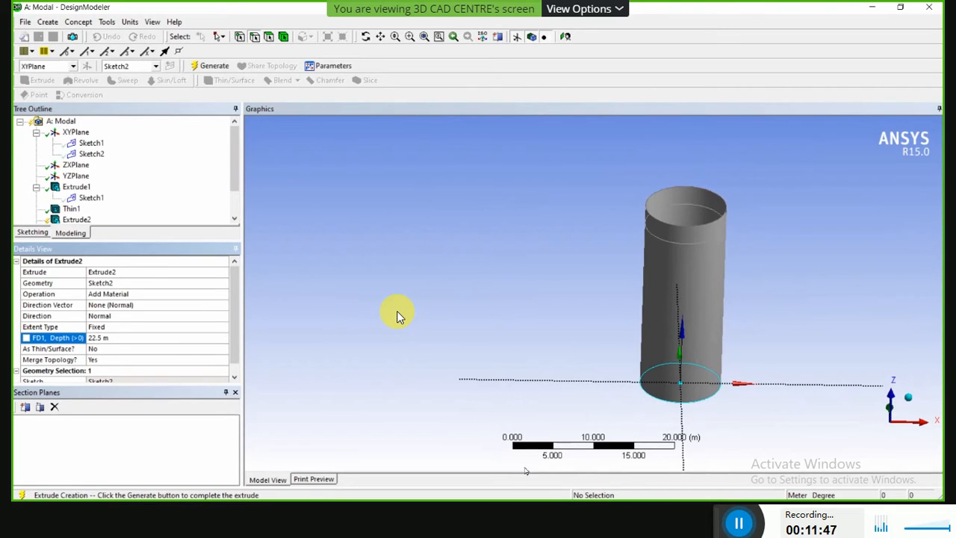
middle_click_drag(785, 275, 765, 297)
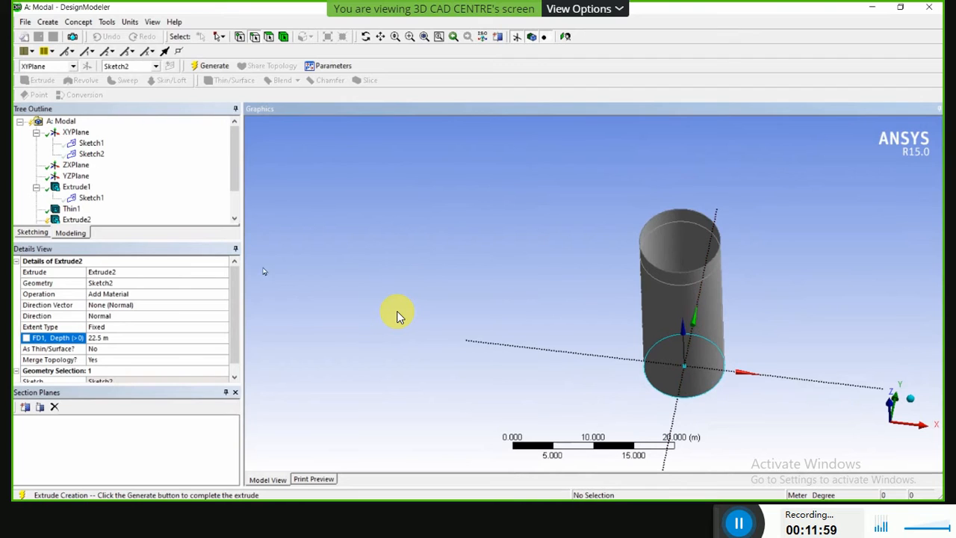
Set the Sketch2 extrusion's operation to Add Frozen and generate it as a separate body inside the cylinder.
left_click(188, 295)
left_click(215, 297)
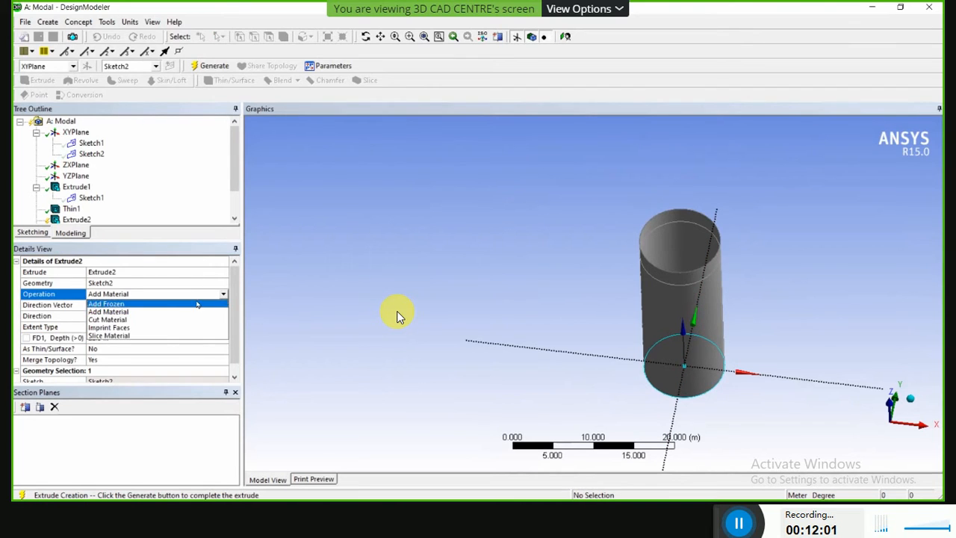
left_click(151, 305)
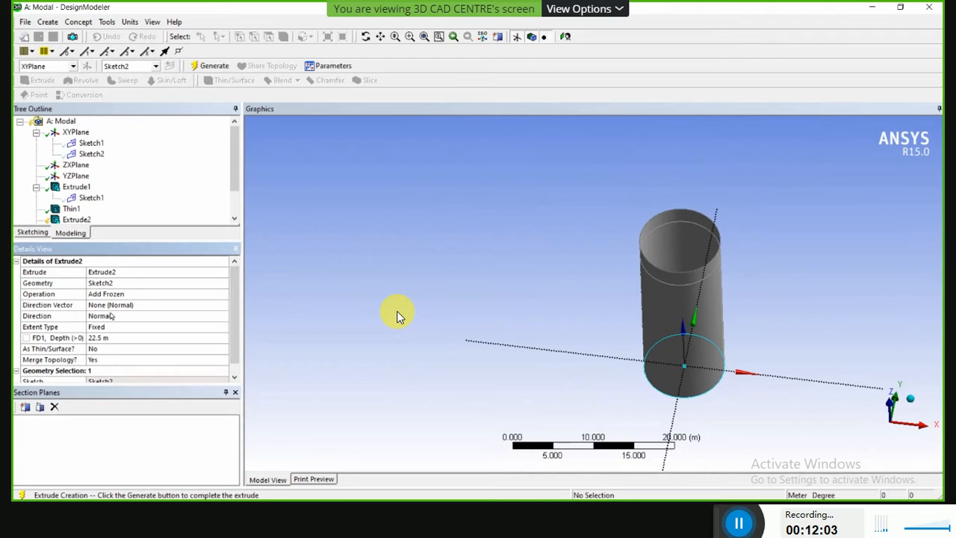
left_click(210, 65)
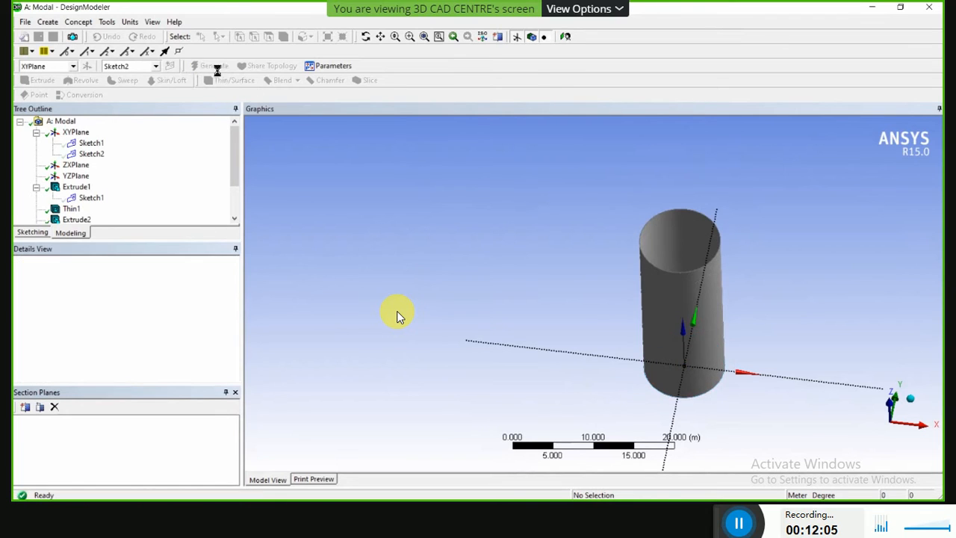
Check the filled cylinder from several sides and close DesignModeler.
middle_click_drag(521, 287, 496, 239)
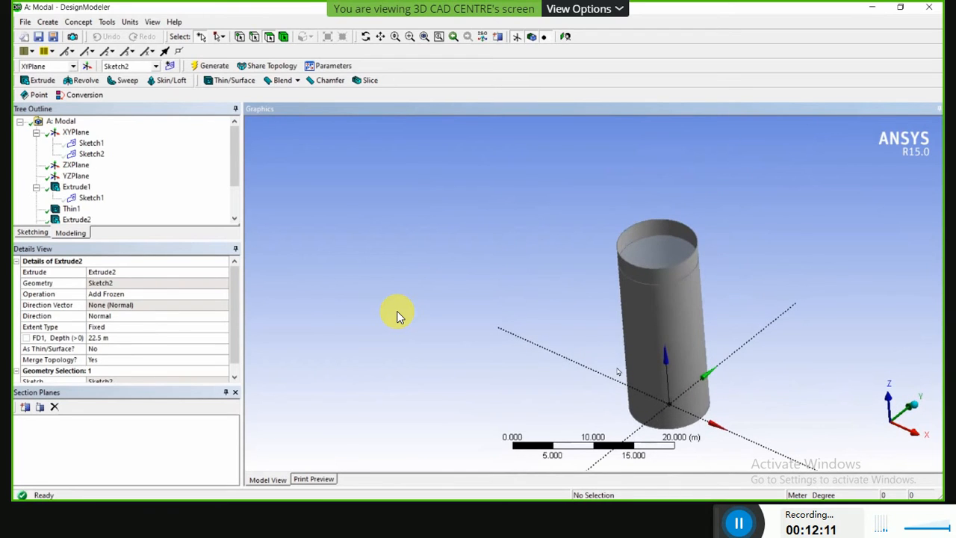
scroll(619, 367, "down", 5)
middle_click_drag(576, 380, 685, 367)
scroll(668, 231, "up", 2)
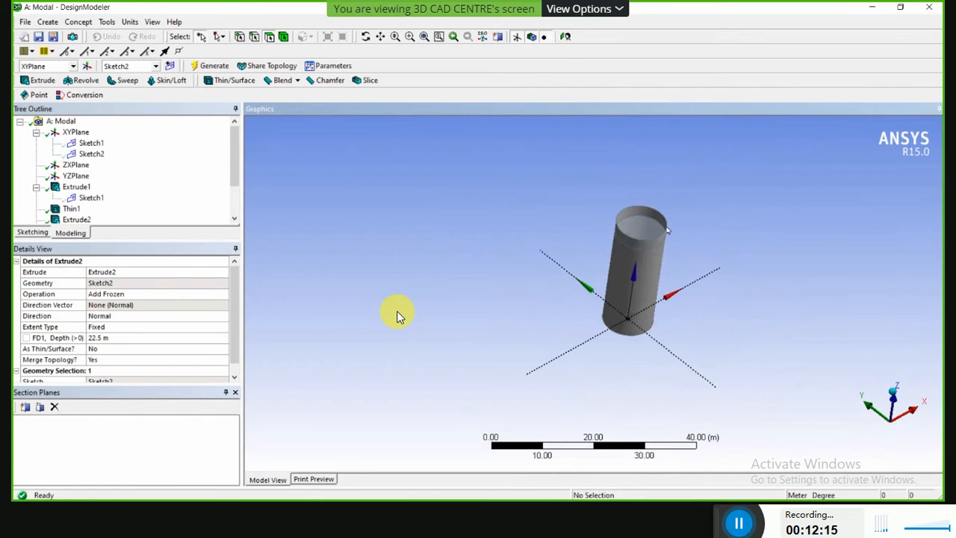
left_click(27, 22)
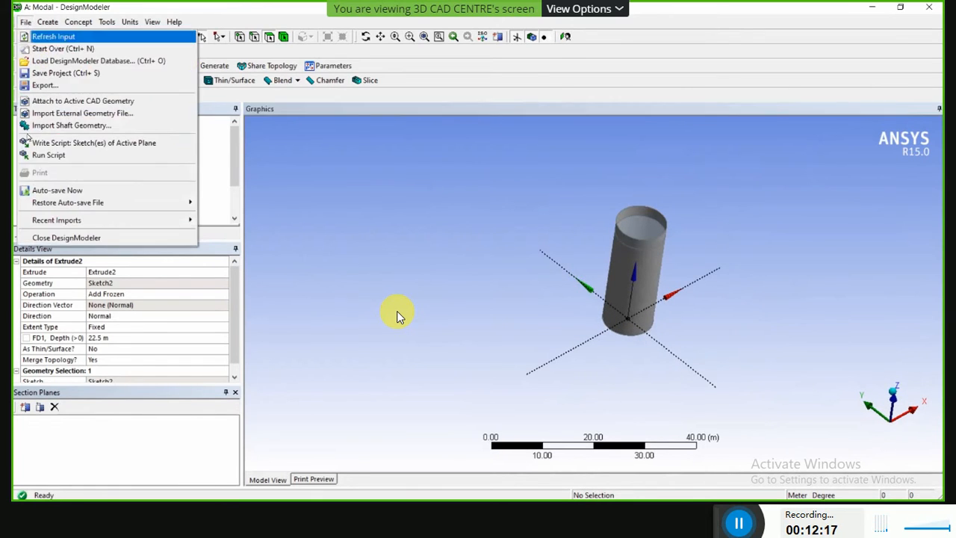
left_click(41, 238)
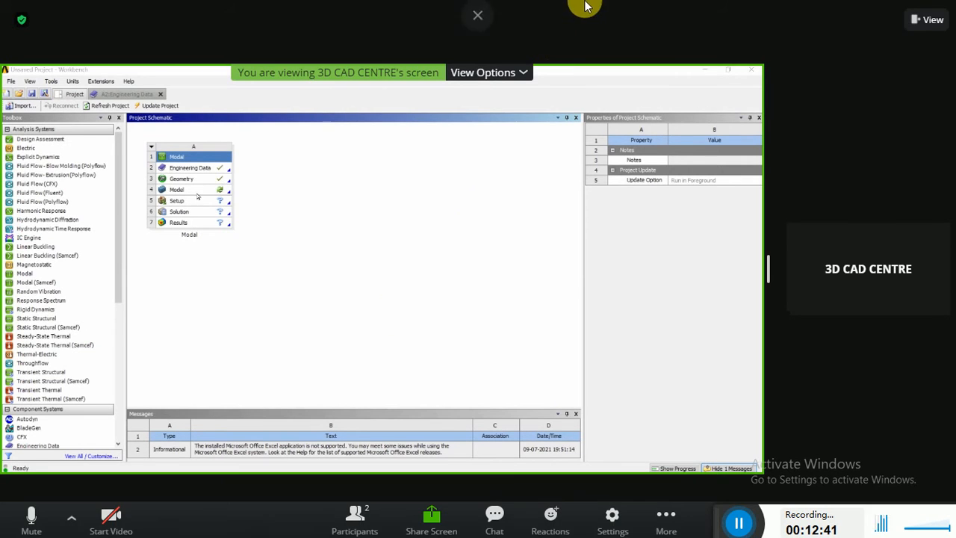
left_click(929, 20)
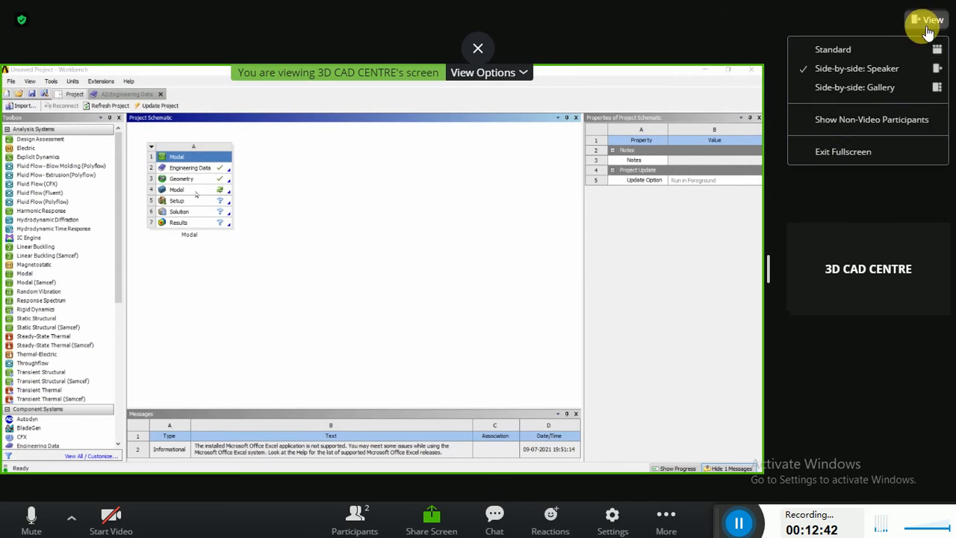
left_click(846, 152)
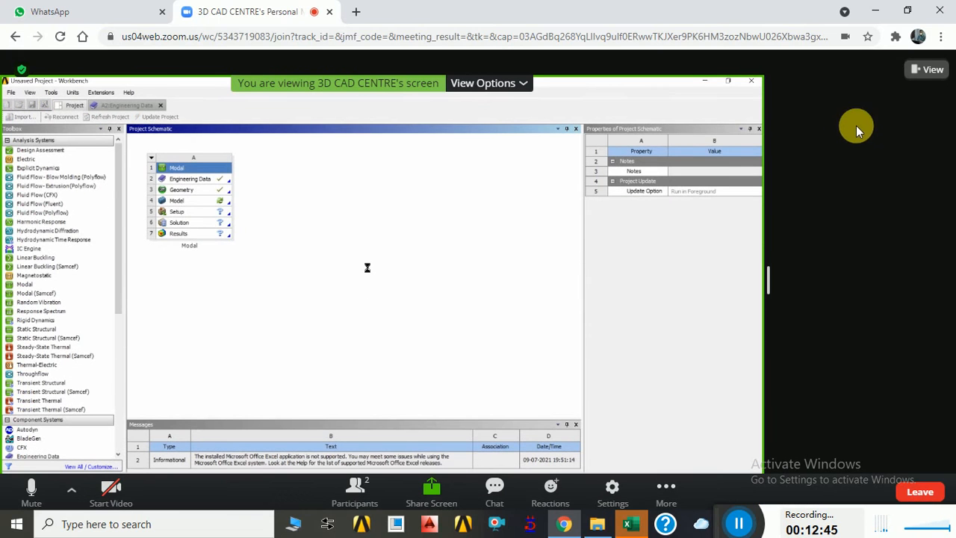
left_click(917, 69)
left_click(835, 199)
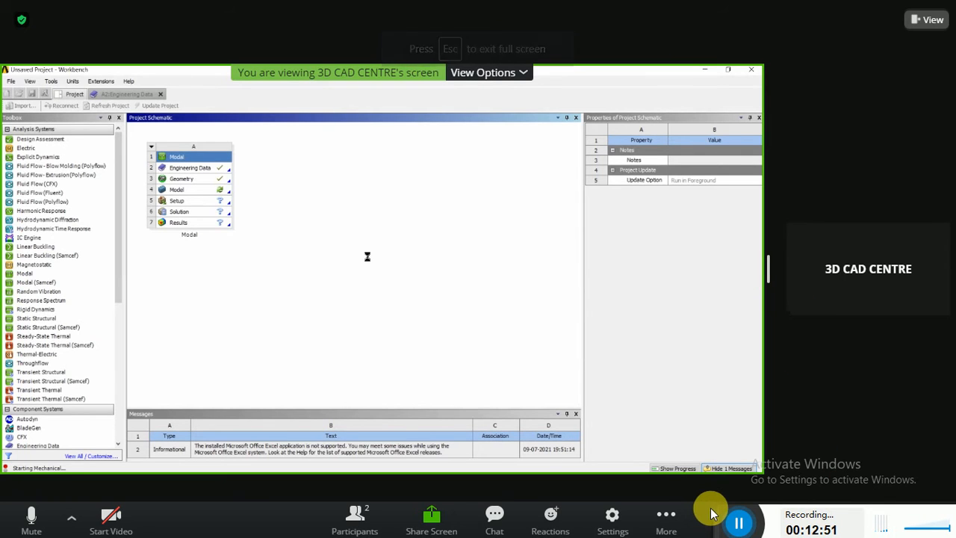
key("Escape")
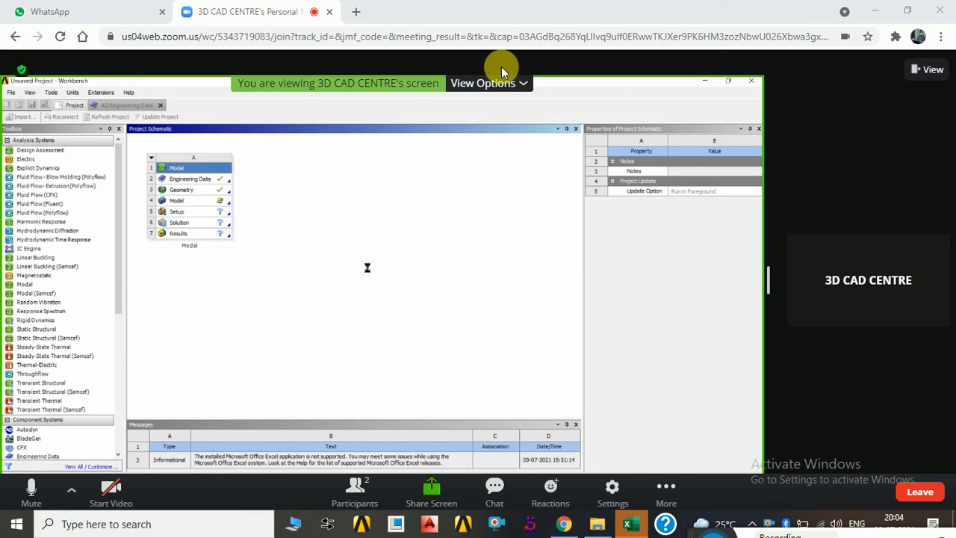
left_click(513, 86)
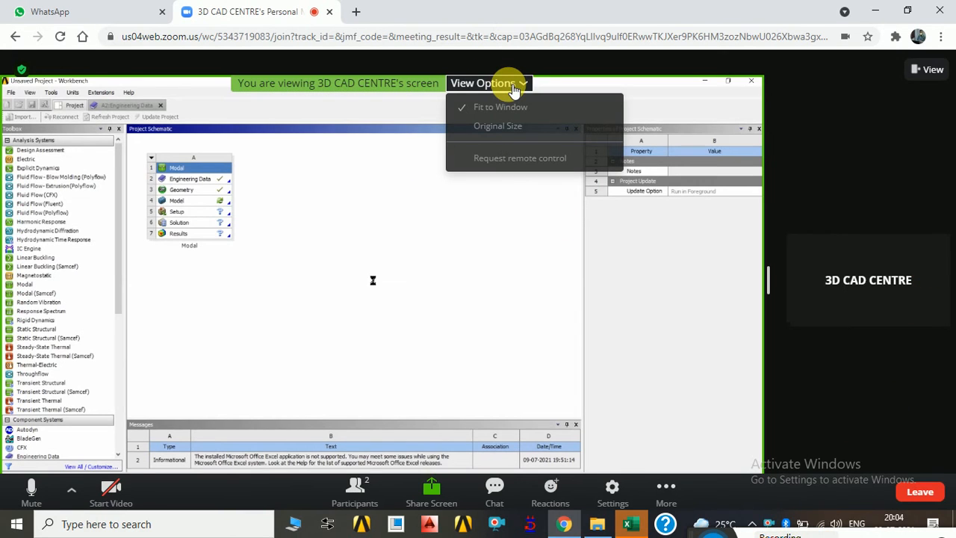
left_click(512, 85)
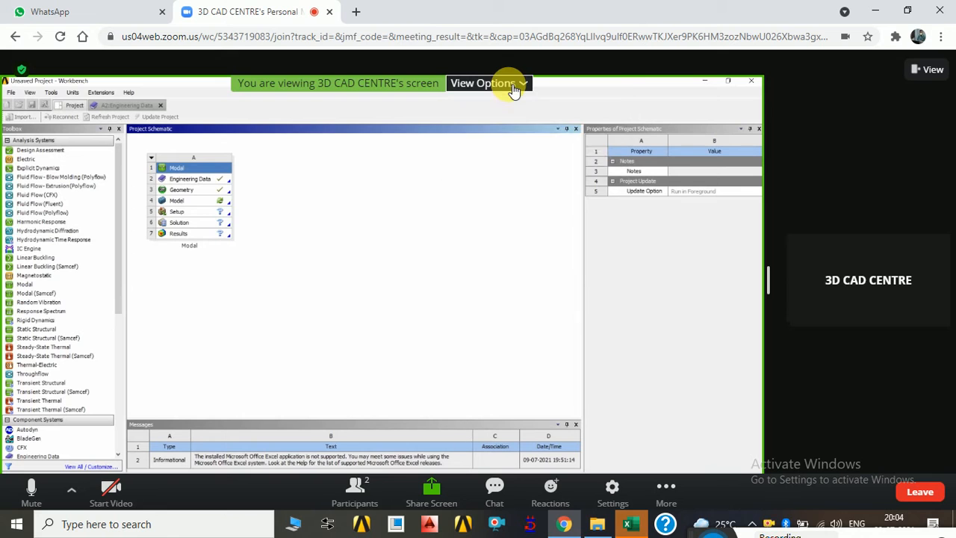
double_click(370, 256)
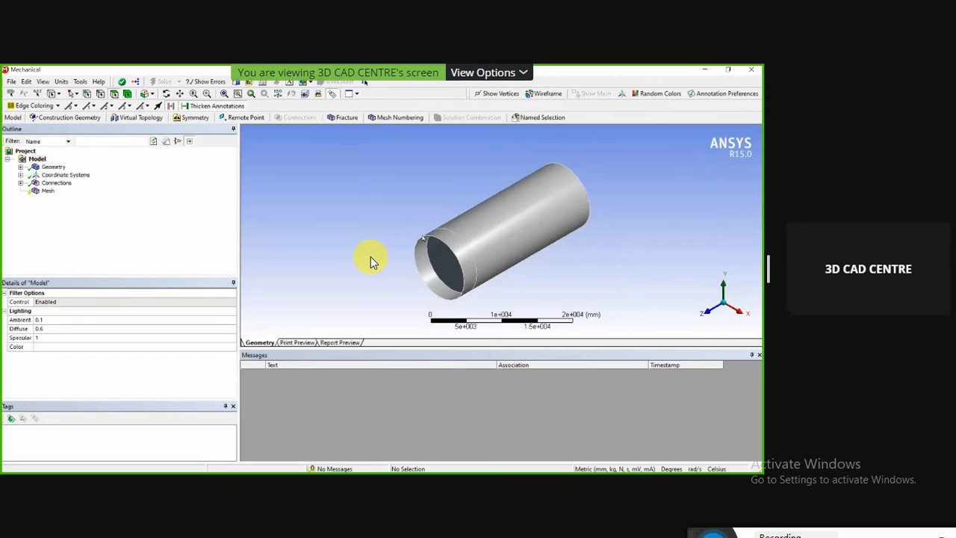
Switch the meeting view of the shared screen to the Standard layout.
left_click(508, 72)
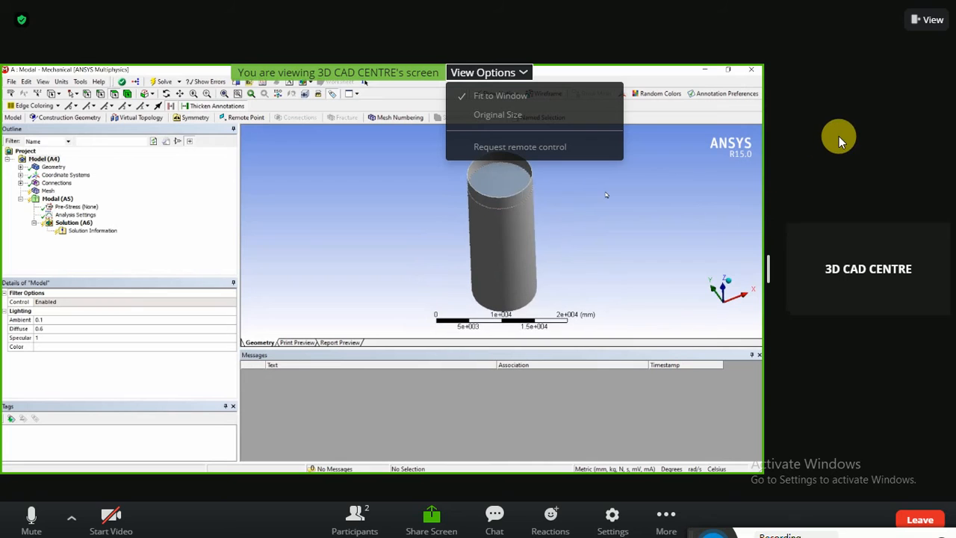
left_click(933, 21)
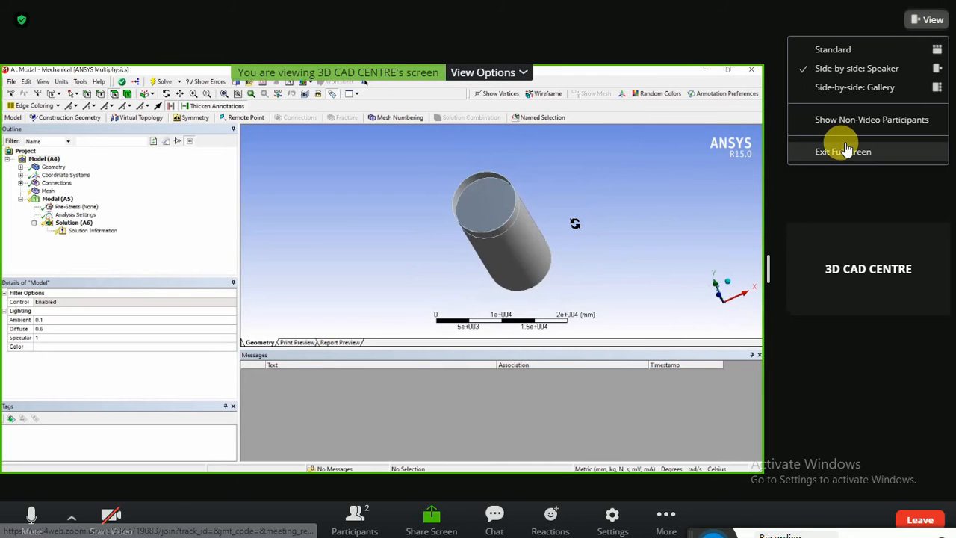
left_click(854, 51)
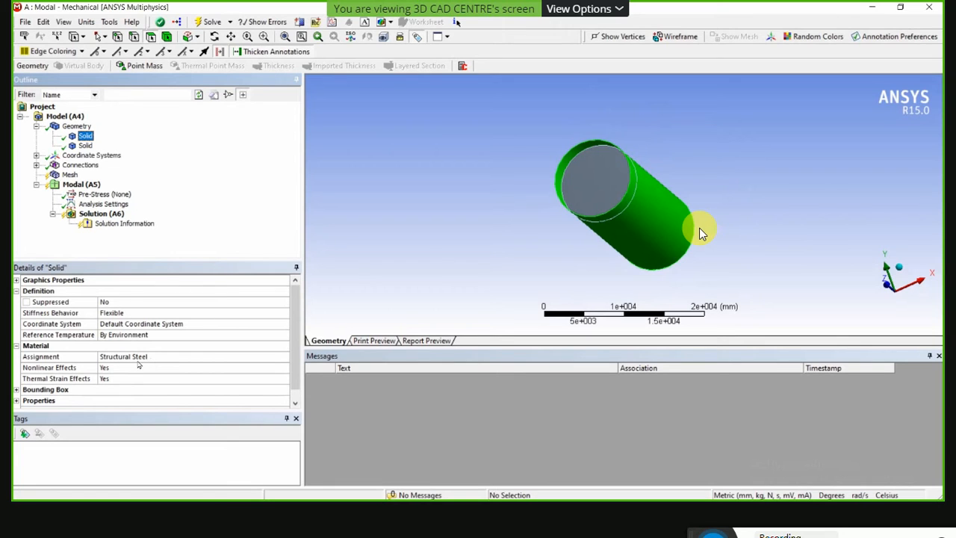
Assign the CEMENT material to the inner solid, the second body under Geometry.
left_click(80, 145)
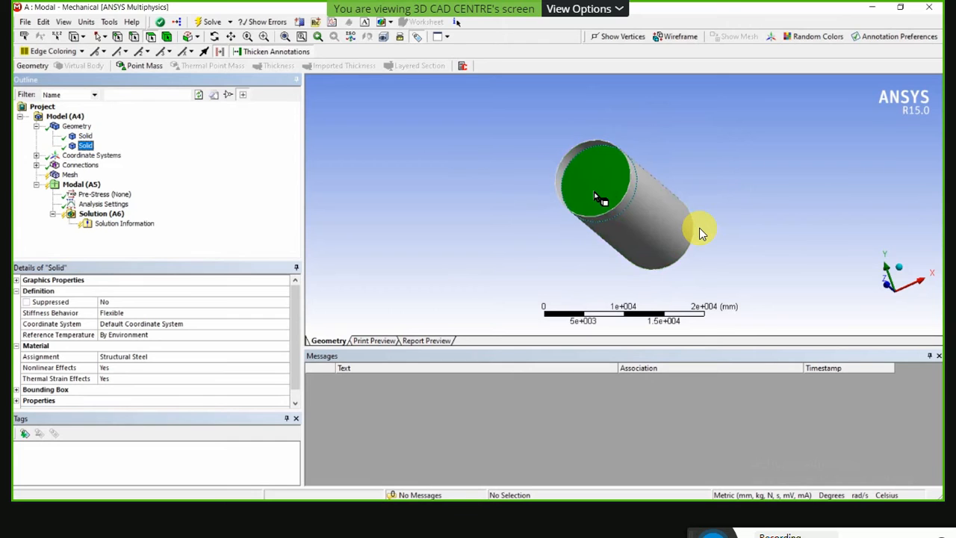
left_click(272, 358)
left_click(285, 357)
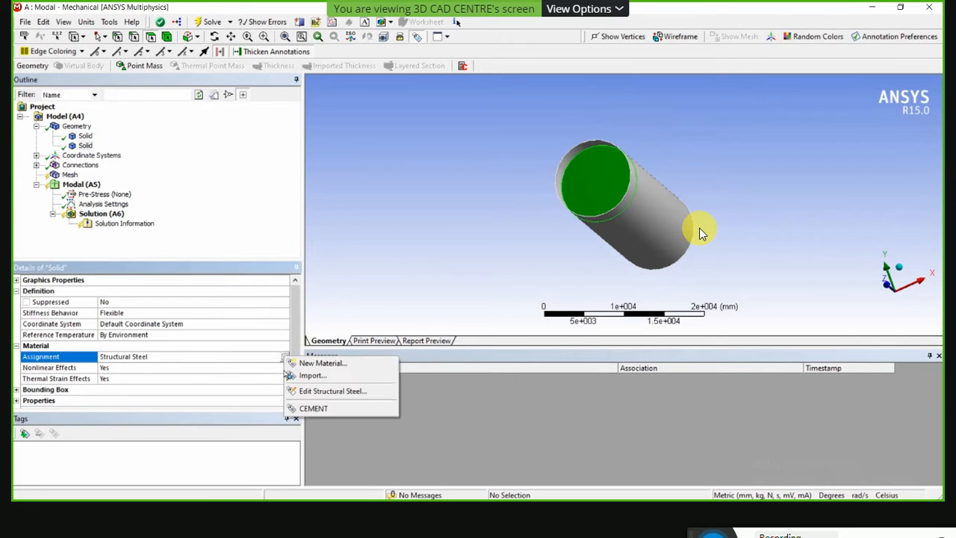
left_click(321, 409)
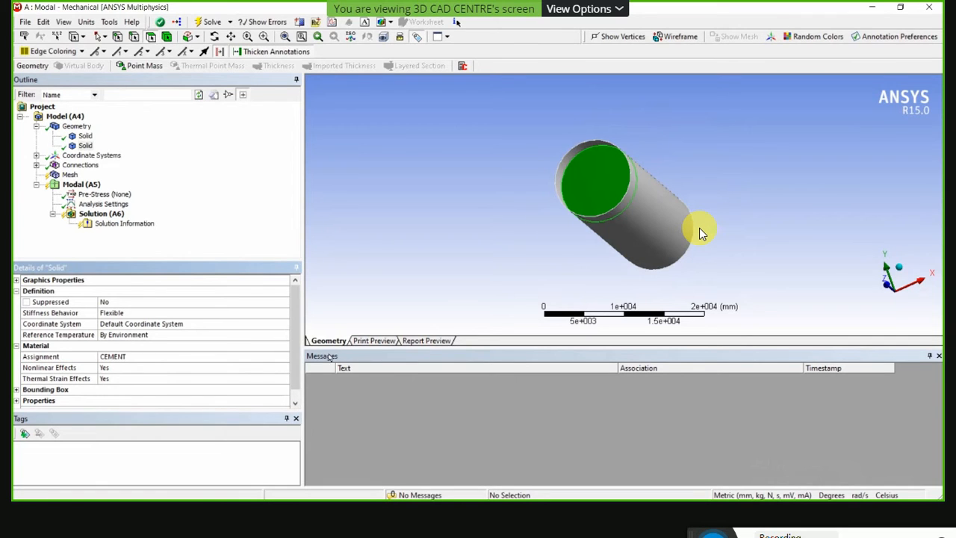
Generate the mesh for both bodies with the default mesh settings.
left_click_drag(400, 250, 419, 251)
left_click(68, 175)
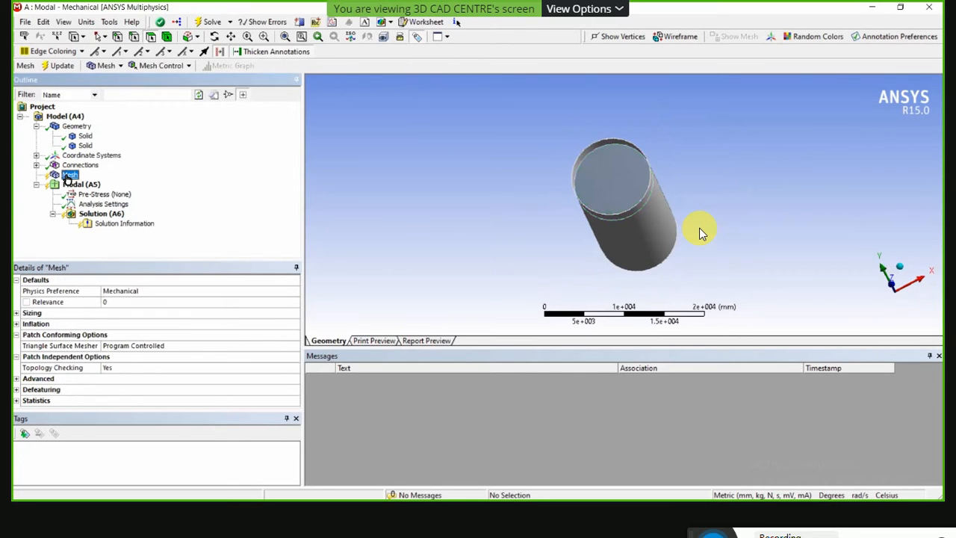
right_click(67, 177)
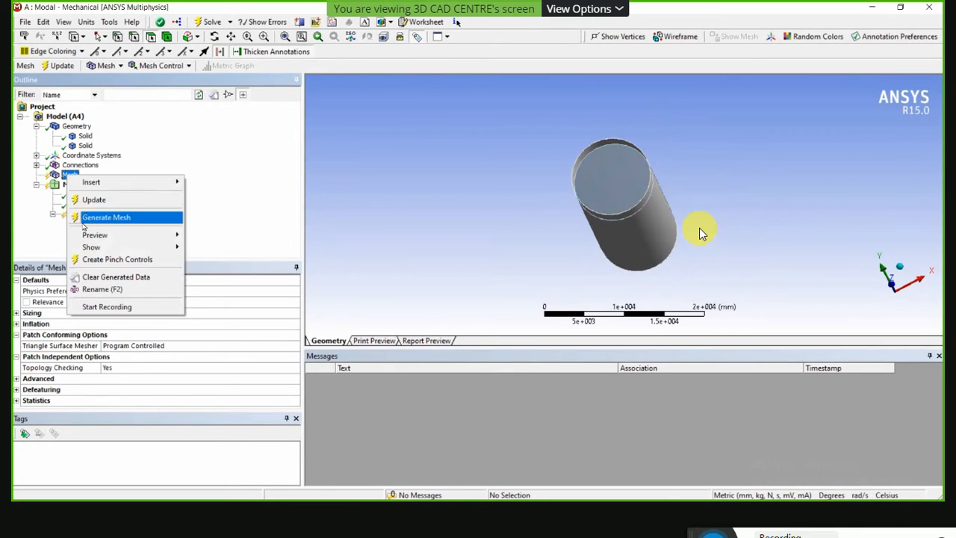
left_click(84, 216)
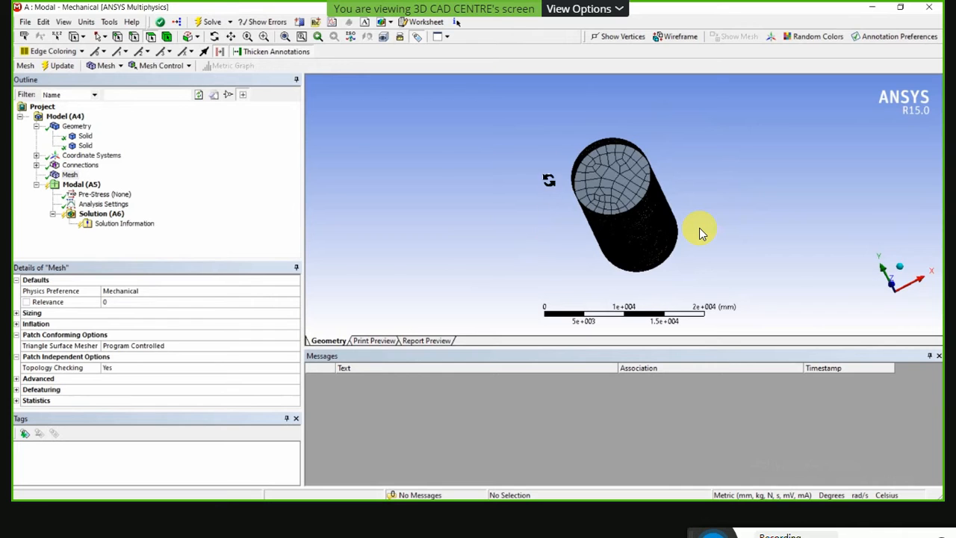
Examine the mesh on the cylinder wall up close and read its node and element statistics.
mouse_move(549, 180)
middle_mouse_down()
mouse_move(550, 163)
mouse_move(550, 187)
middle_mouse_up()
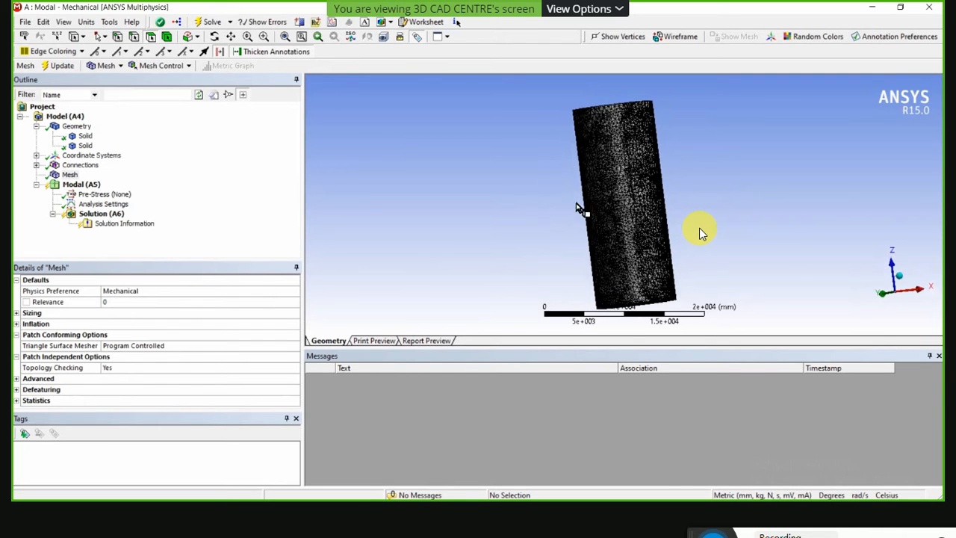
scroll(583, 213, "up", 4)
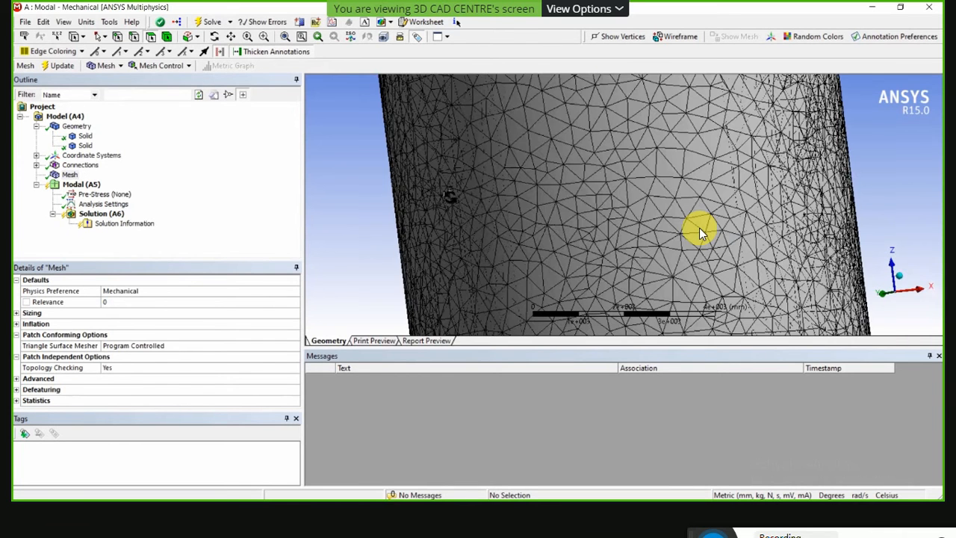
middle_click_drag(548, 217, 630, 207)
scroll(538, 281, "down", 4)
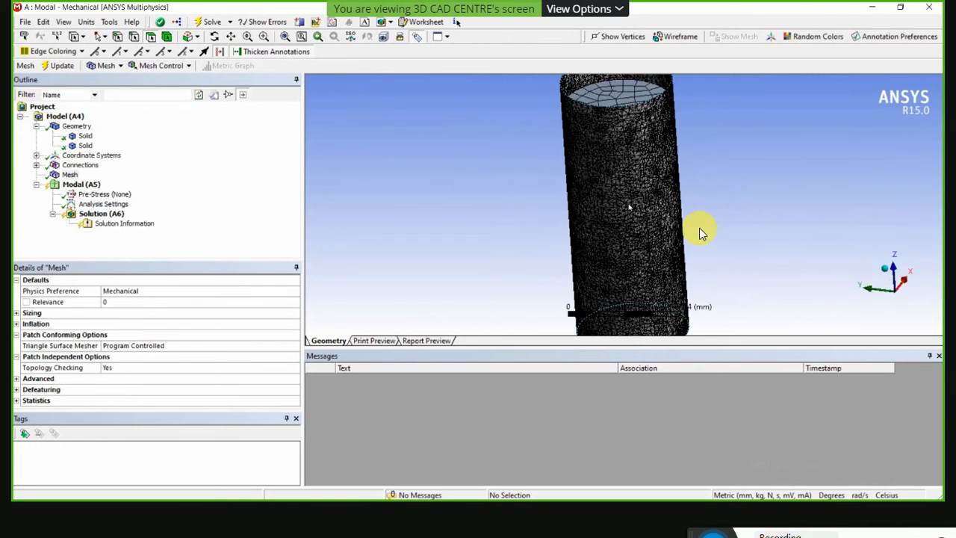
left_click(17, 401)
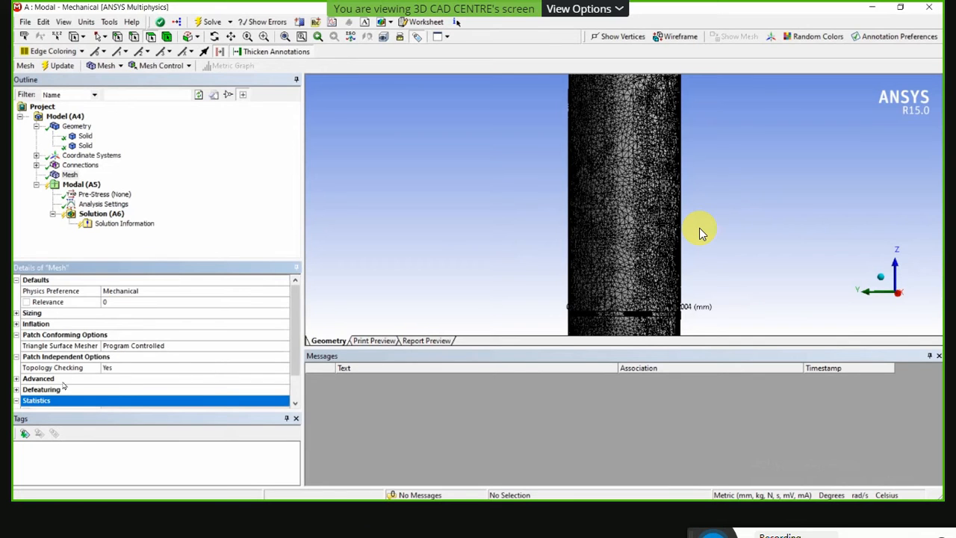
scroll(64, 385, "down", 1)
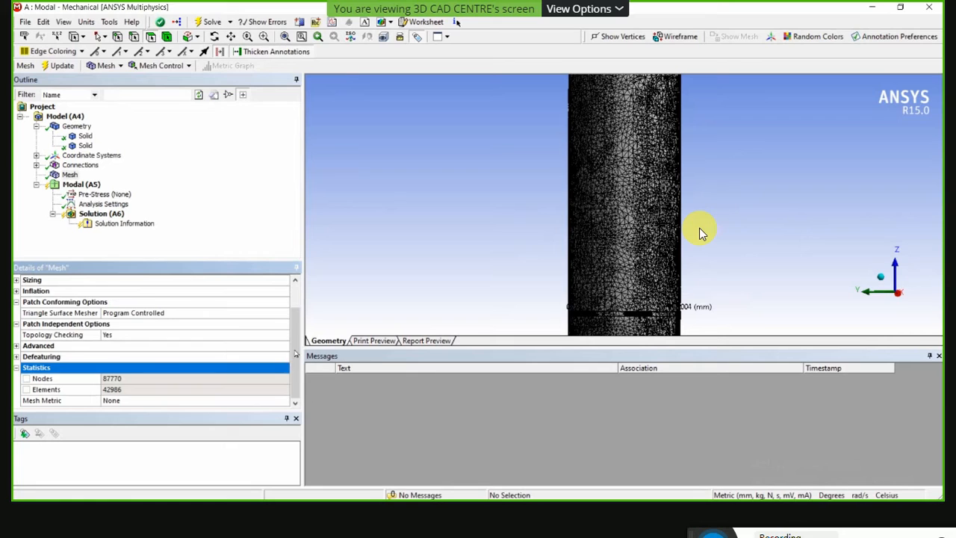
scroll(298, 284, "up", 1)
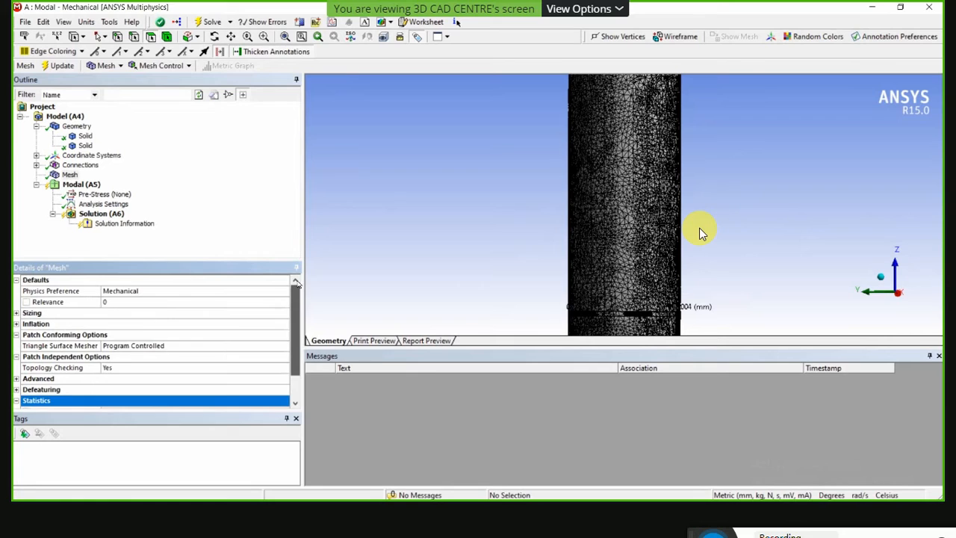
Set the mesh relevance to -100 and try to regenerate the mesh for both bodies.
left_click(153, 304)
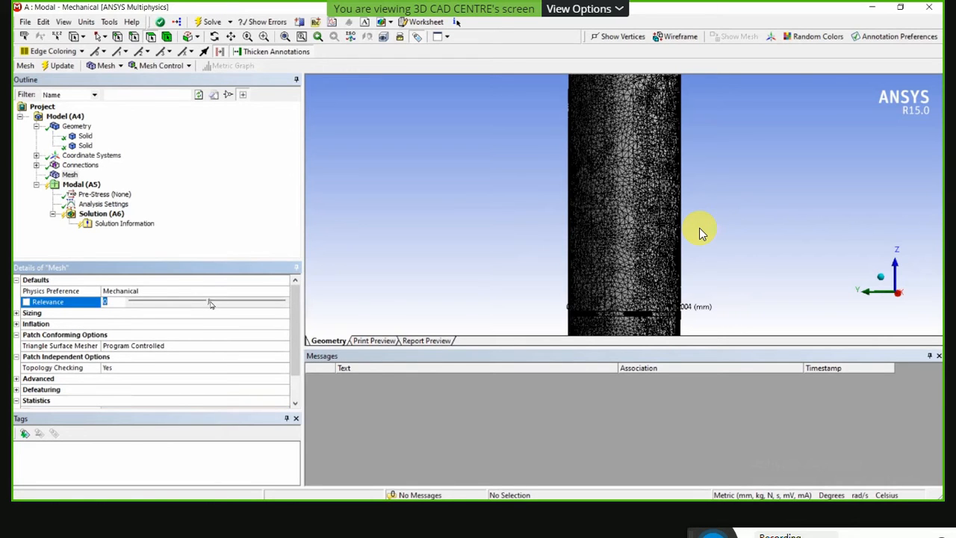
left_click_drag(211, 303, 105, 316)
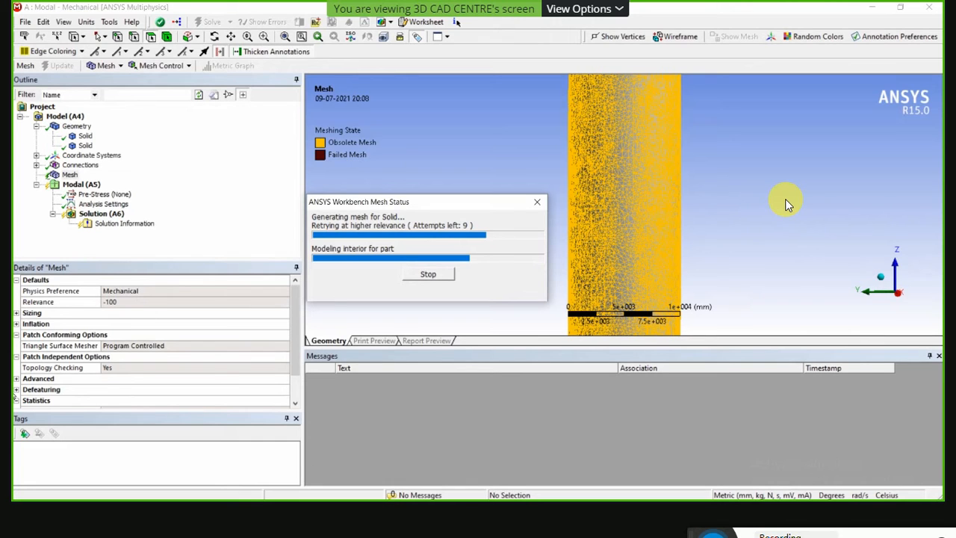
right_click(787, 206)
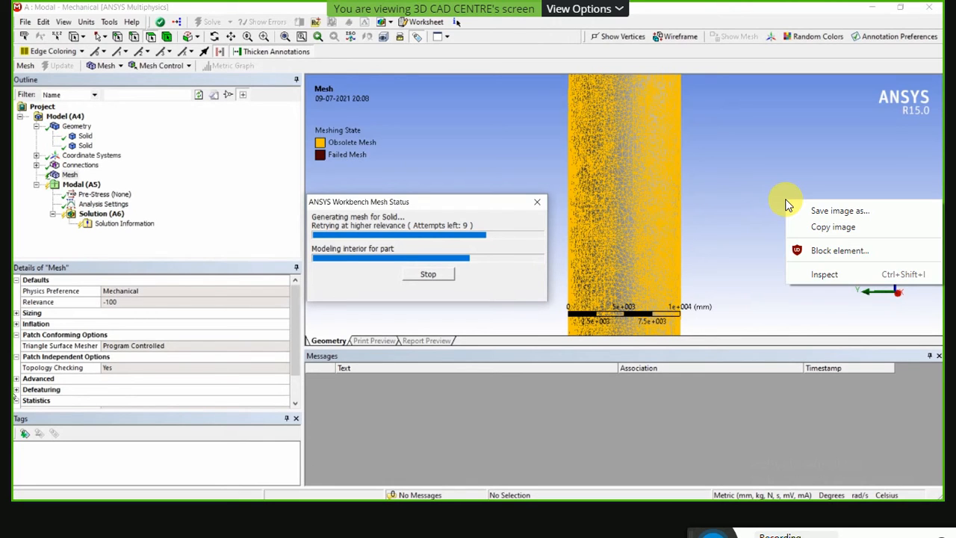
left_click(773, 123)
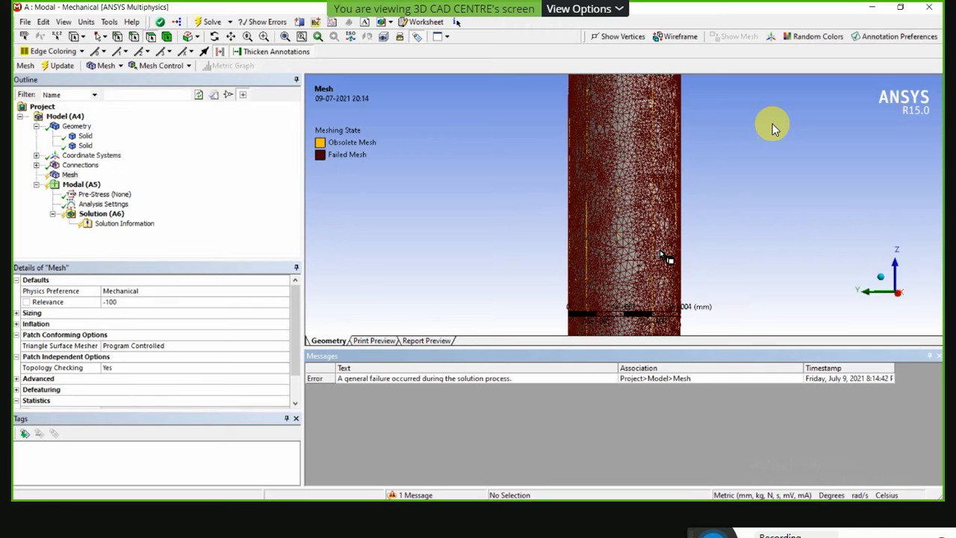
Examine the mesh on the cylinder wall and ends from several angles and up close.
scroll(640, 213, "up", 5)
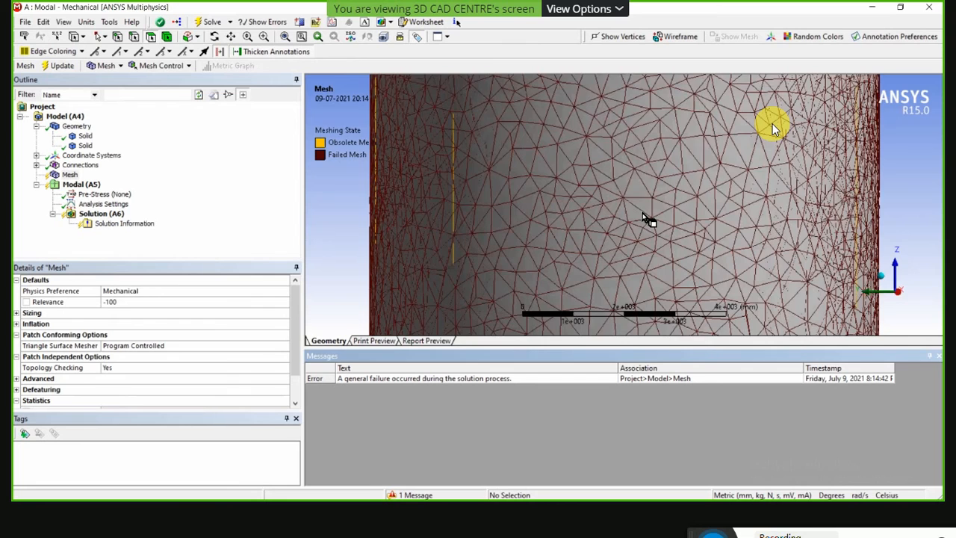
middle_click_drag(642, 217, 648, 246)
scroll(653, 197, "down", 6)
middle_click_drag(653, 196, 670, 137)
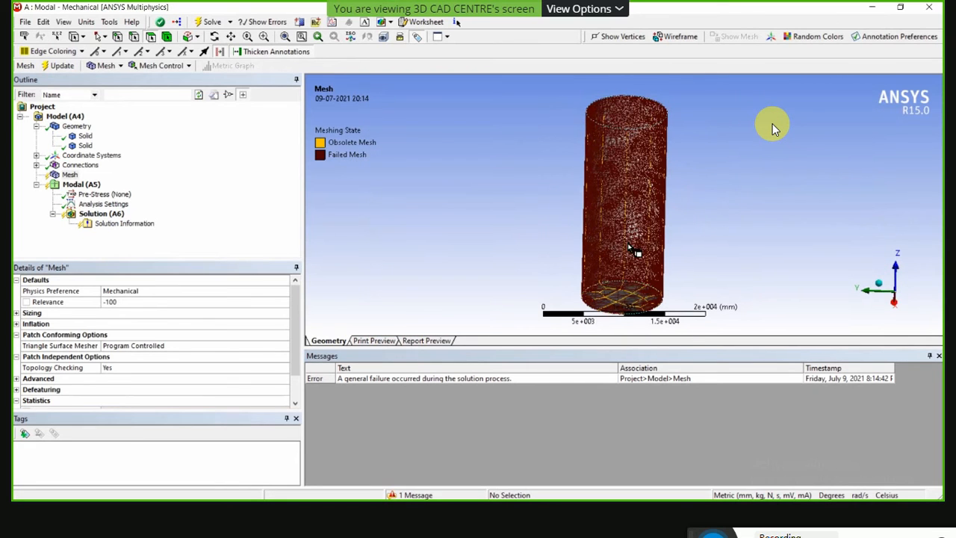
middle_click_drag(569, 256, 652, 233)
scroll(628, 195, "up", 5)
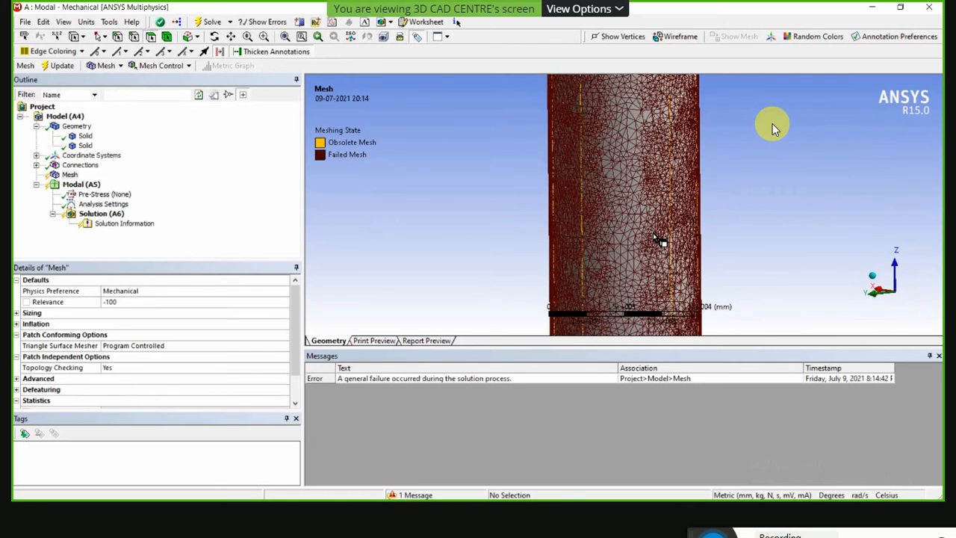
scroll(620, 236, "up", 2)
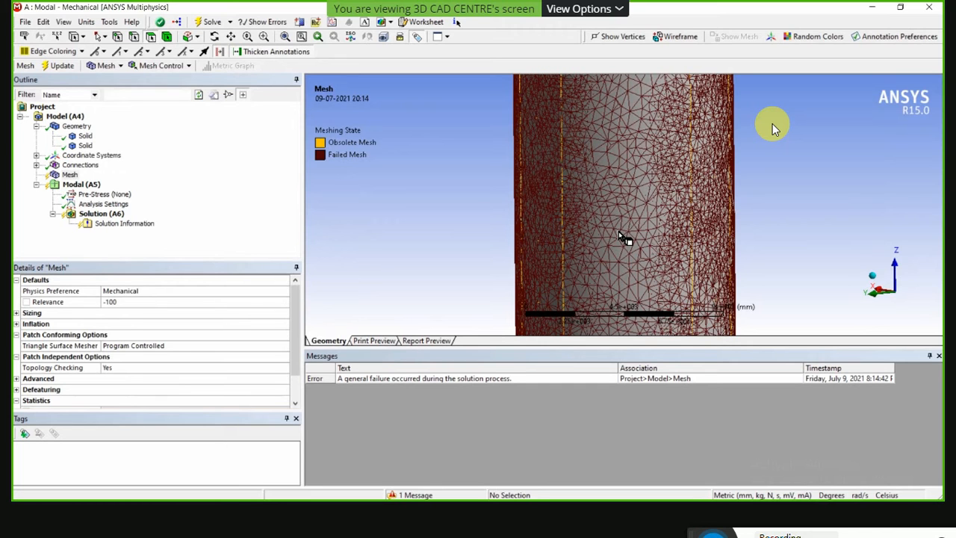
Leave the meeting's full-screen view and switch the shared screen back to FullScreen.
key("Escape")
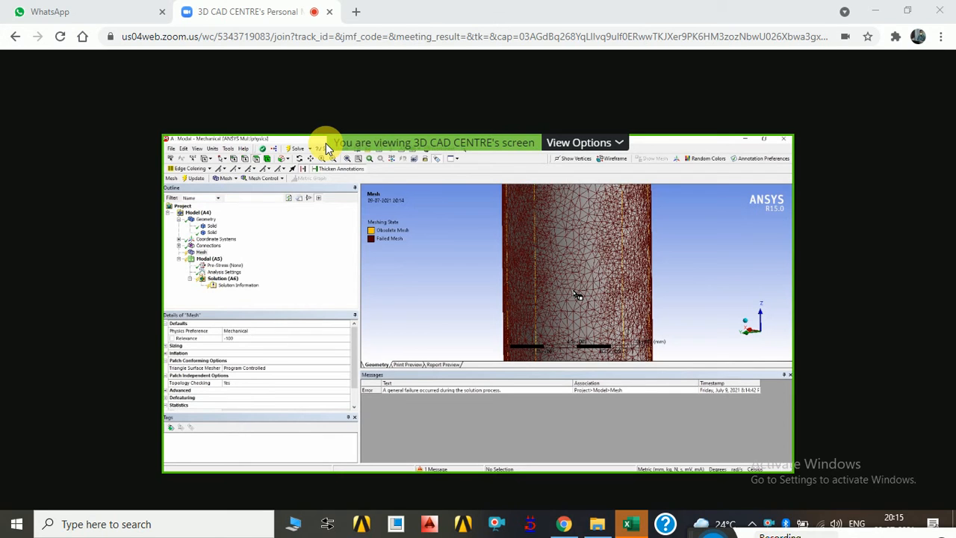
left_click(620, 143)
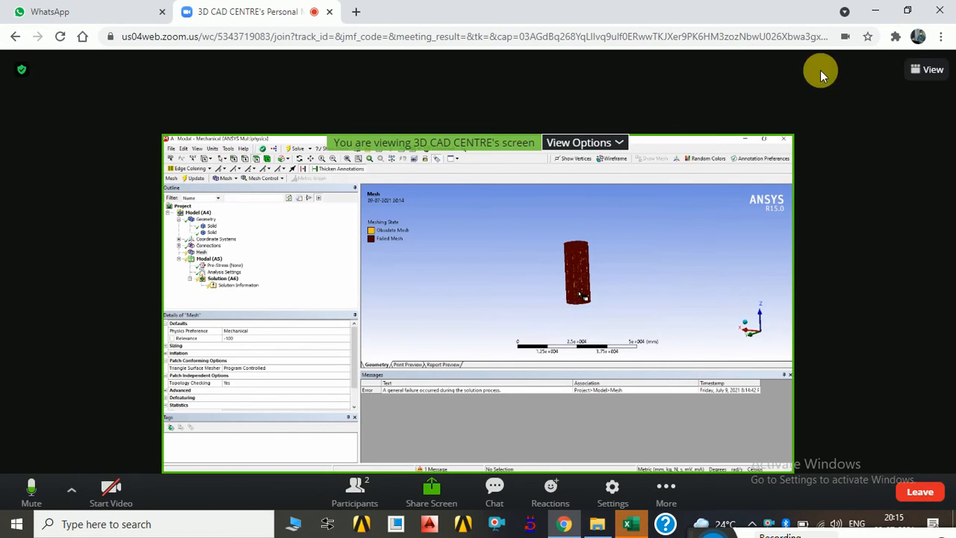
left_click(925, 70)
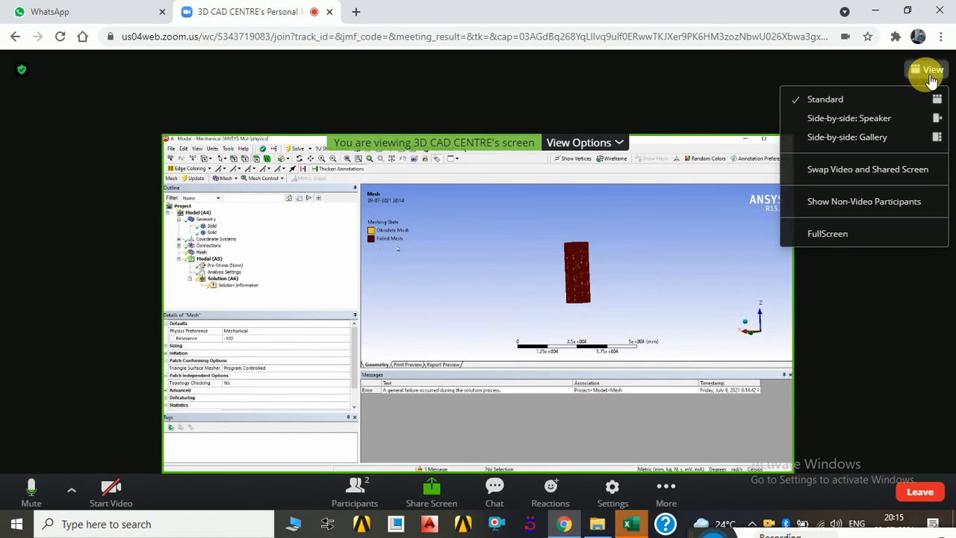
left_click(825, 234)
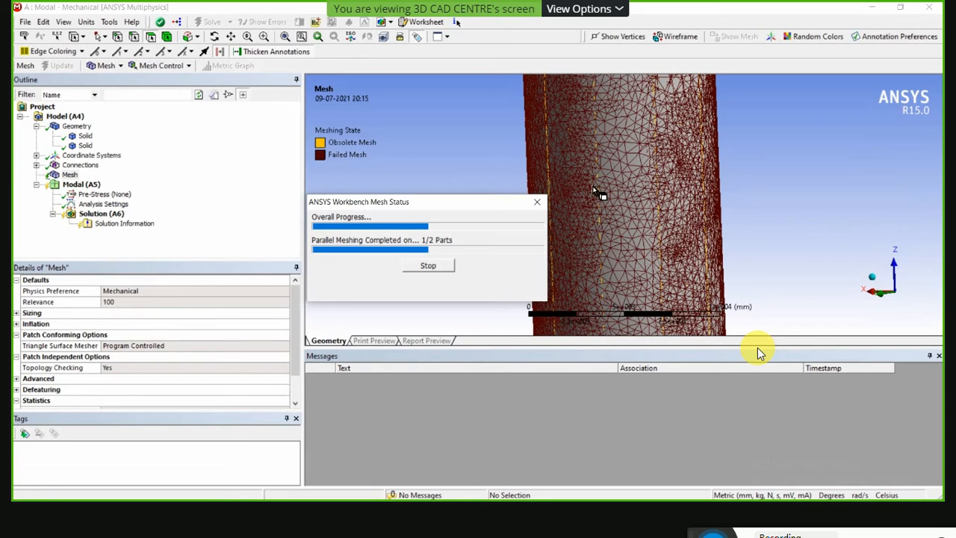
Examine the mesh generated at relevance 100 on the cylinder's wall and end face.
scroll(584, 169, "up", 3)
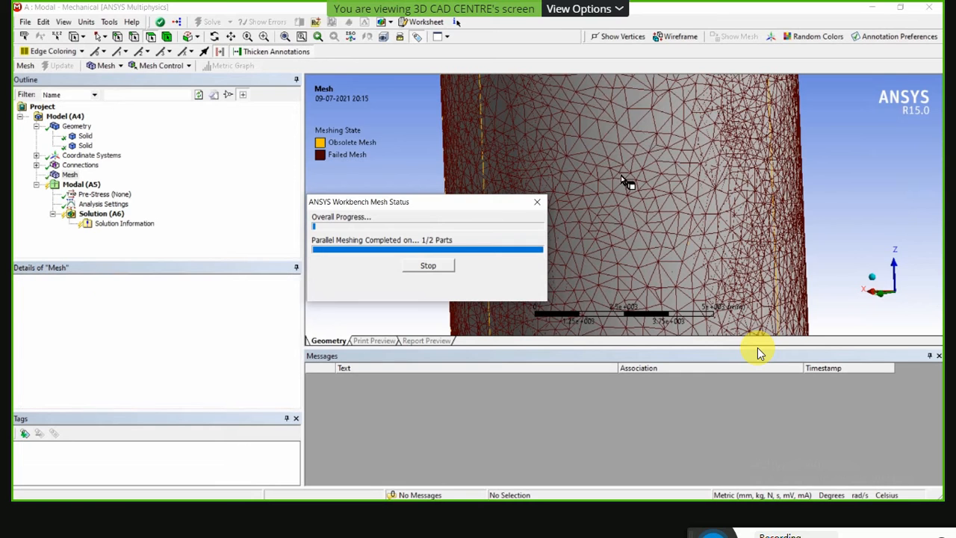
scroll(634, 216, "up", 2)
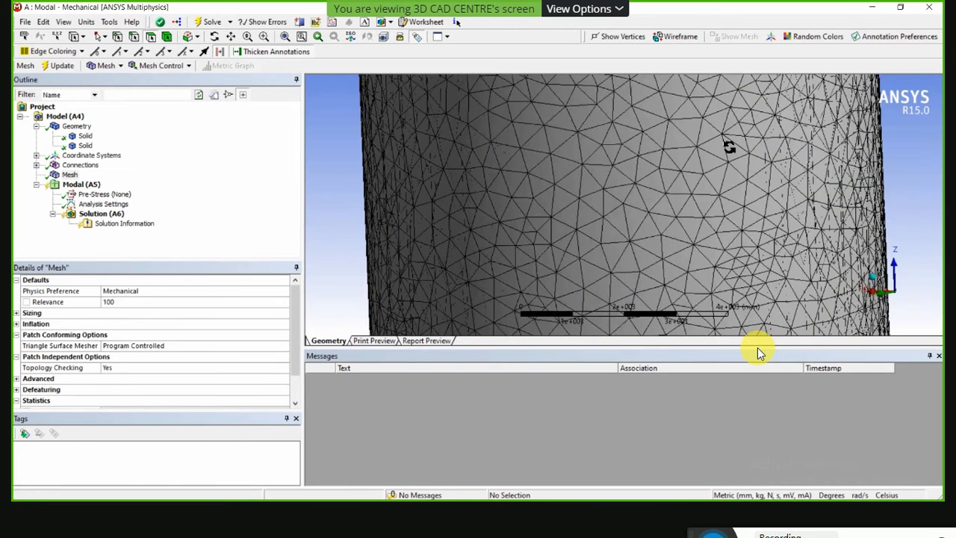
scroll(728, 147, "down", 6)
middle_click_drag(664, 169, 646, 187)
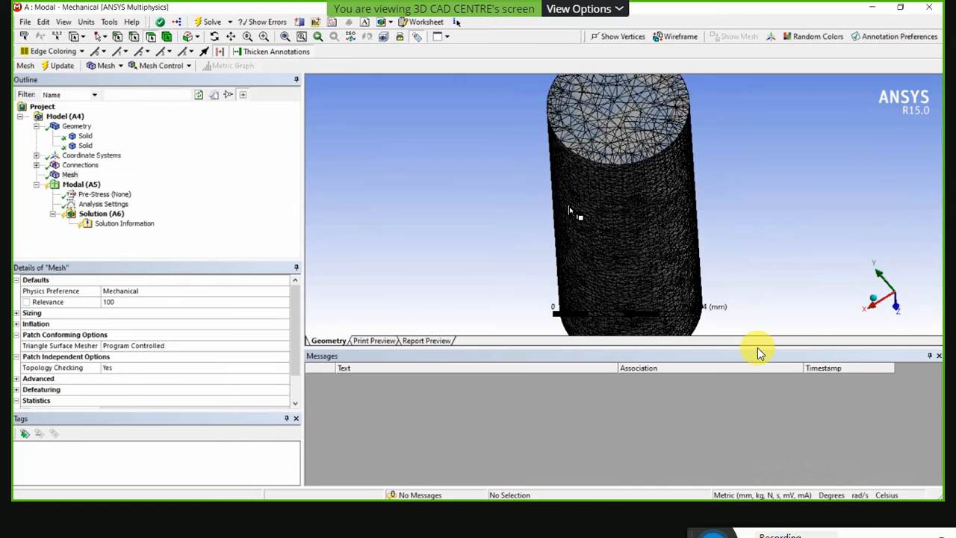
middle_click_drag(568, 210, 572, 211)
scroll(590, 216, "up", 2)
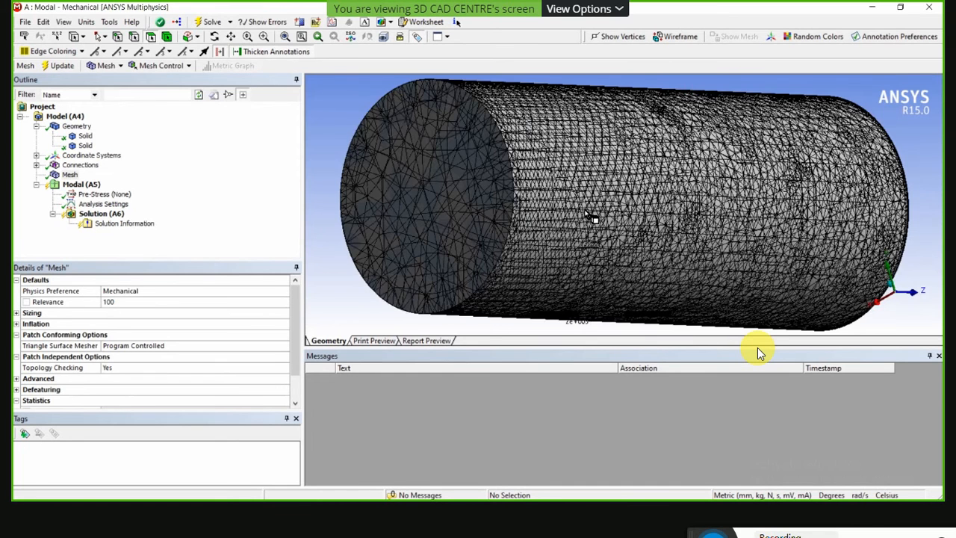
scroll(592, 218, "up", 4)
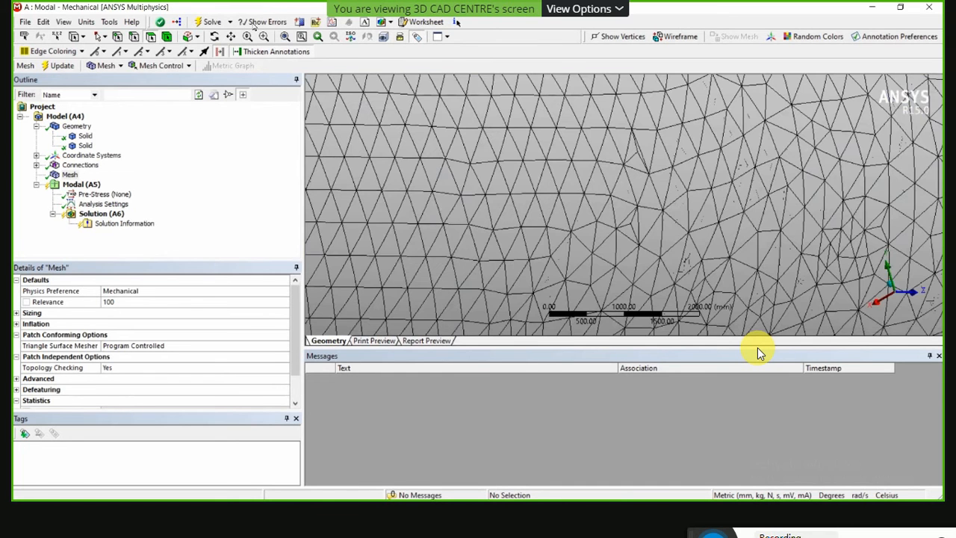
Cut the meshed cylinder with a diagonal section plane and show whole elements along the cut.
scroll(592, 217, "down", 6)
left_click(300, 23)
left_click_drag(711, 102, 526, 289)
middle_click_drag(572, 248, 535, 197)
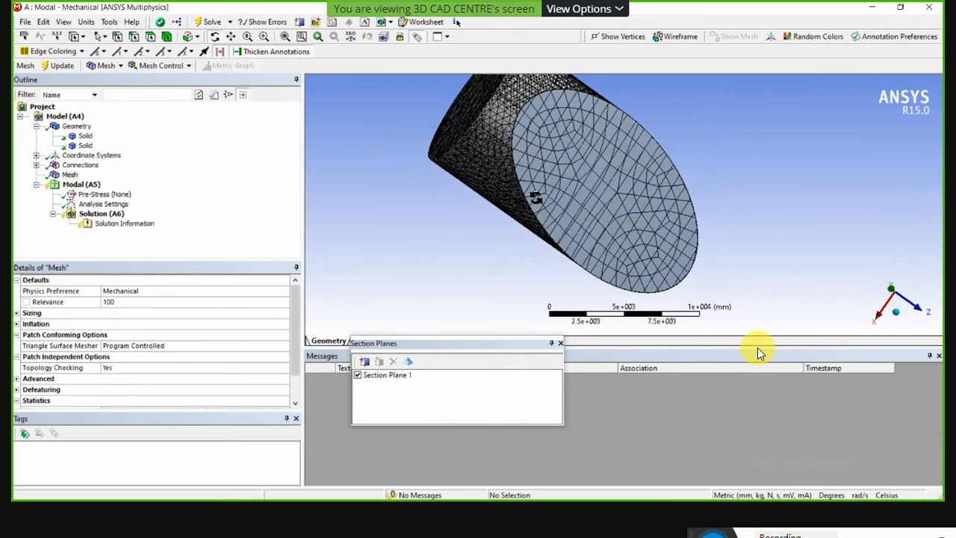
left_click(409, 362)
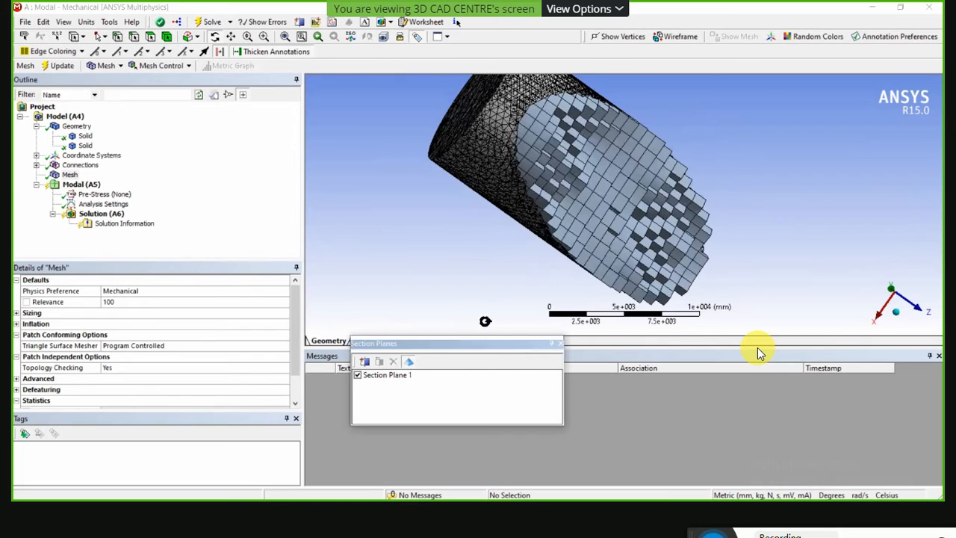
middle_click_drag(530, 261, 617, 202)
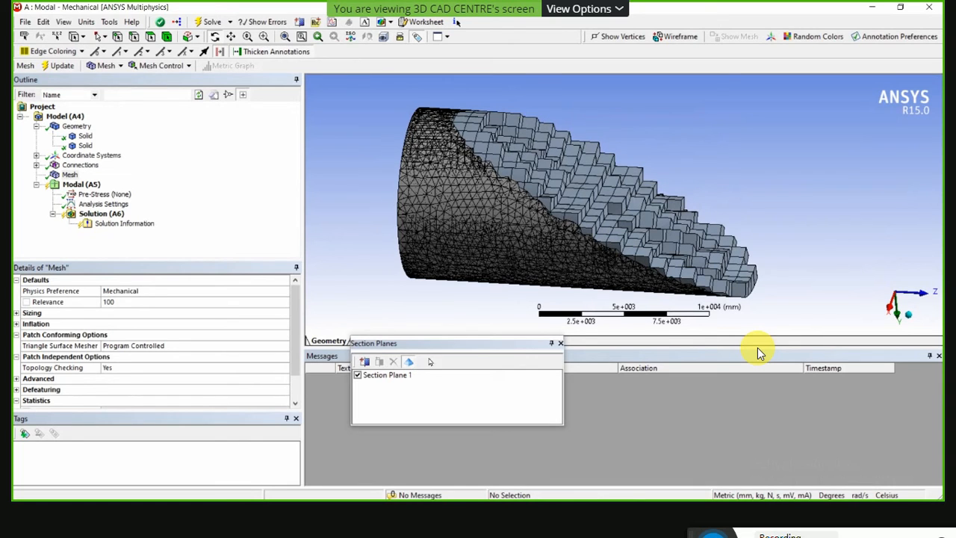
Delete Section Plane 1 to restore the full meshed cylinder.
left_click(381, 375)
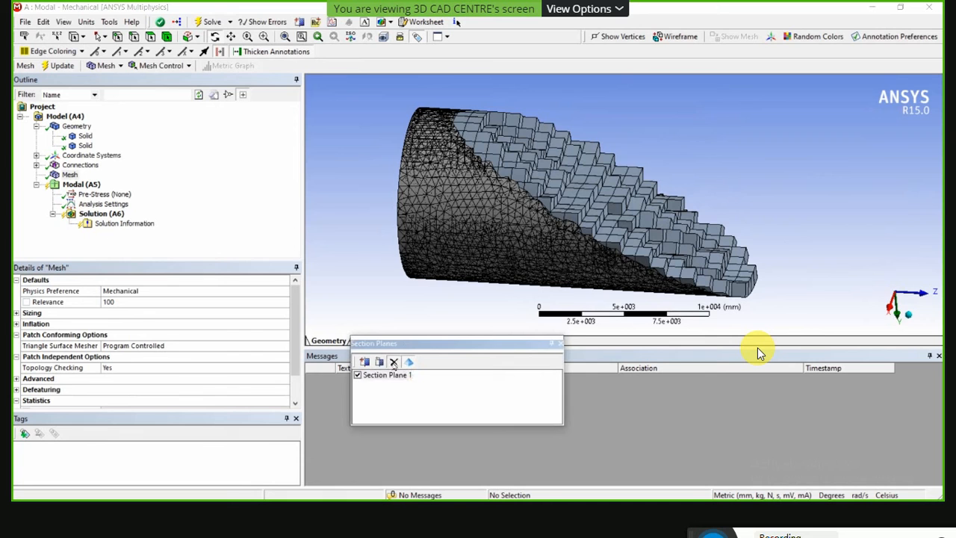
left_click(394, 362)
left_click_drag(538, 197, 783, 197)
scroll(559, 190, "down", 8)
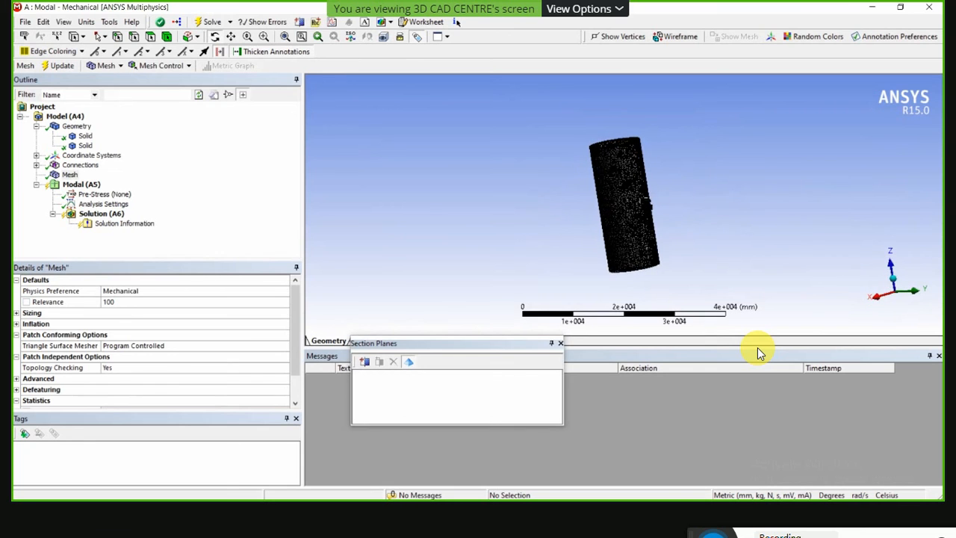
left_click_drag(648, 201, 655, 207)
Review the details of the Modal (A5) analysis and its Pre-Stress environment.
left_click(76, 188)
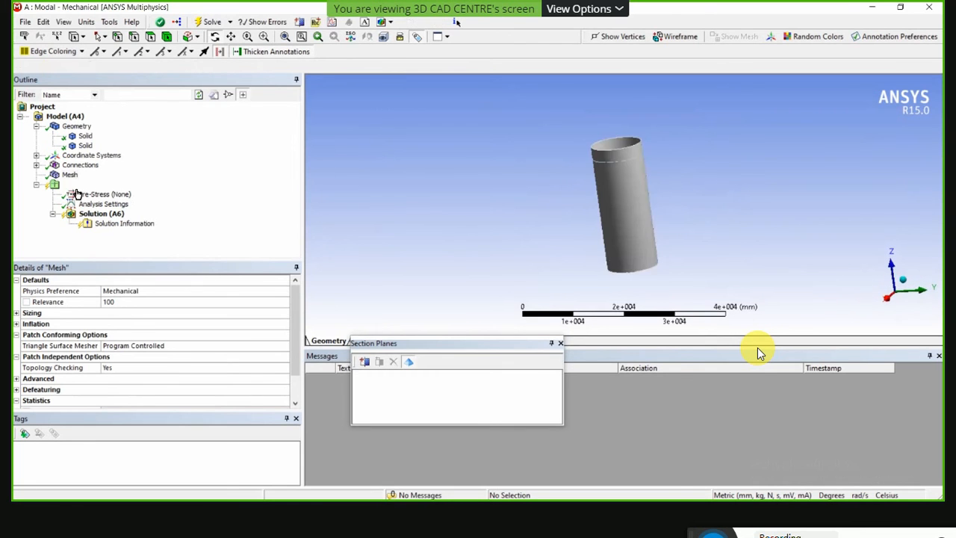
middle_click_drag(523, 194, 590, 181)
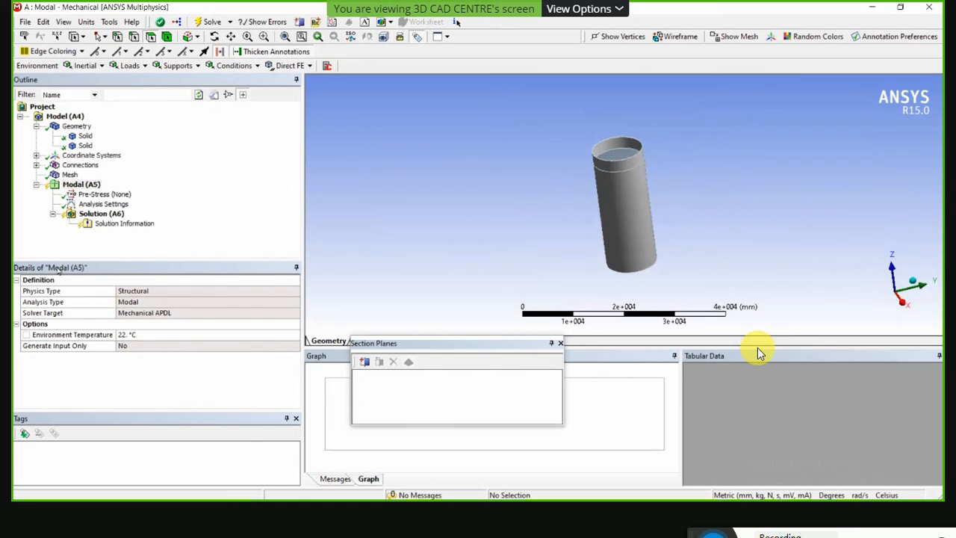
left_click(105, 195)
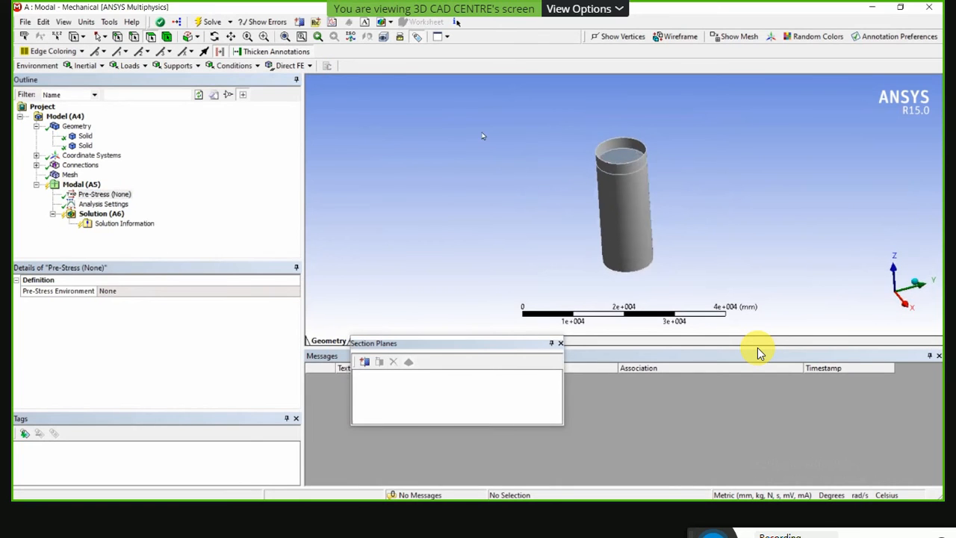
middle_click_drag(482, 136, 513, 113)
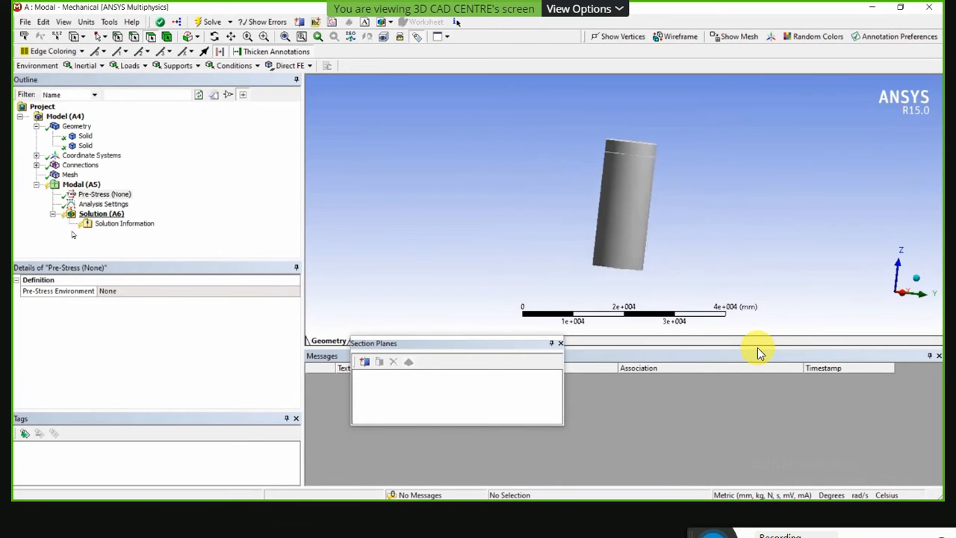
left_click(97, 198)
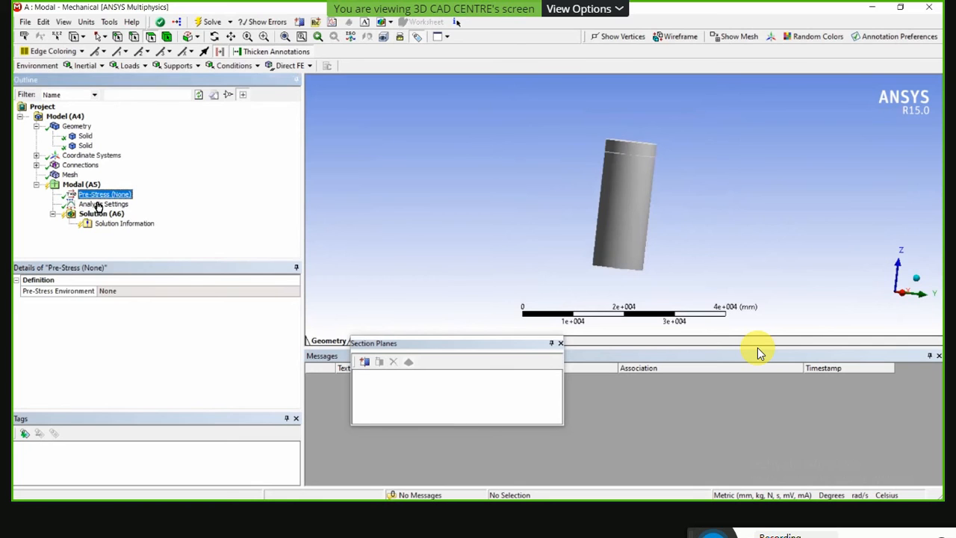
Set Max Modes to Find to 8 in the modal Analysis Settings.
left_click(98, 203)
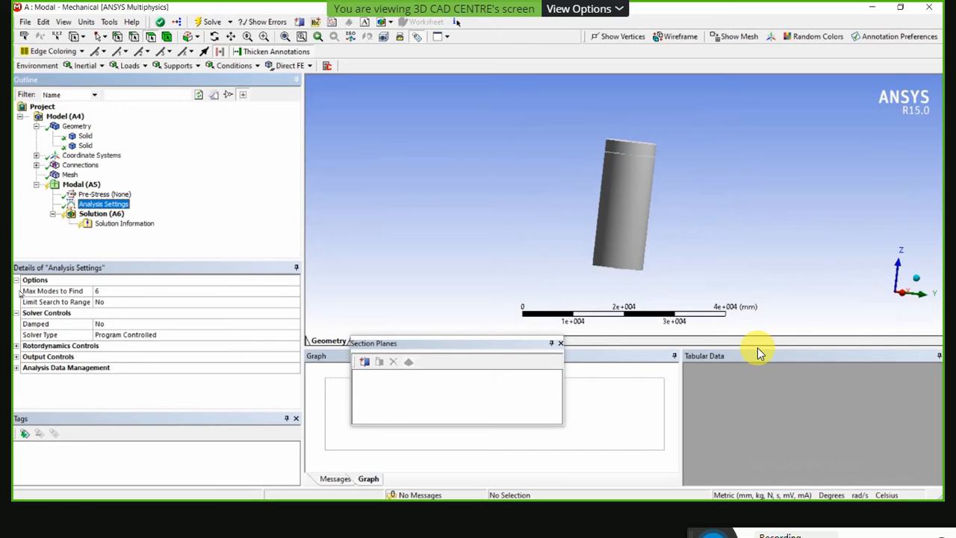
middle_click_drag(649, 124, 609, 170)
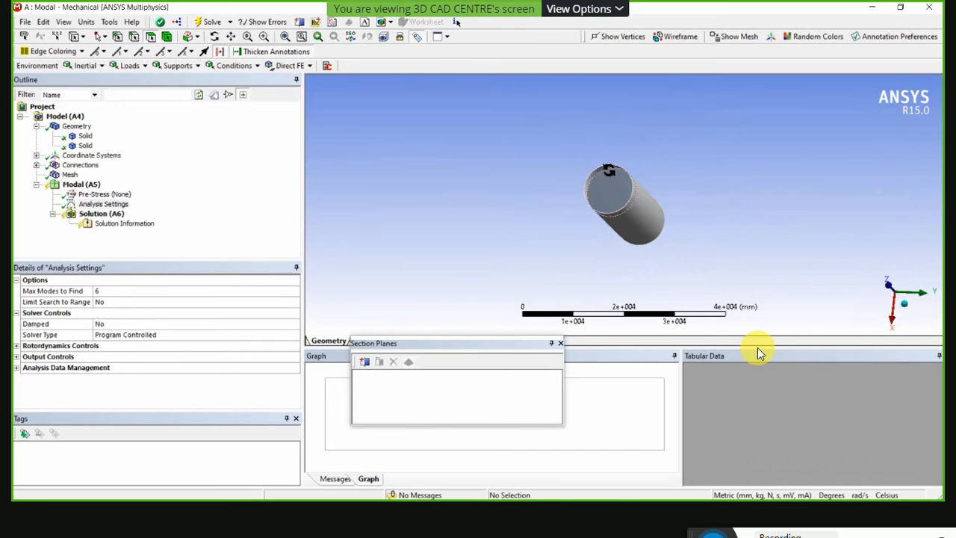
scroll(598, 205, "up", 2)
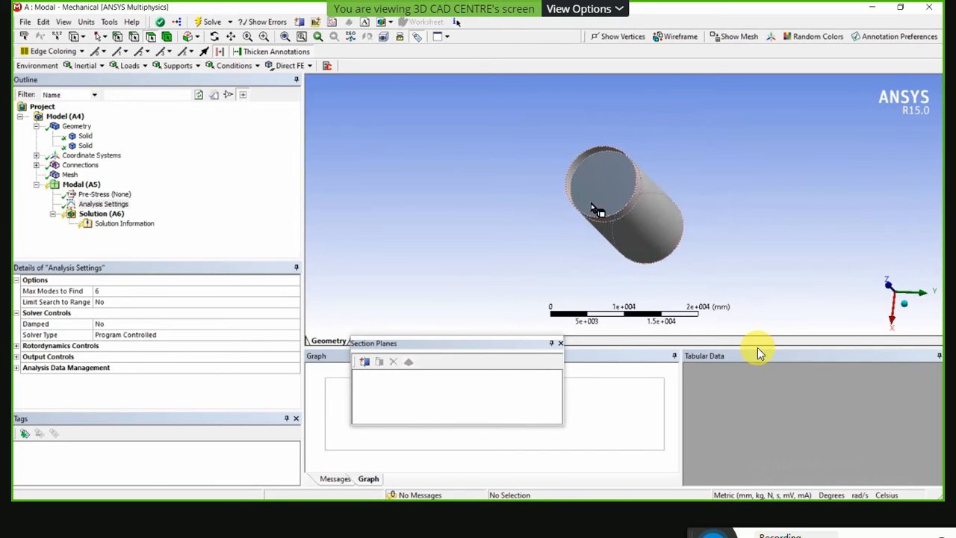
middle_click_drag(590, 203, 605, 183)
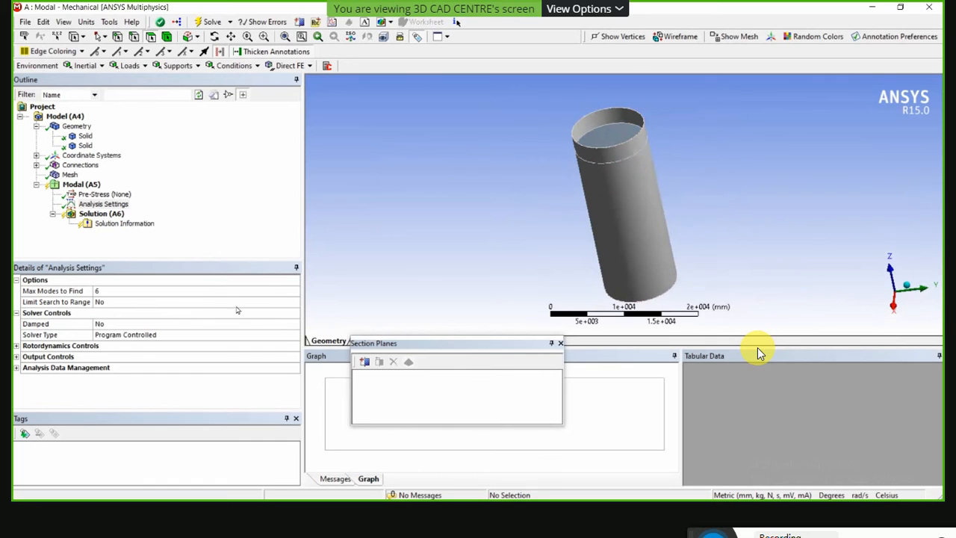
left_click(138, 294)
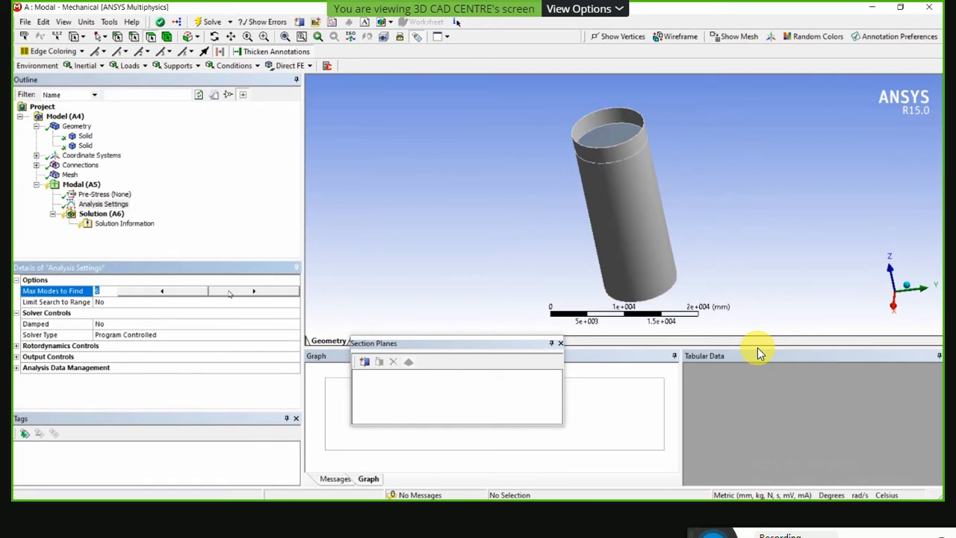
type("8")
key("Return")
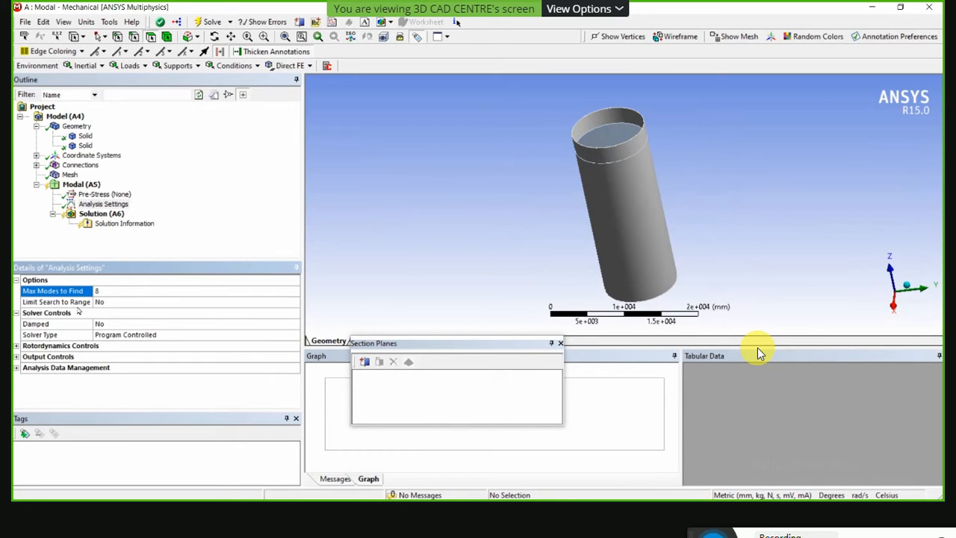
Set Limit Search to Range to Yes in the modal Analysis Settings.
left_click(119, 303)
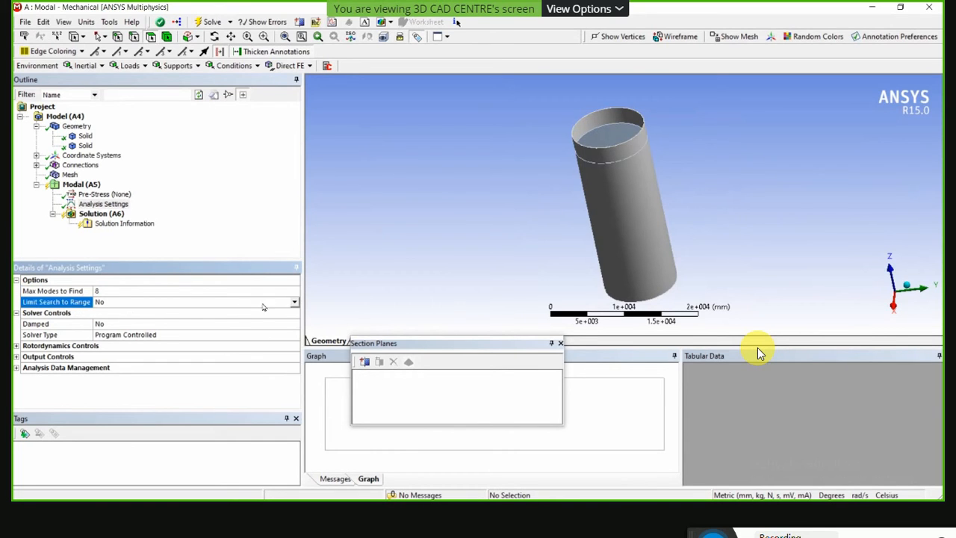
left_click(294, 301)
left_click(207, 328)
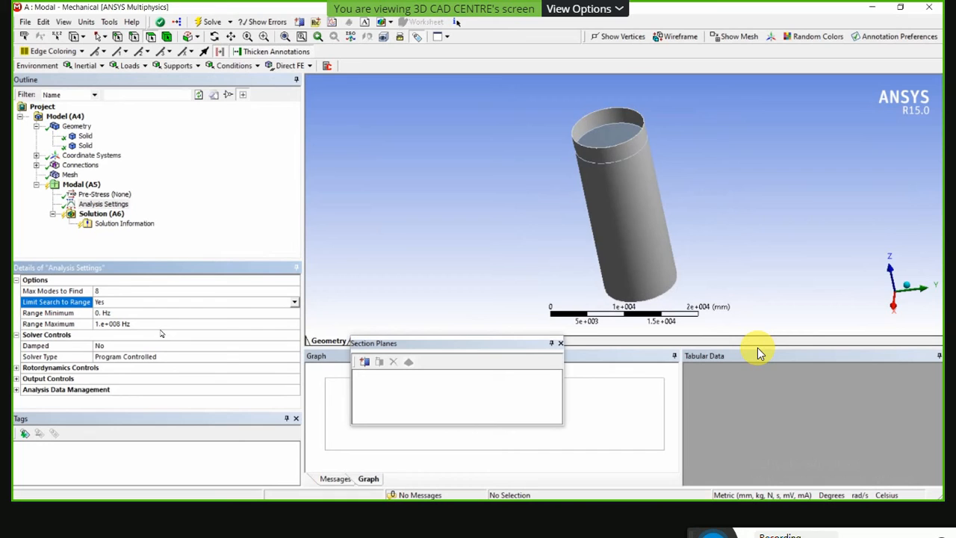
Set Limit Search to Range back to No in the modal Analysis Settings.
left_click(295, 302)
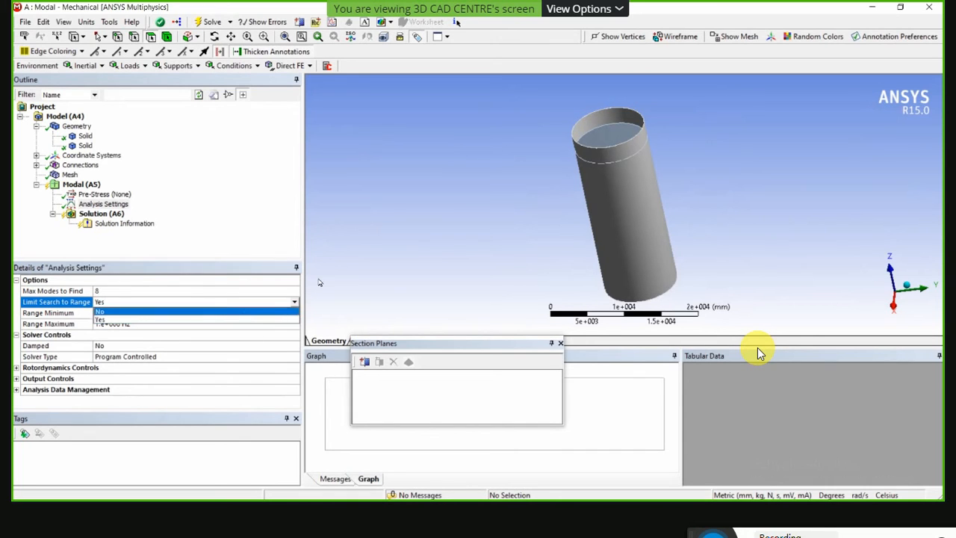
left_click(284, 312)
Add a Fixed Support to the modal analysis, scoped to the circular bottom face of the cylinder.
middle_click_drag(377, 272, 498, 247)
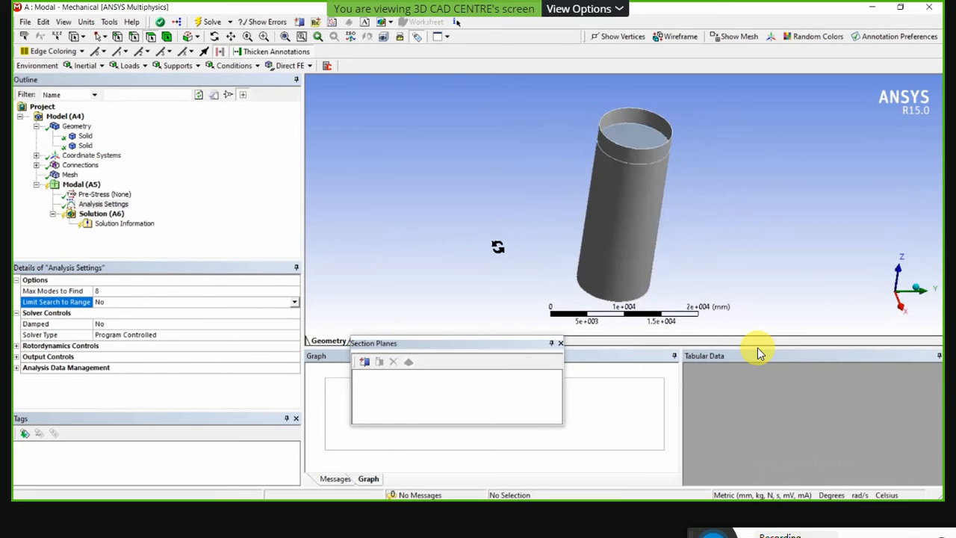
middle_click_drag(438, 252, 586, 203)
scroll(588, 207, "down", 2)
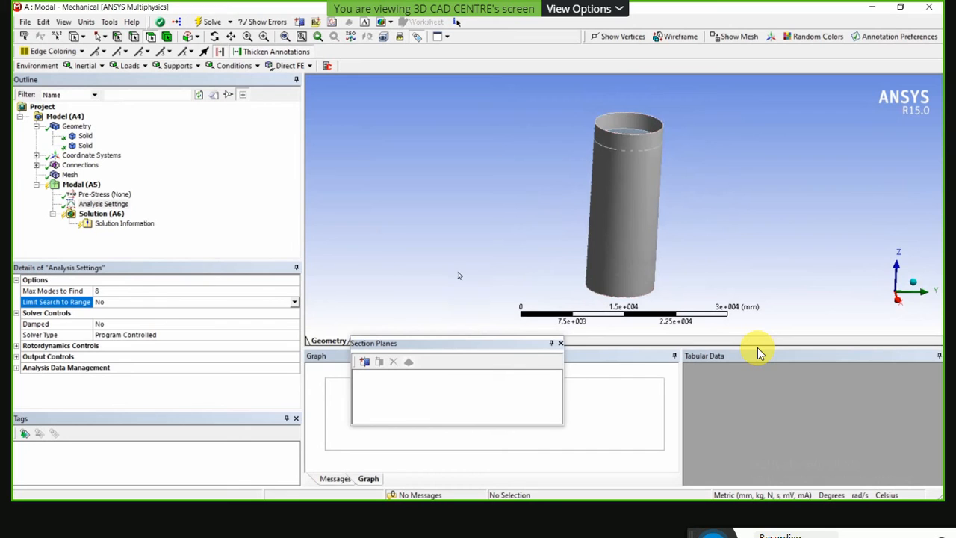
middle_click_drag(571, 262, 621, 233)
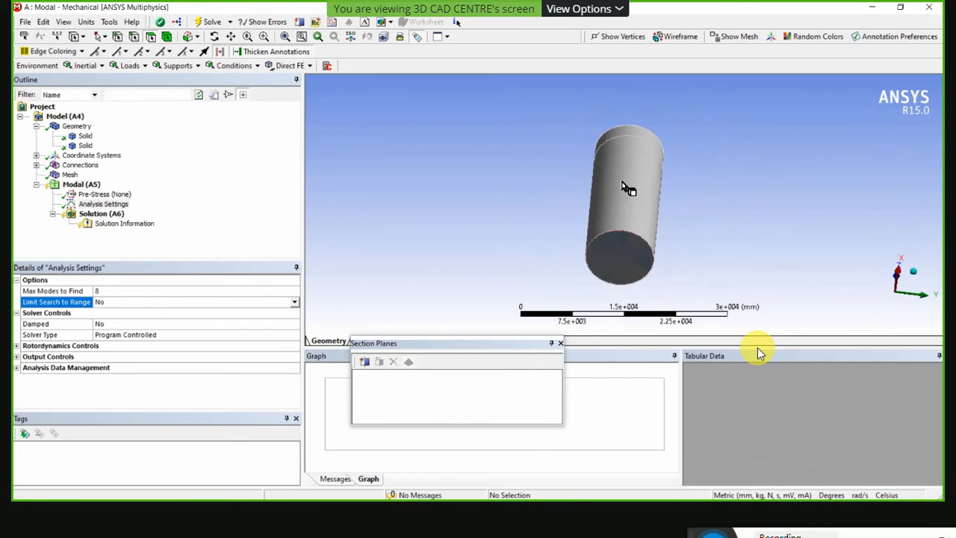
left_click(176, 65)
left_click(179, 80)
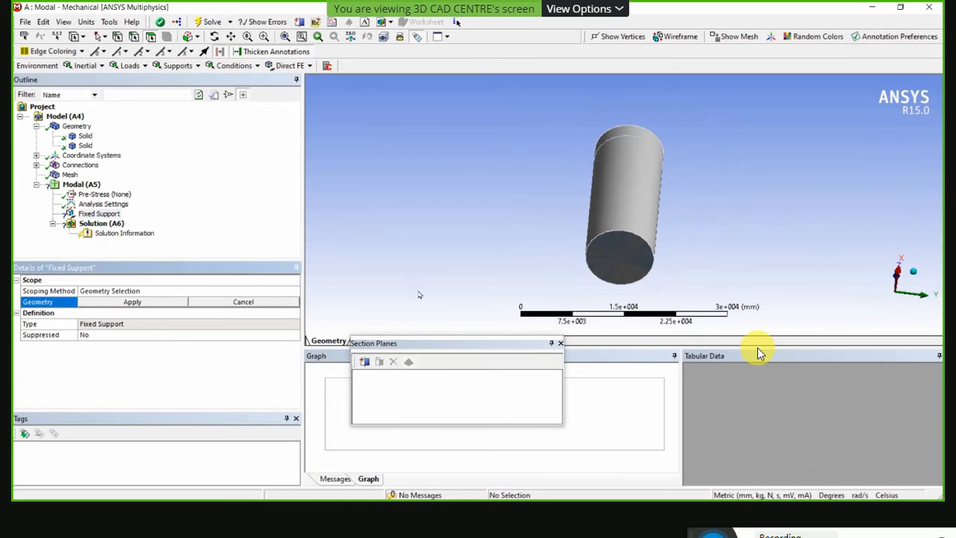
left_click(601, 263)
left_click(180, 302)
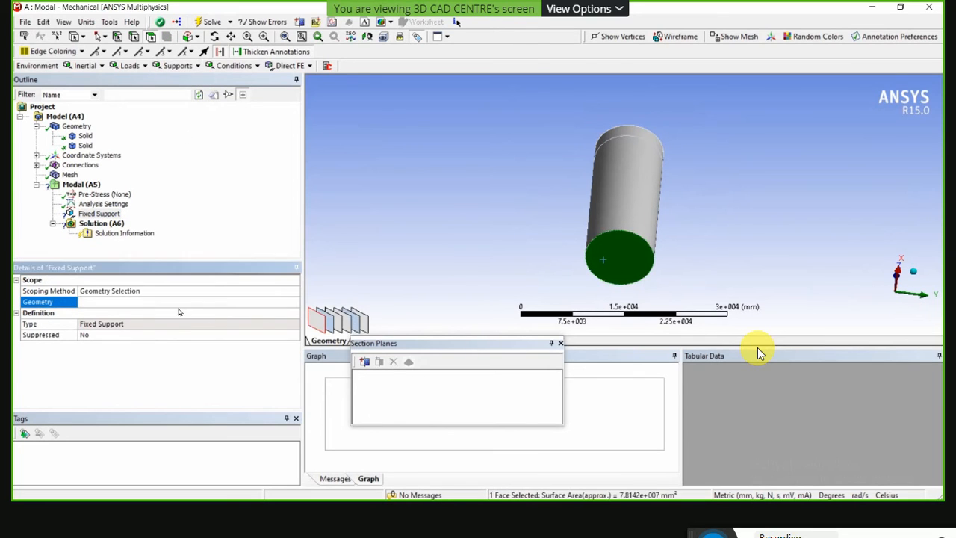
middle_click_drag(456, 175, 439, 232)
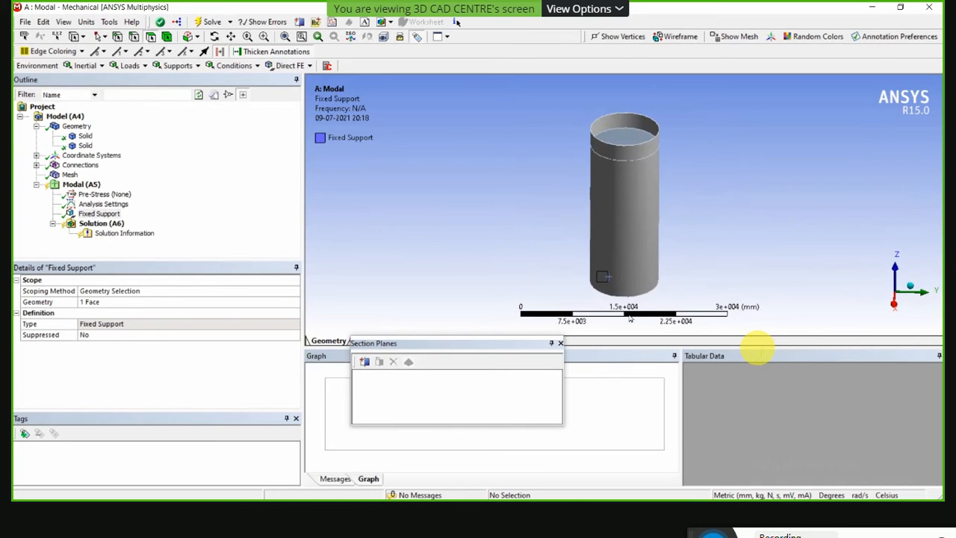
Add a Total Deformation result for all bodies under Solution (A6) and solve the modal analysis.
left_click(104, 225)
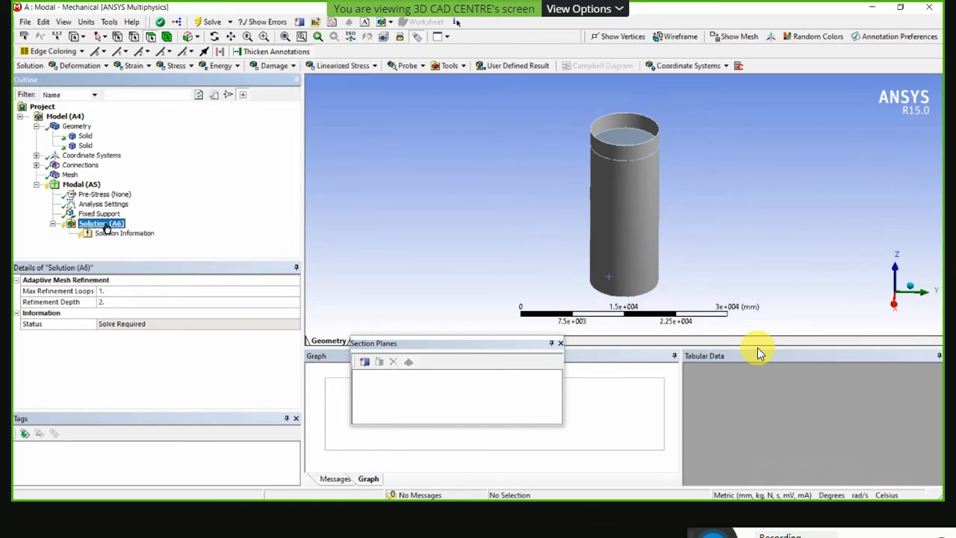
left_click(84, 67)
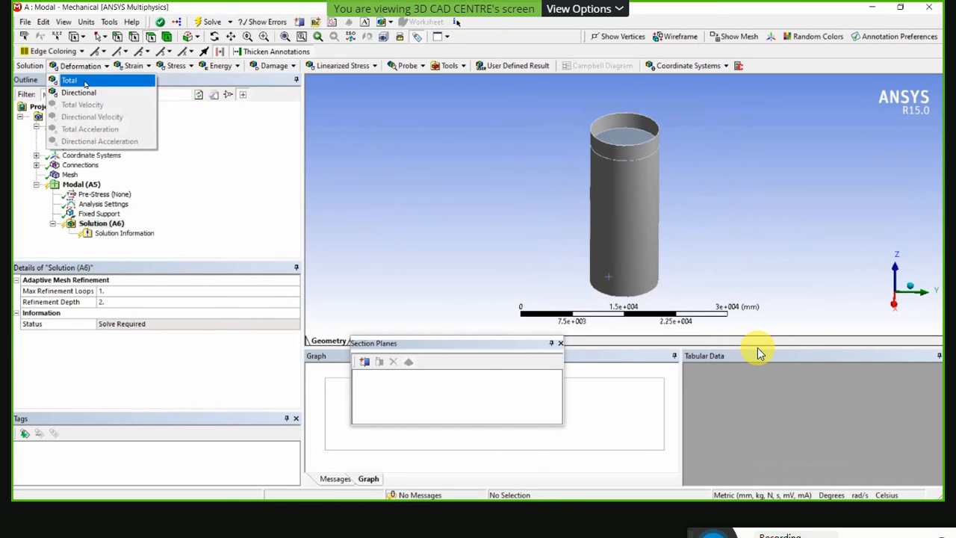
left_click(82, 81)
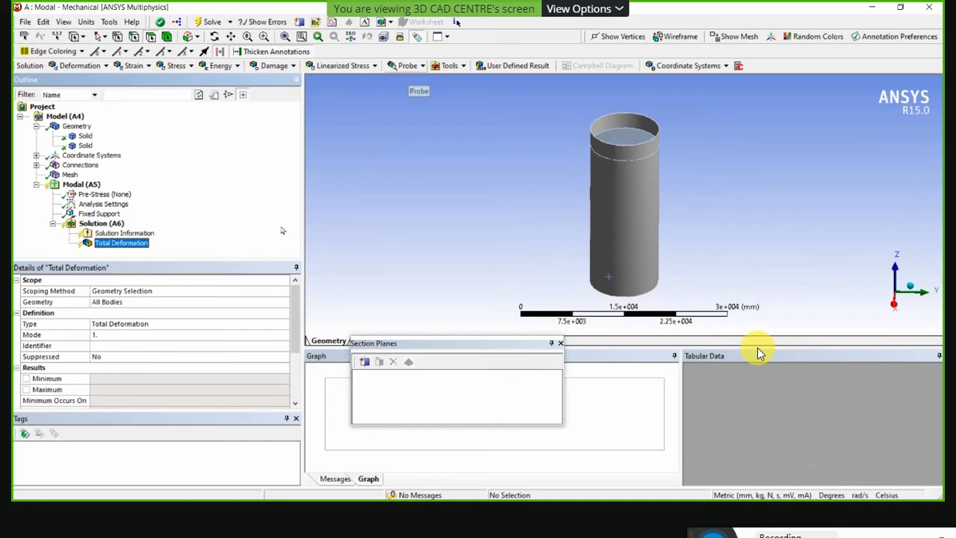
left_click(213, 23)
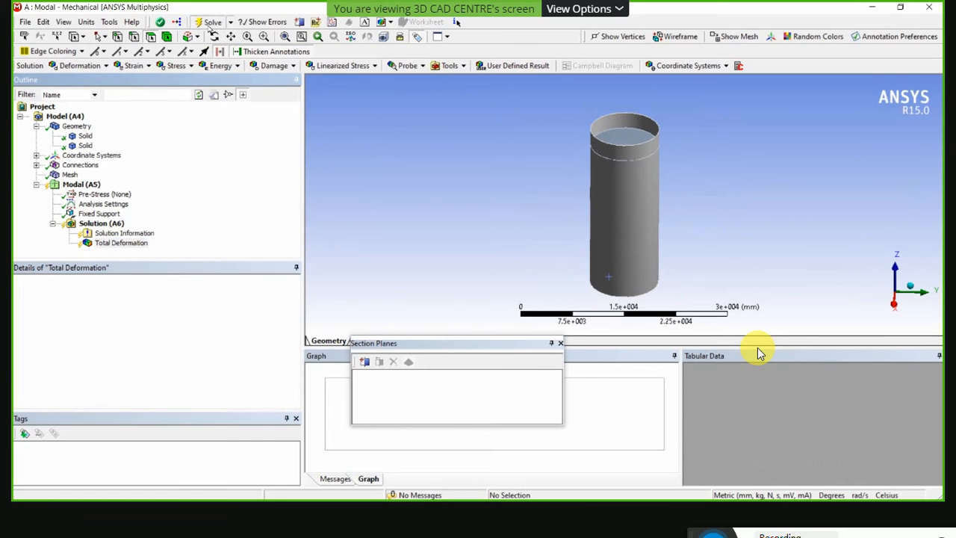
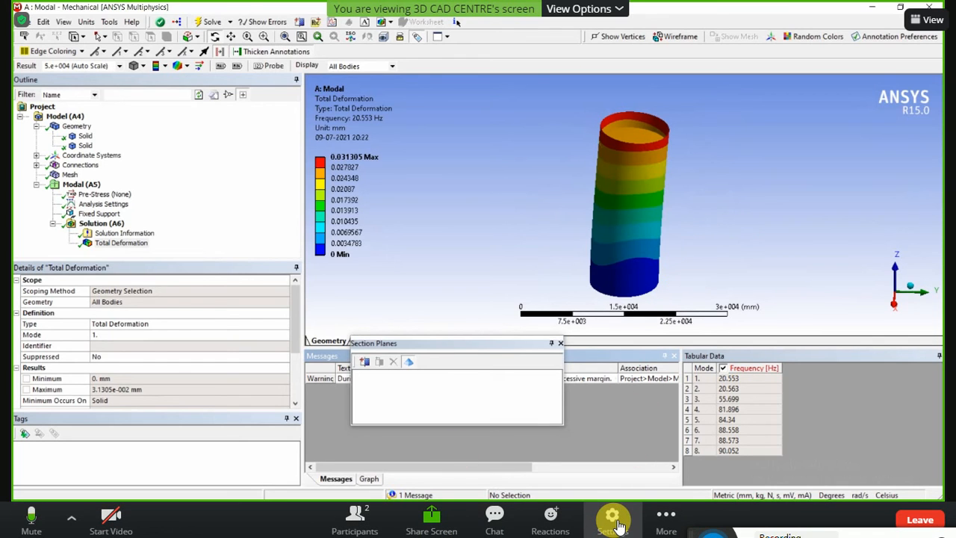
left_click(612, 519)
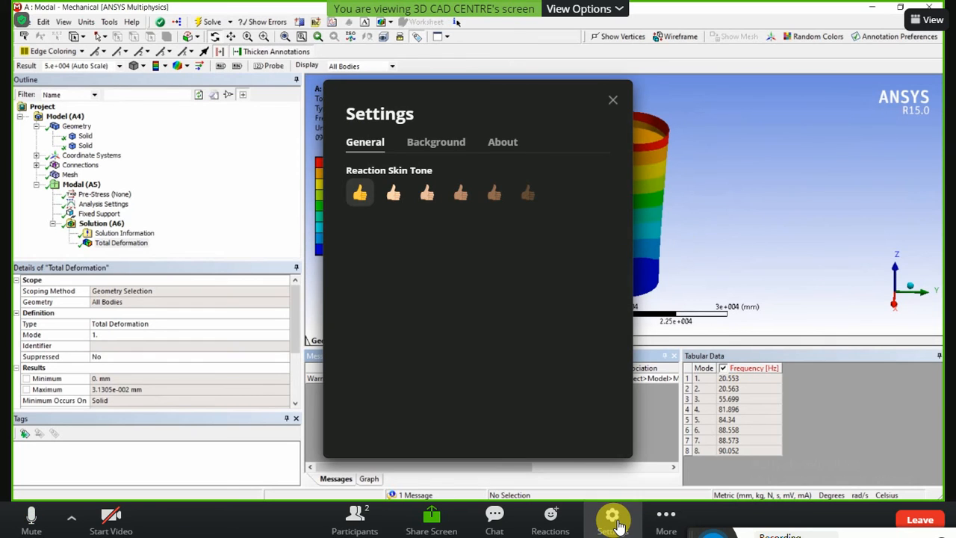
left_click(613, 99)
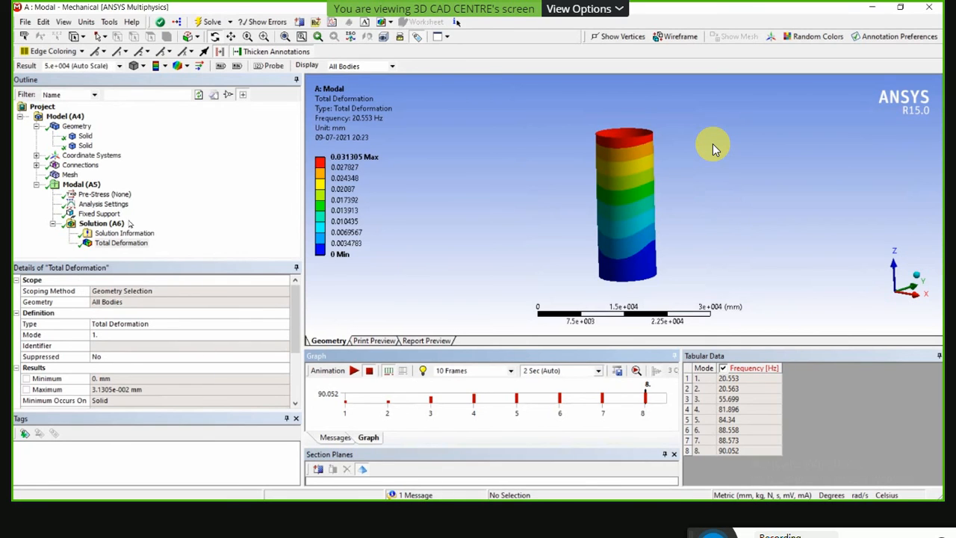
Create mode shape results for all eight modes from the frequency graph and solve to evaluate them.
left_click(364, 403)
right_click(358, 401)
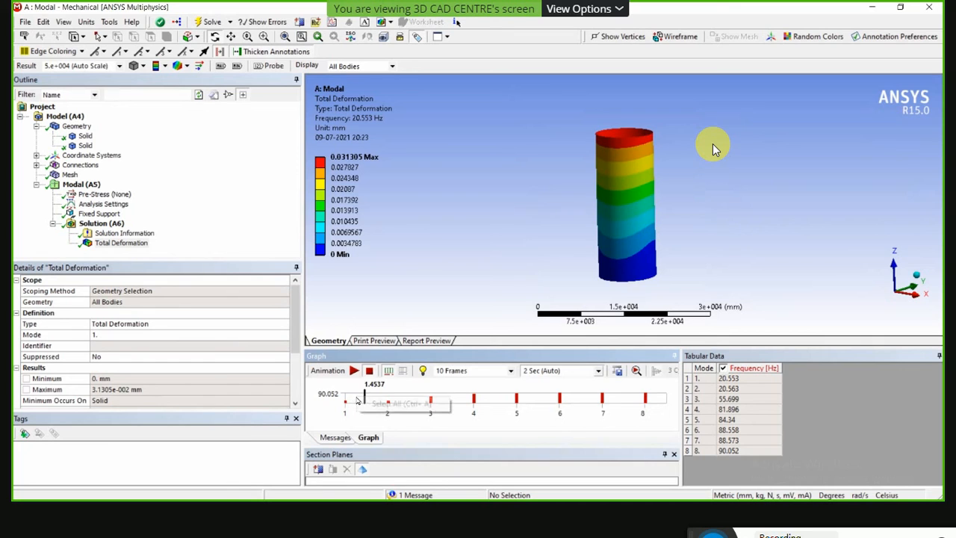
left_click(377, 404)
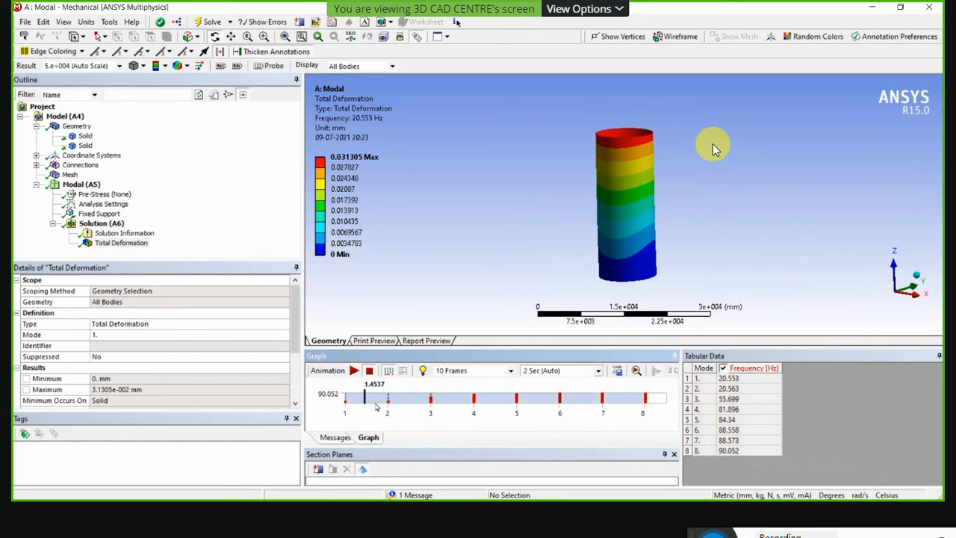
right_click(376, 400)
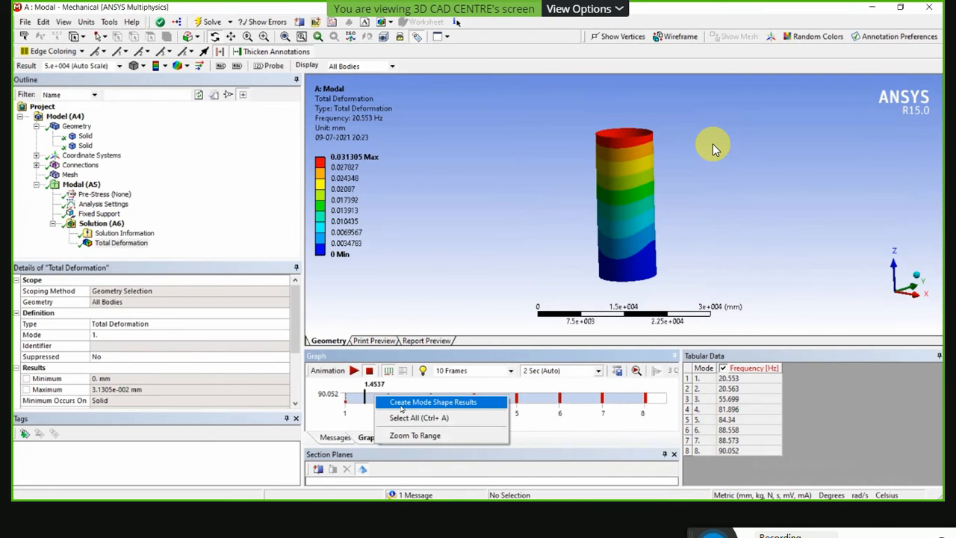
left_click(401, 403)
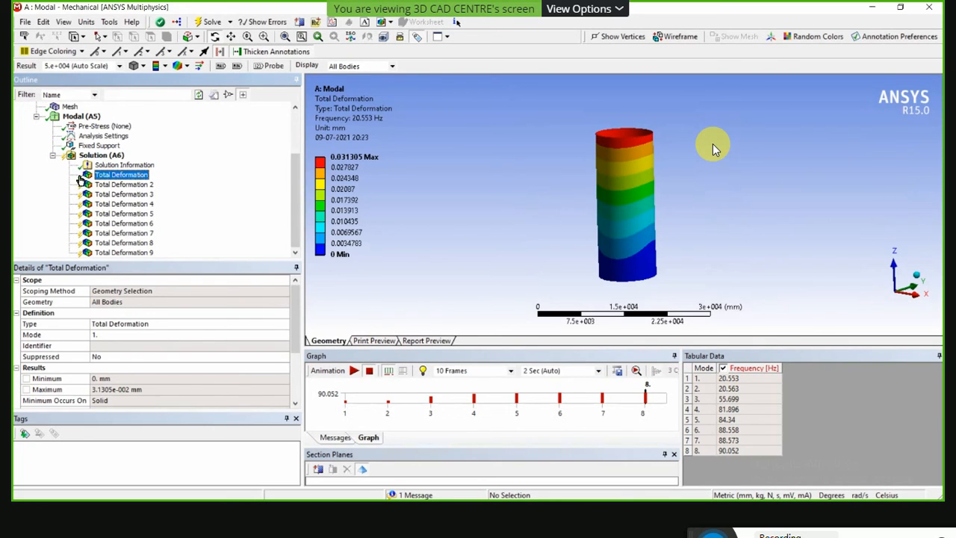
left_click(210, 23)
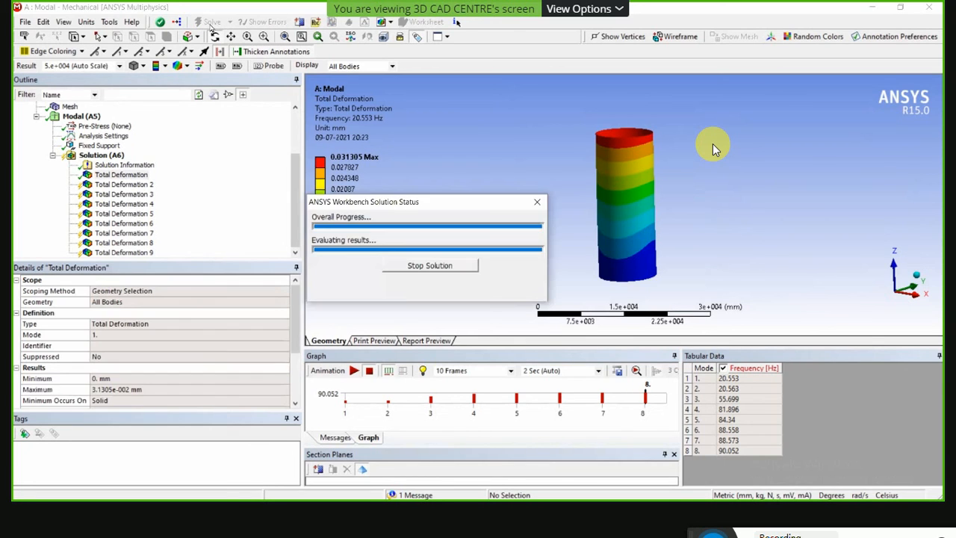
Examine the cylinder's mode shapes in the results from Total Deformation through Total Deformation 5.
left_click(105, 174)
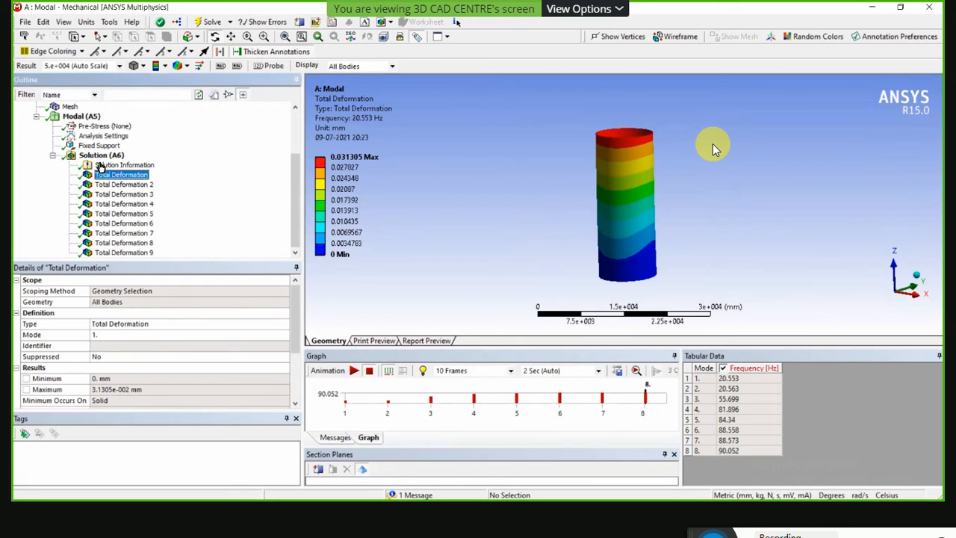
left_click(116, 185)
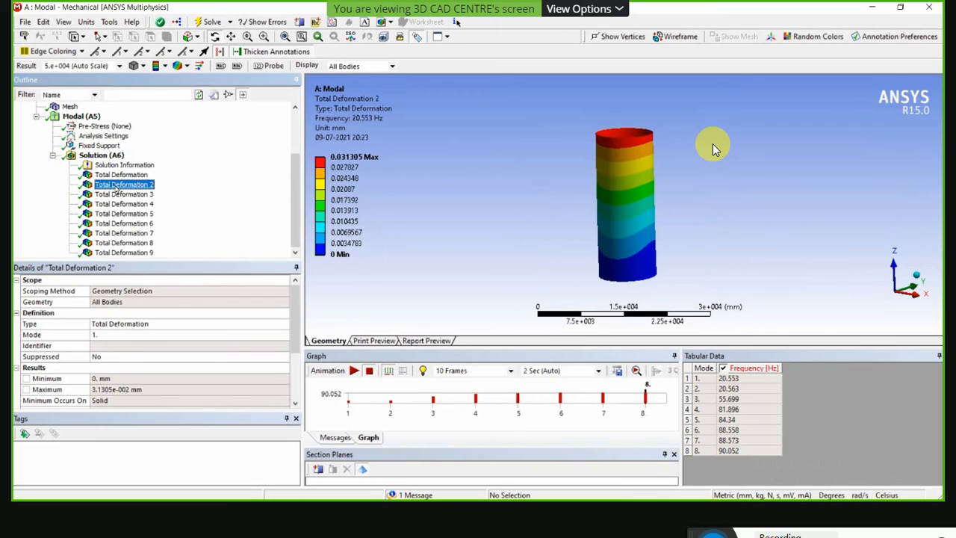
left_click(116, 195)
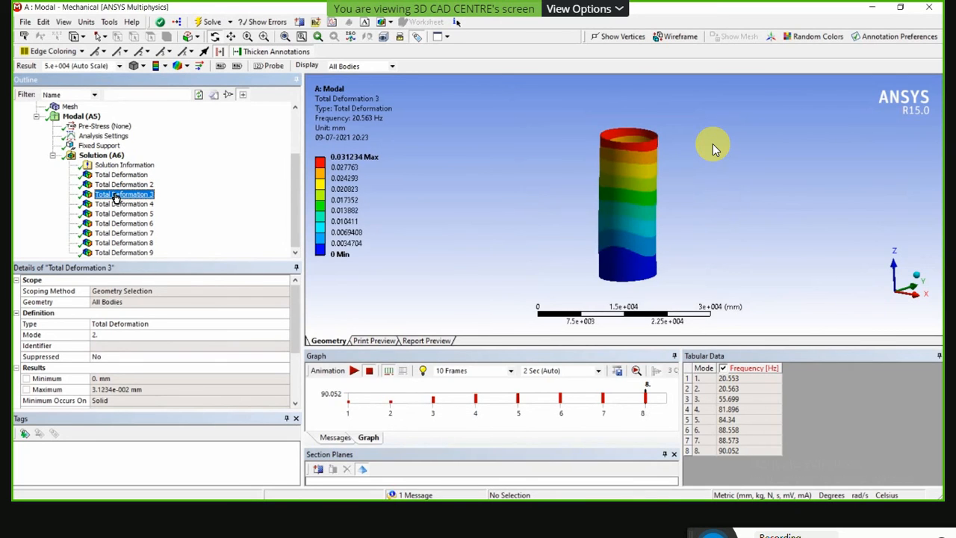
left_click(116, 204)
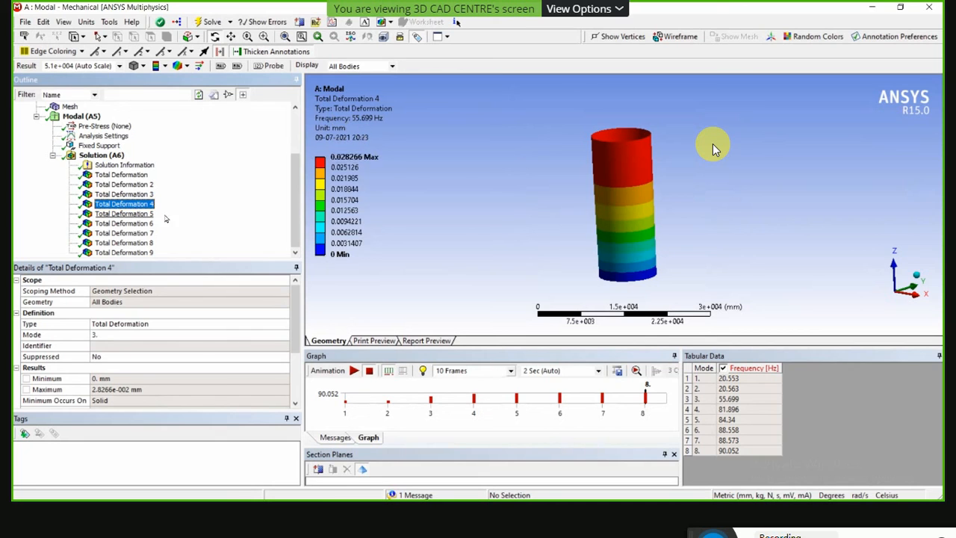
left_click(124, 214)
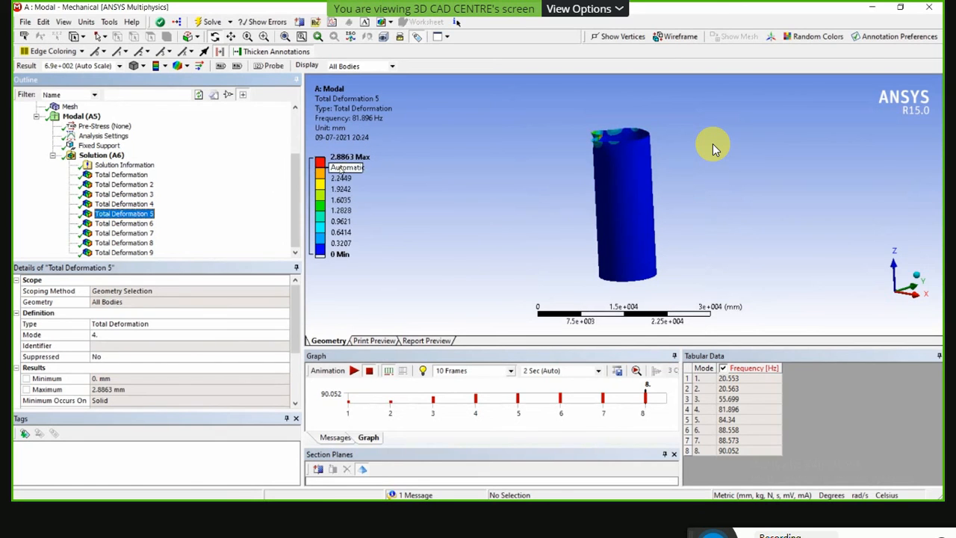
middle_click_drag(523, 166, 570, 181)
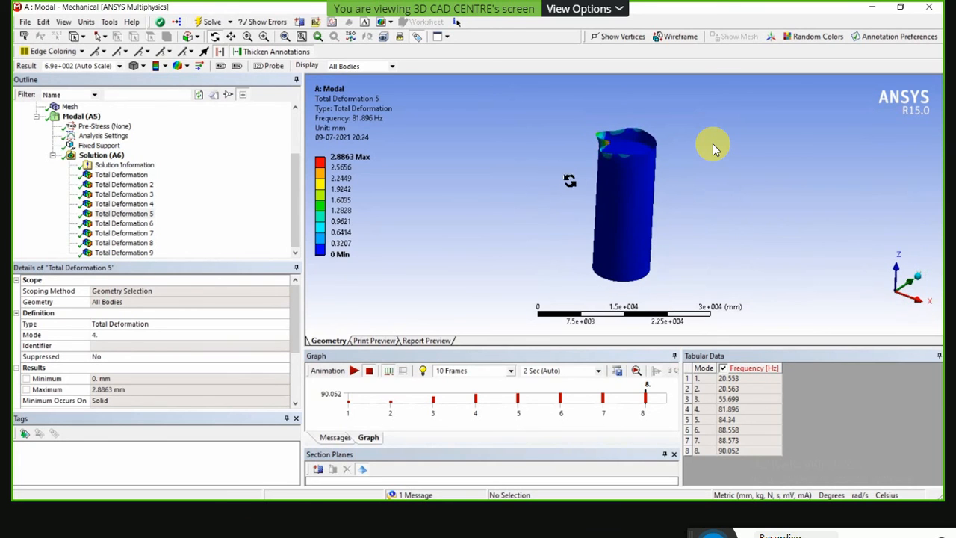
left_click(121, 215)
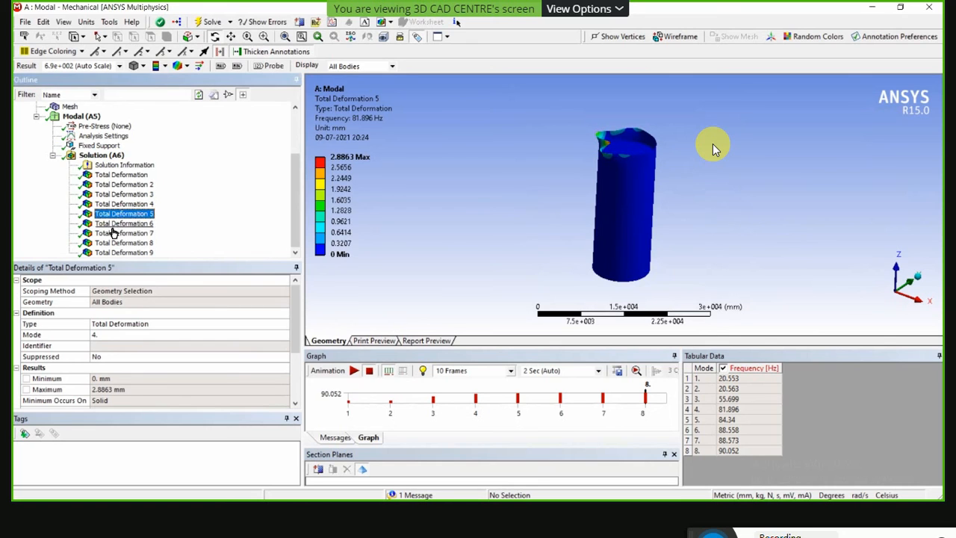
Examine the cylinder's mode shapes in Total Deformation 6 through 9, inspecting the deformed top rim in the last two results.
left_click(118, 224)
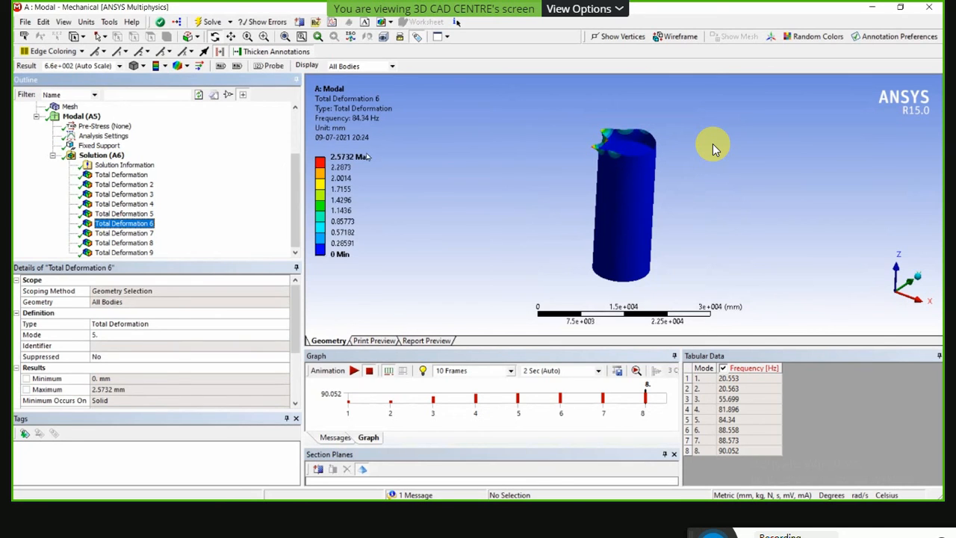
left_click(117, 235)
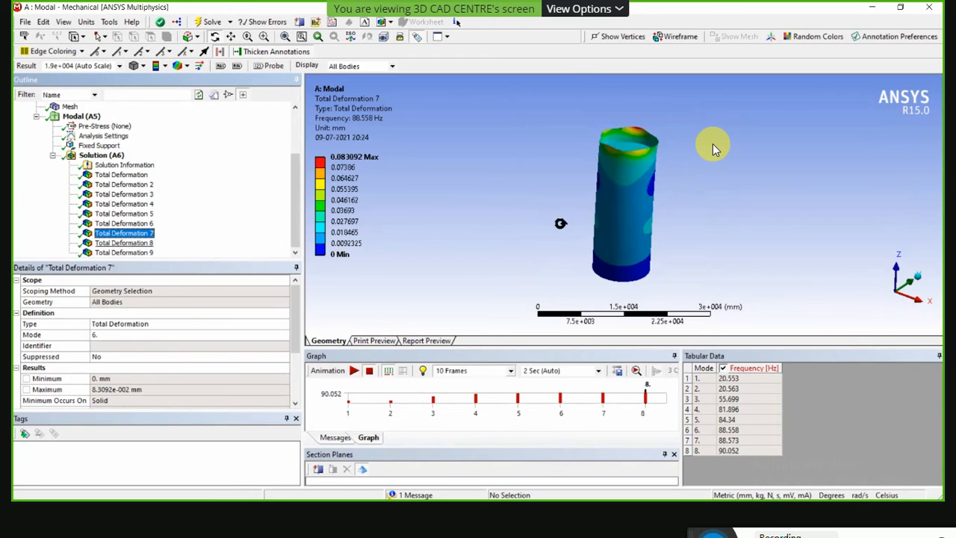
left_click(124, 243)
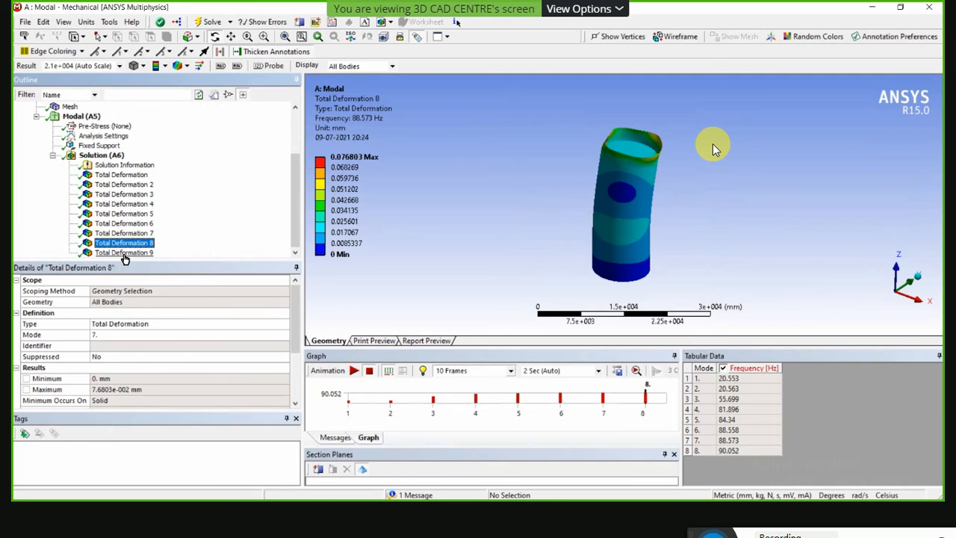
mouse_move(590, 195)
middle_mouse_down()
mouse_move(594, 208)
mouse_move(578, 219)
mouse_move(513, 217)
mouse_move(518, 224)
mouse_move(559, 199)
mouse_move(583, 202)
middle_mouse_up()
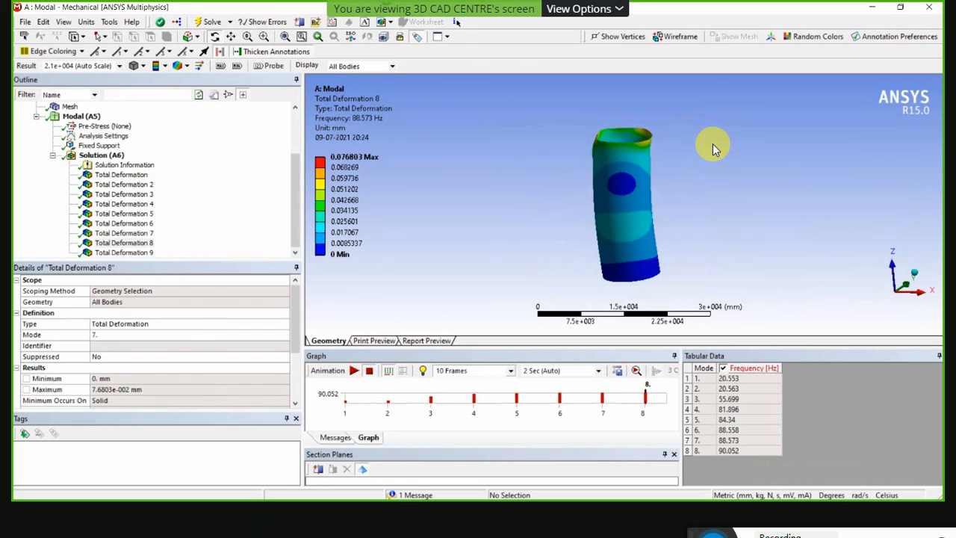
middle_click_drag(819, 242, 632, 129)
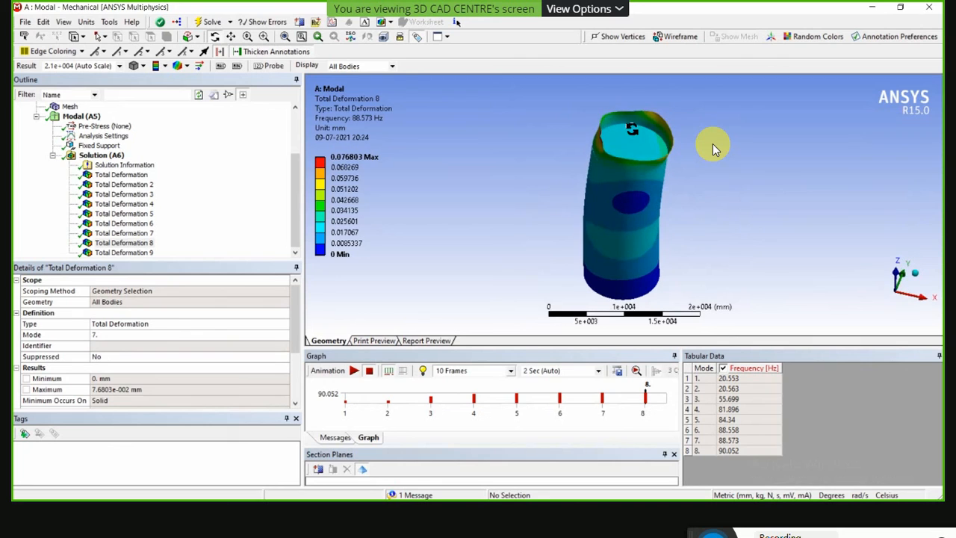
scroll(580, 141, "up", 3)
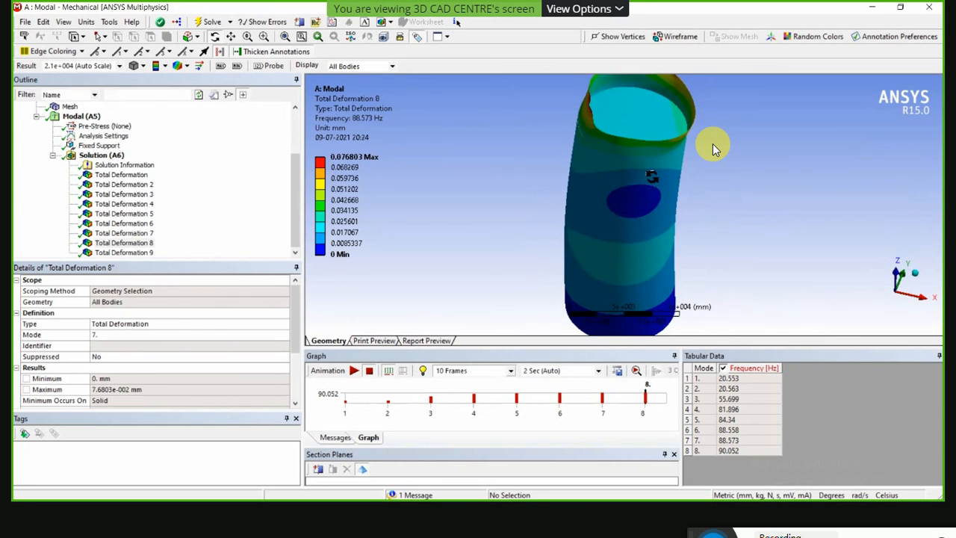
scroll(652, 155, "down", 1)
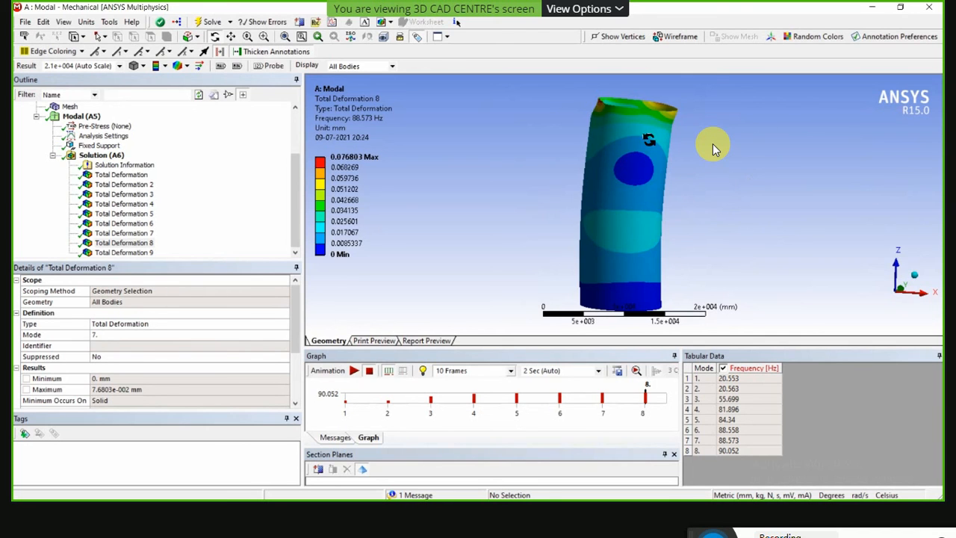
scroll(649, 139, "down", 2)
left_click(115, 256)
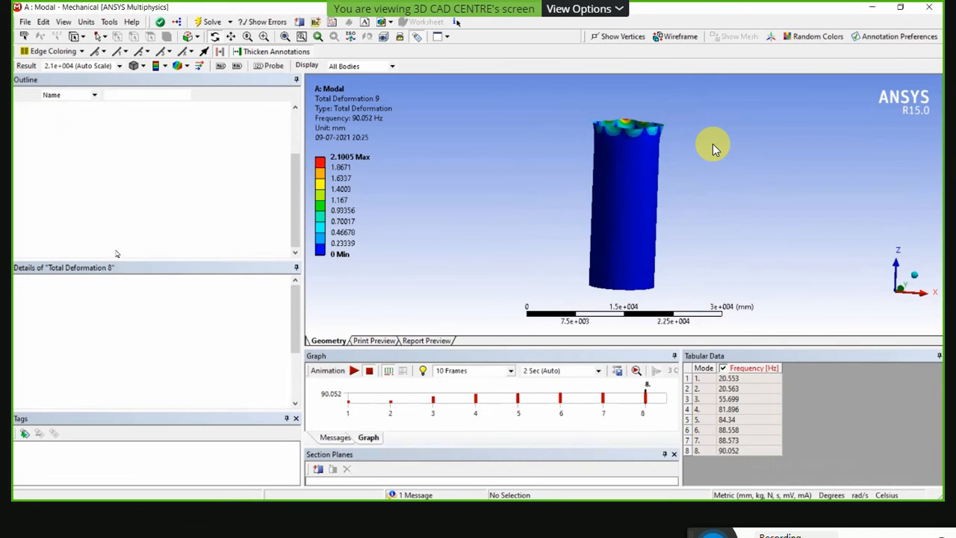
left_click_drag(641, 192, 593, 245)
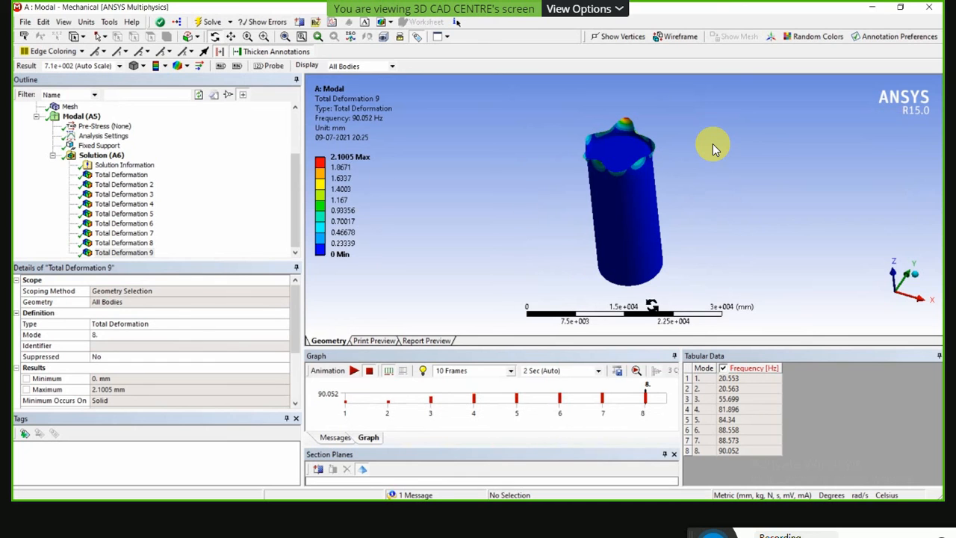
Generate the report preview and review its frequency chart, mode frequency tables, total deformation results and CEMENT material data.
left_click(425, 341)
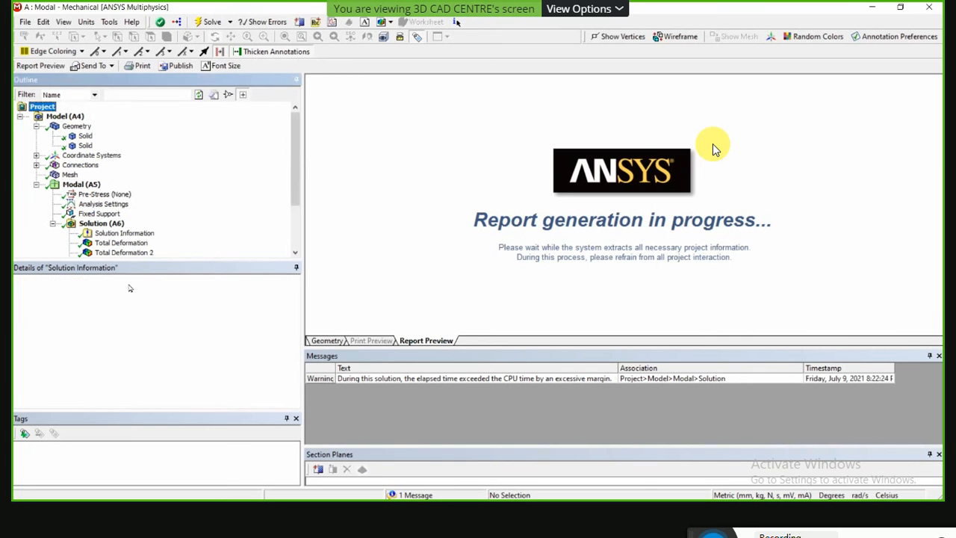
scroll(510, 183, "down", 7)
scroll(513, 181, "down", 15)
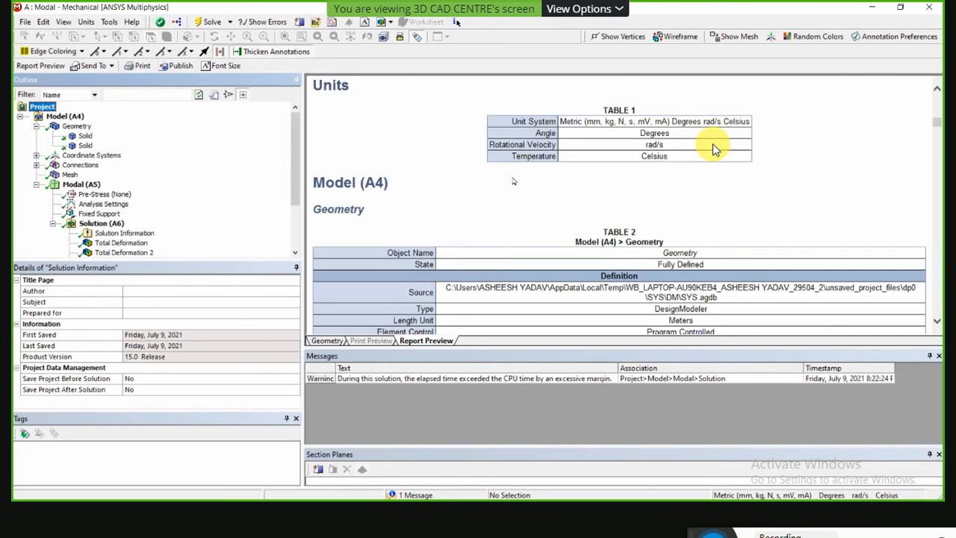
scroll(513, 181, "down", 20)
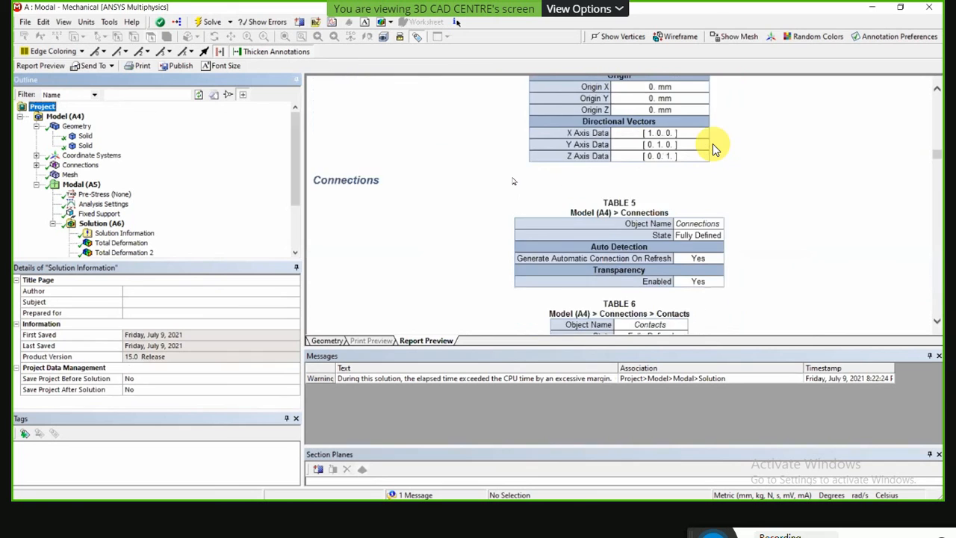
scroll(513, 181, "down", 12)
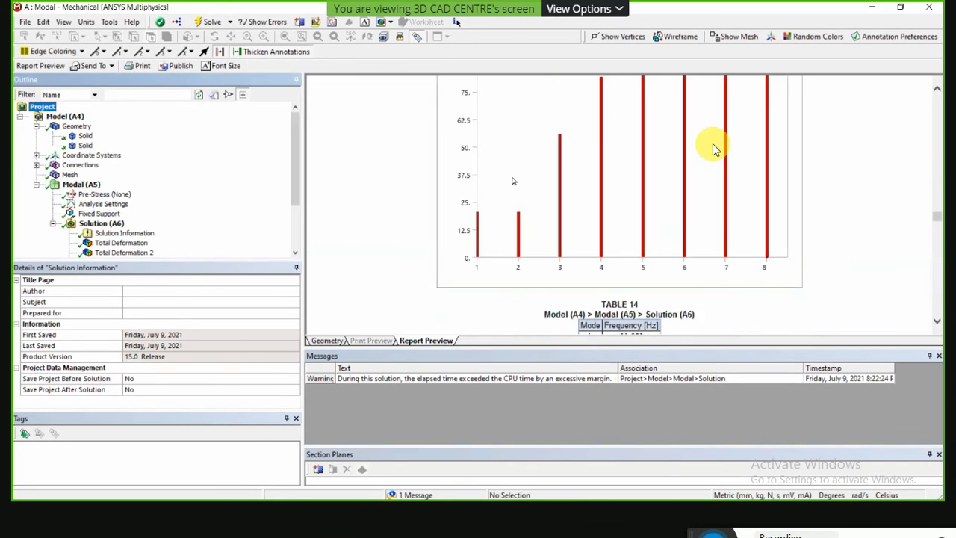
scroll(513, 180, "up", 6)
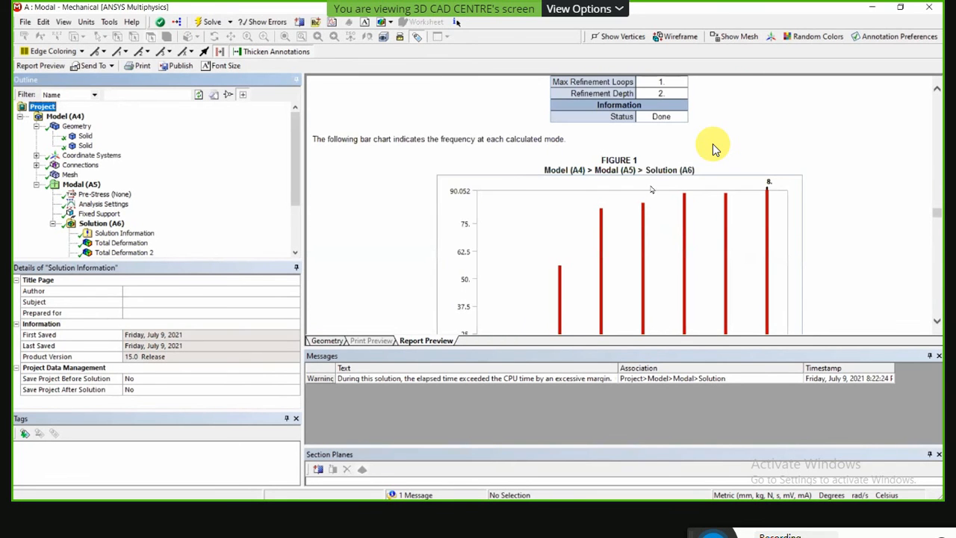
scroll(687, 202, "down", 2)
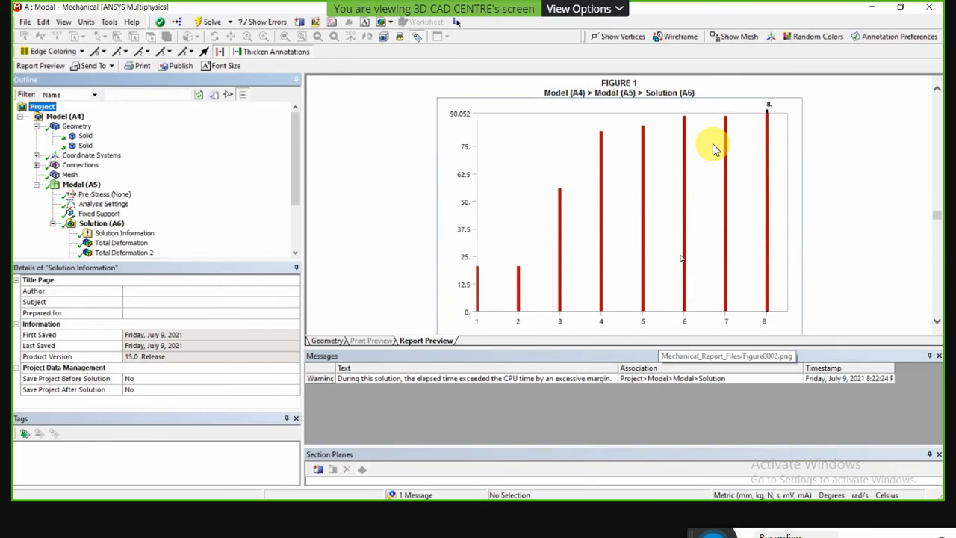
scroll(508, 263, "down", 8)
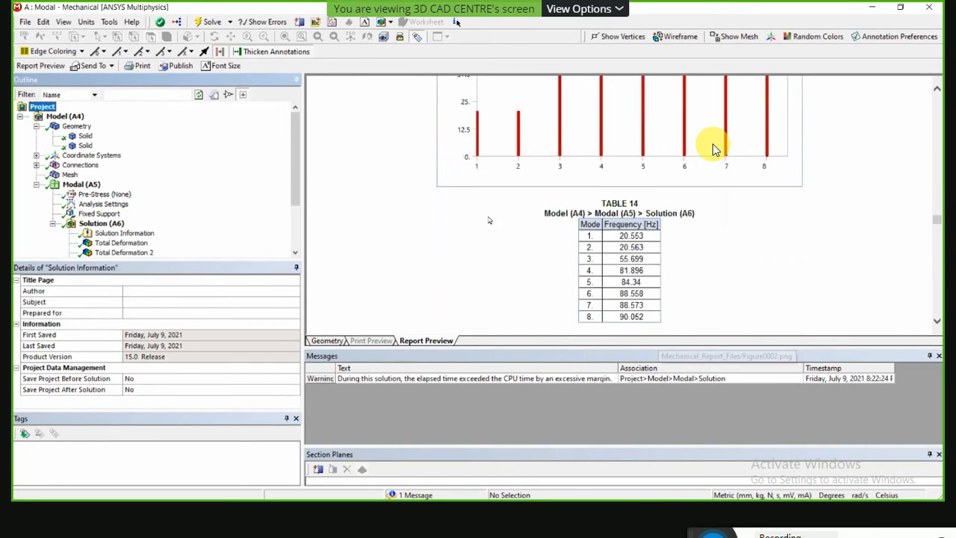
scroll(603, 292, "down", 10)
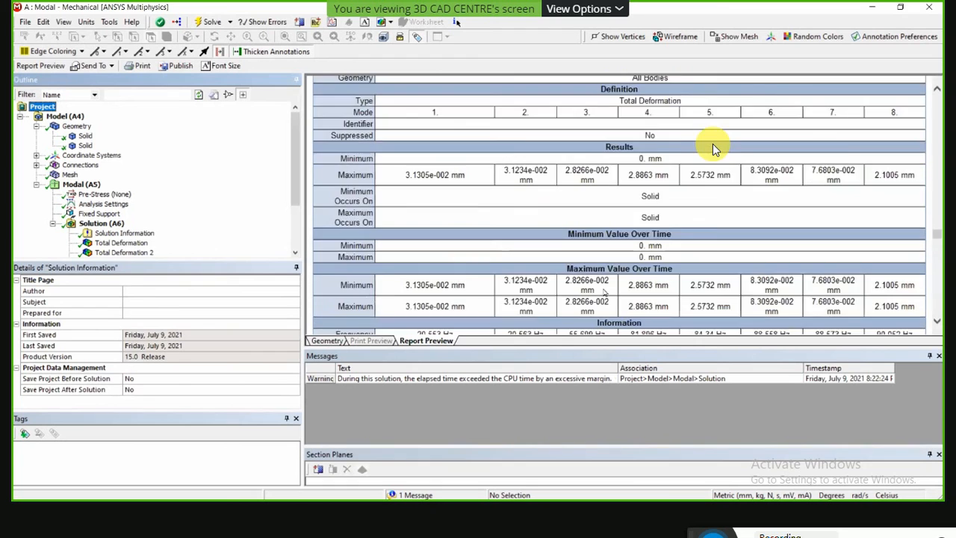
scroll(713, 149, "down", 10)
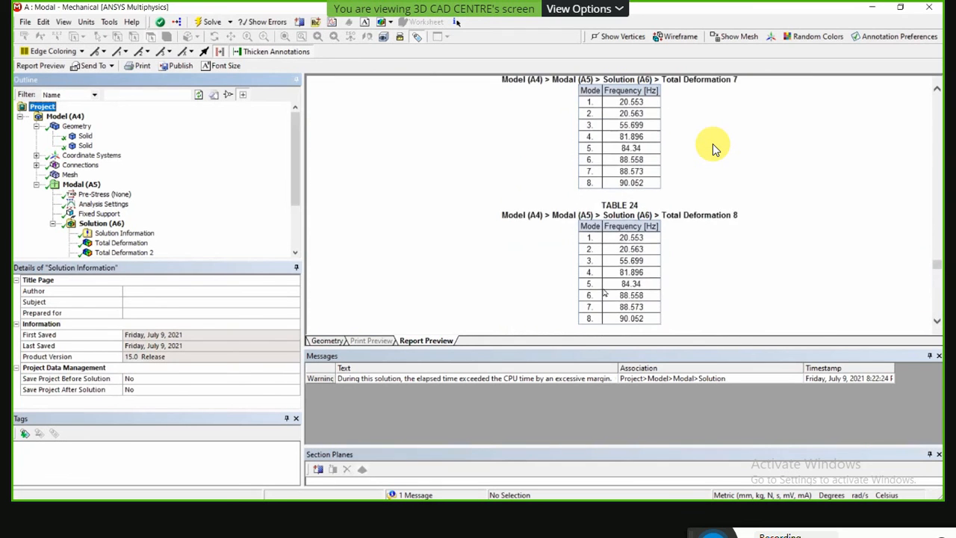
scroll(713, 150, "down", 4)
scroll(713, 149, "down", 8)
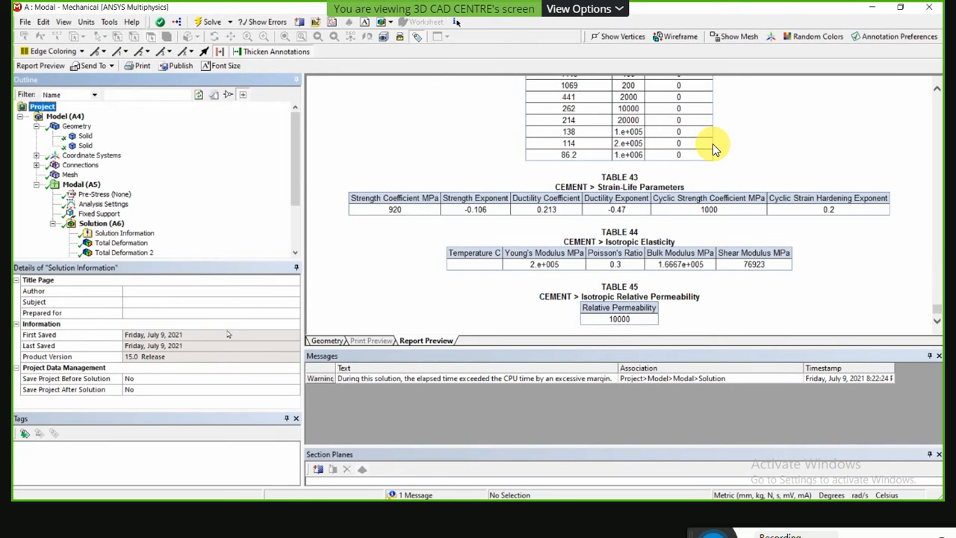
Check which result types can be inserted at Total Deformation 2 without adding any, and skim the report's total deformation and analysis settings tables.
right_click(131, 256)
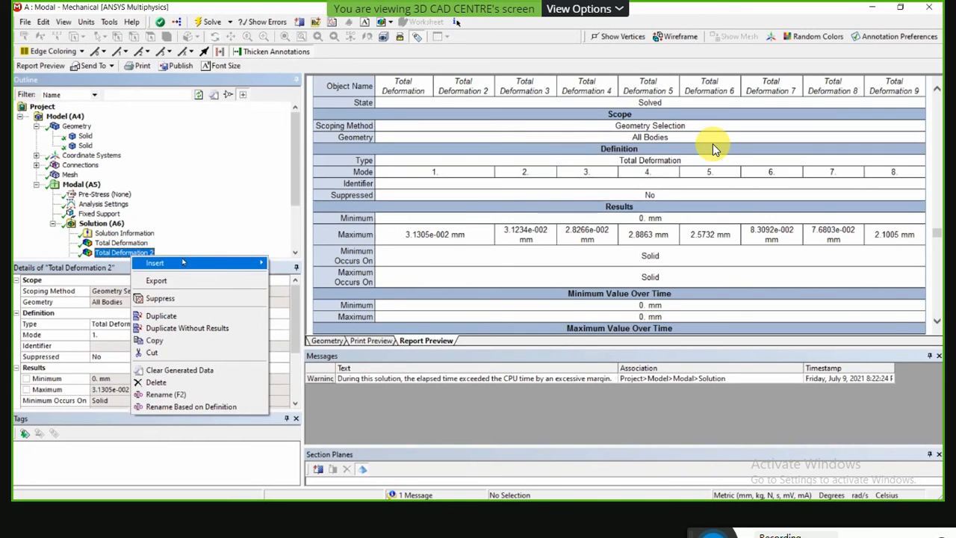
mouse_move(183, 262)
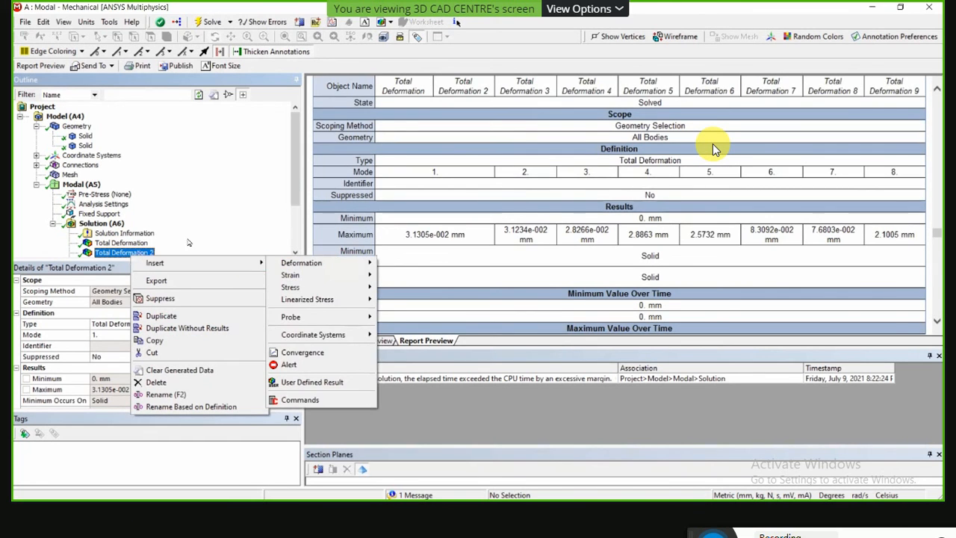
left_click(513, 224)
scroll(508, 232, "down", 10)
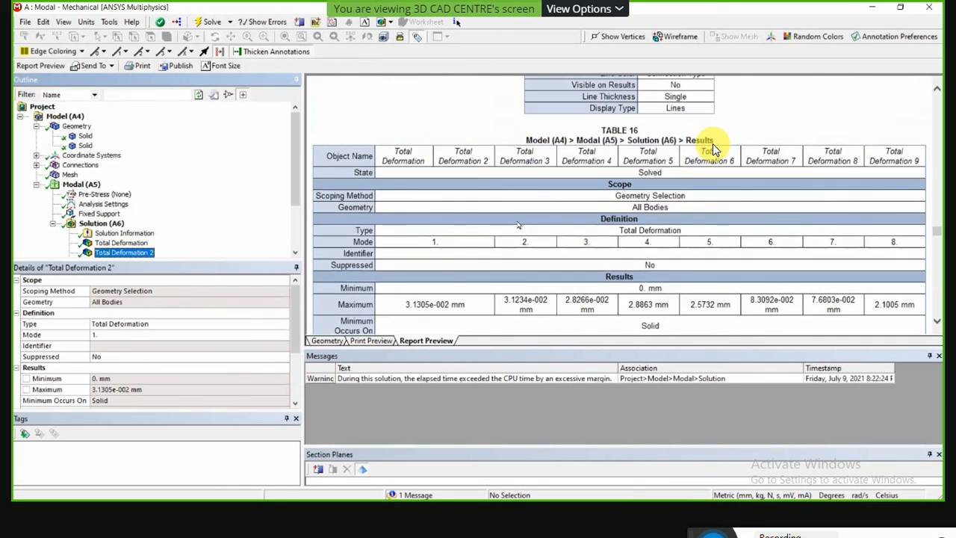
scroll(505, 241, "up", 4)
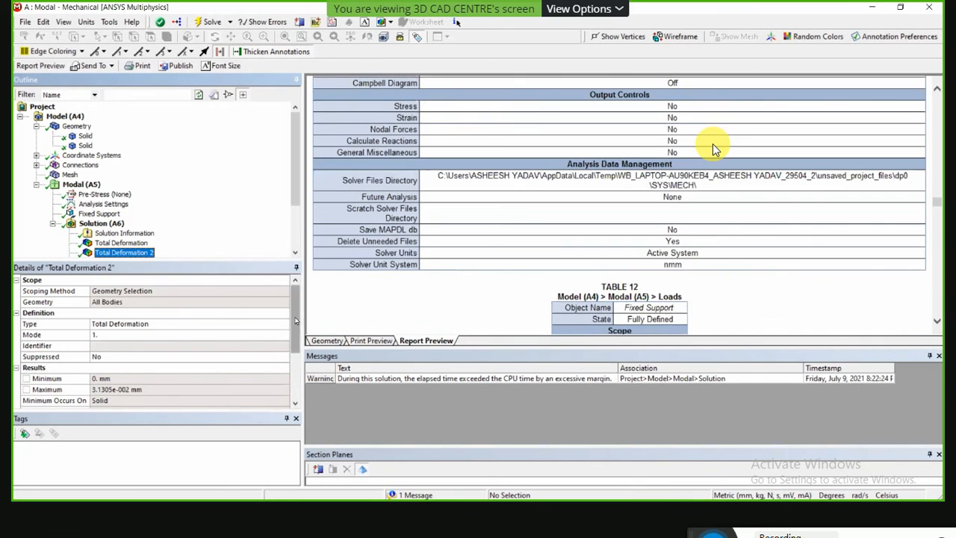
Return to the model view and examine the Total Deformation 2 mode shape on the cylinder from several angles, including its top rim.
left_click(327, 340)
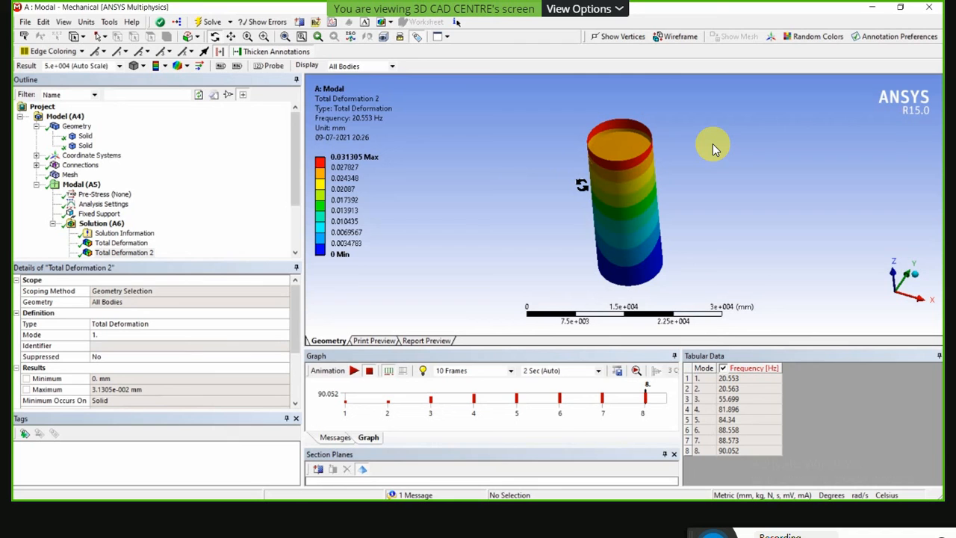
left_click_drag(642, 196, 646, 168)
scroll(628, 138, "up", 2)
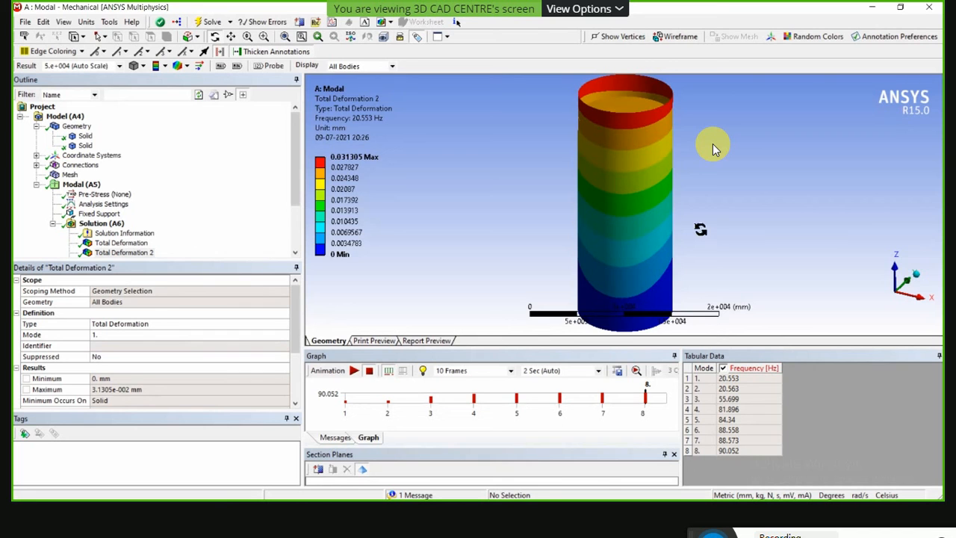
mouse_move(630, 193)
left_mouse_down()
mouse_move(625, 185)
mouse_move(617, 213)
mouse_move(628, 196)
left_mouse_up()
left_click_drag(639, 155, 627, 133)
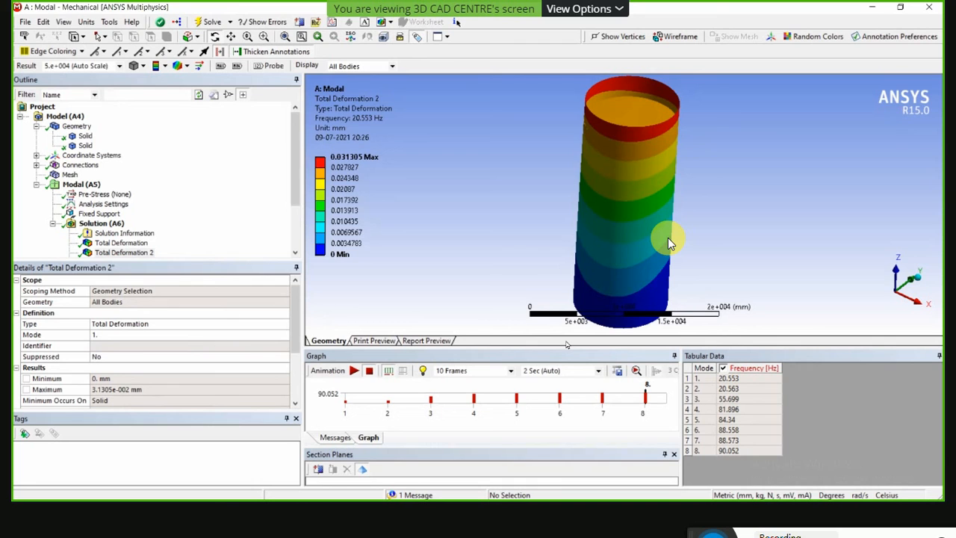
left_click_drag(619, 316, 611, 269)
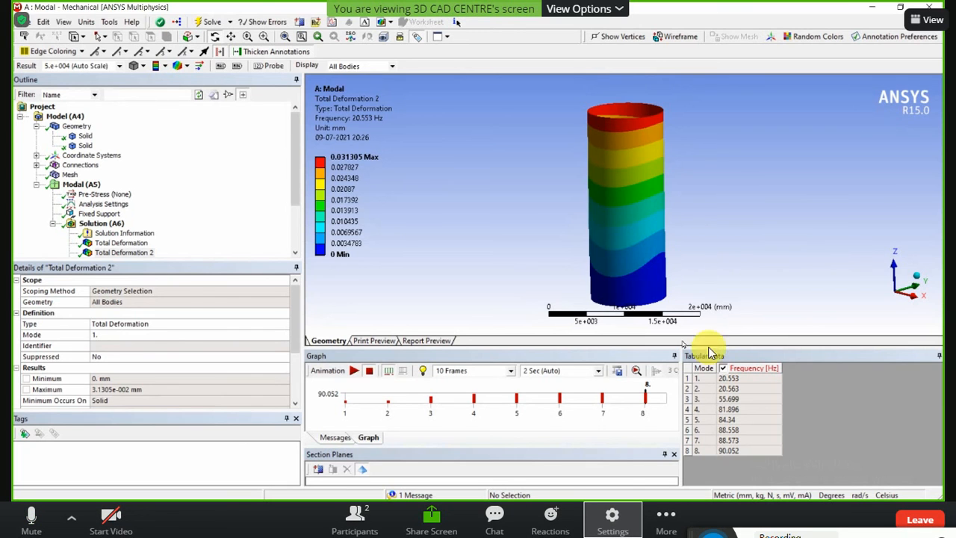
left_click_drag(696, 533, 704, 457)
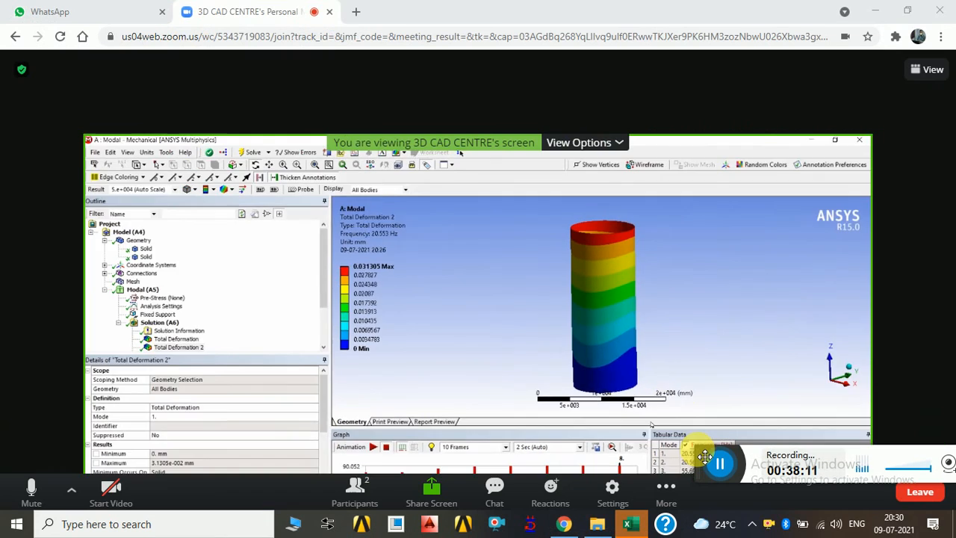